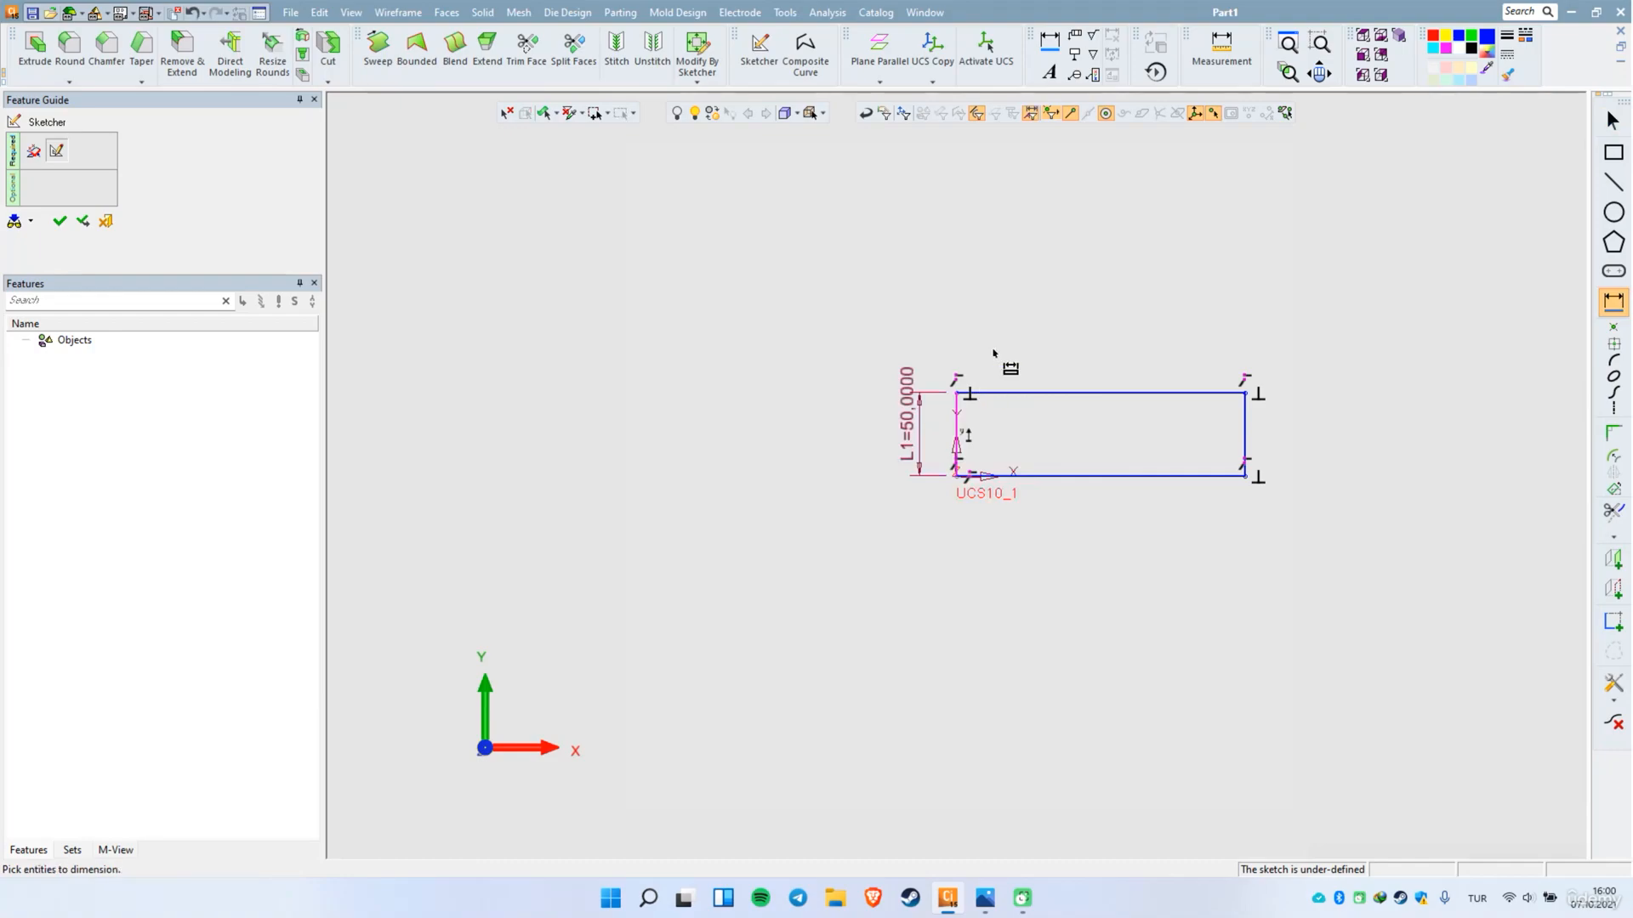
# Step: Dimension the rectangle's horizontal side at 140 mm and hide the sketch constraint symbols
pyautogui.click(1058, 393)
pyautogui.click(1062, 366)
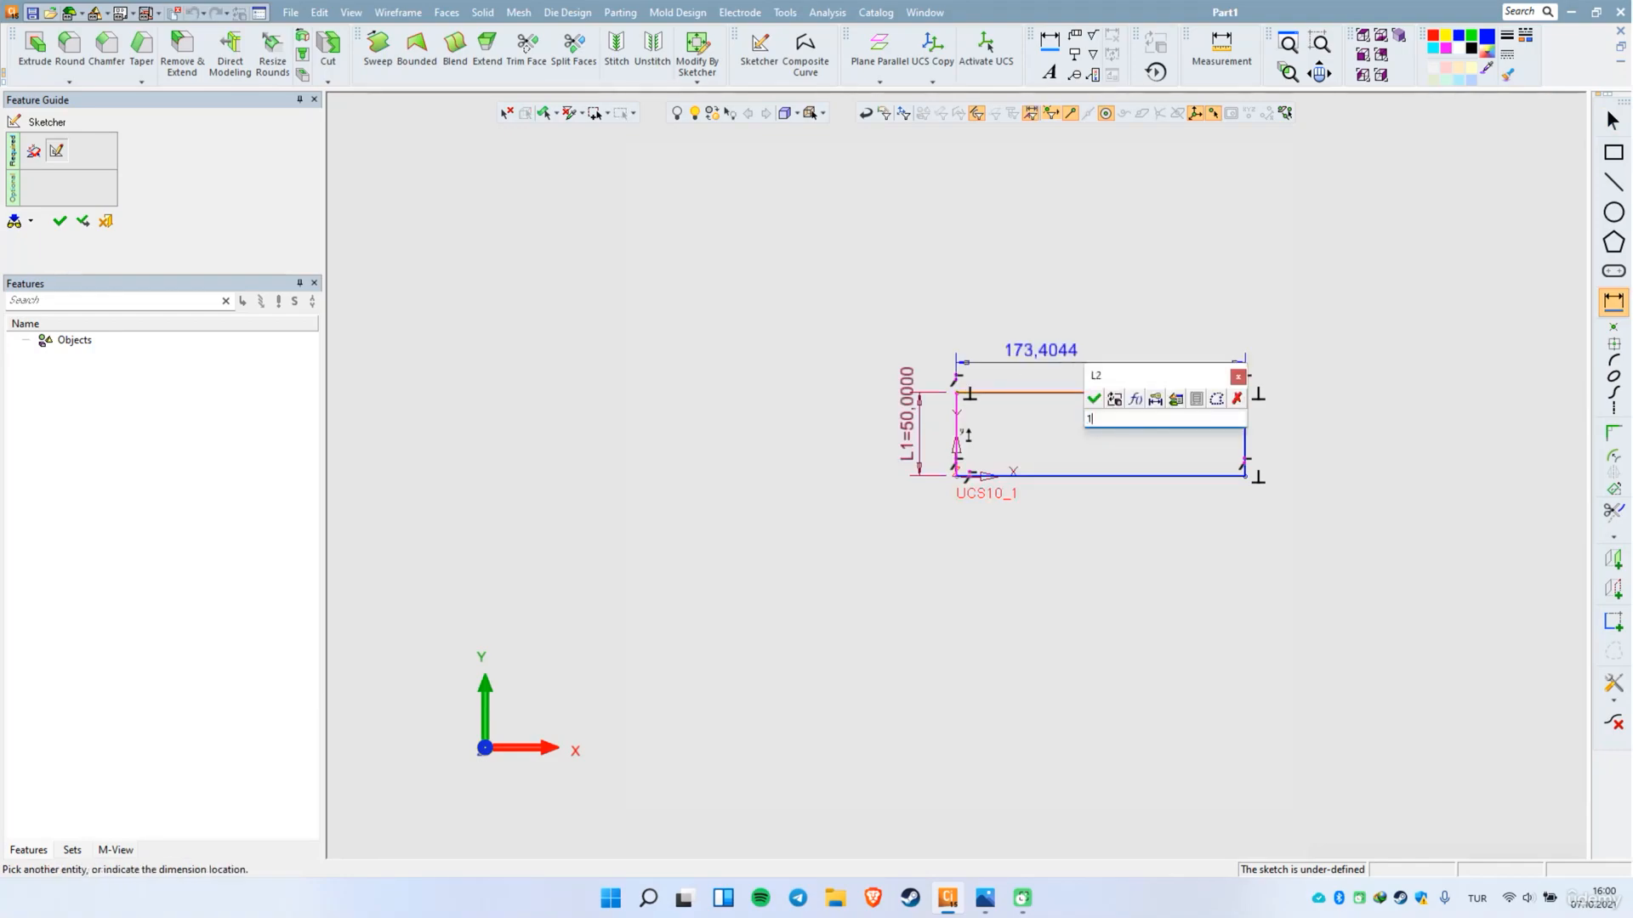
pyautogui.press('Return')
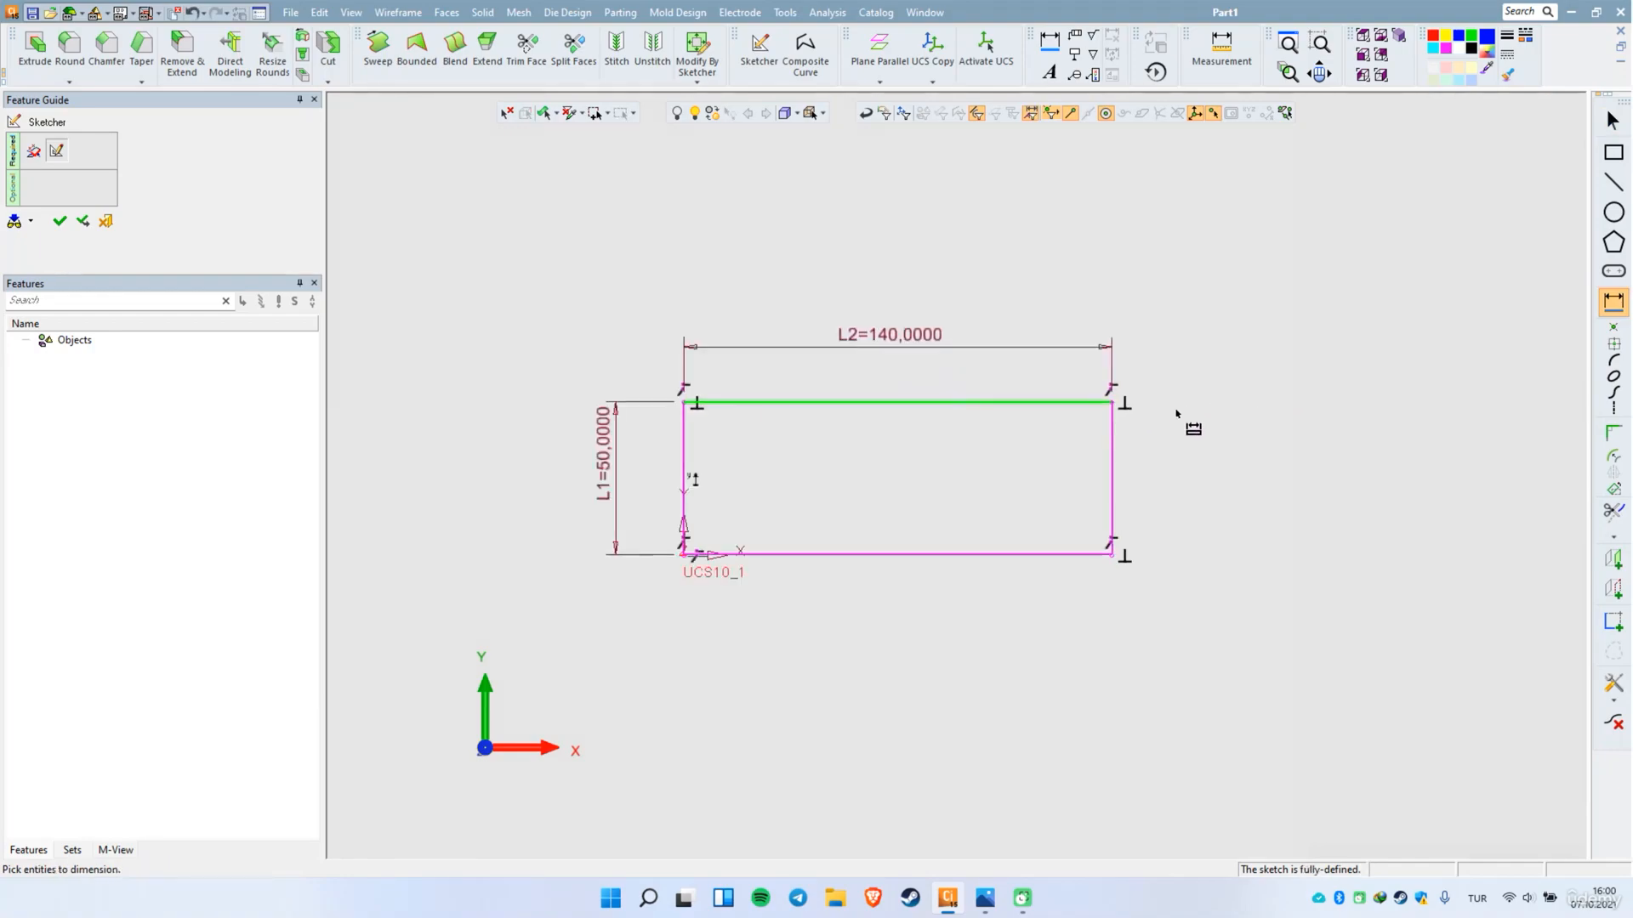
pyautogui.rightClick(1165, 344)
pyautogui.click(1238, 587)
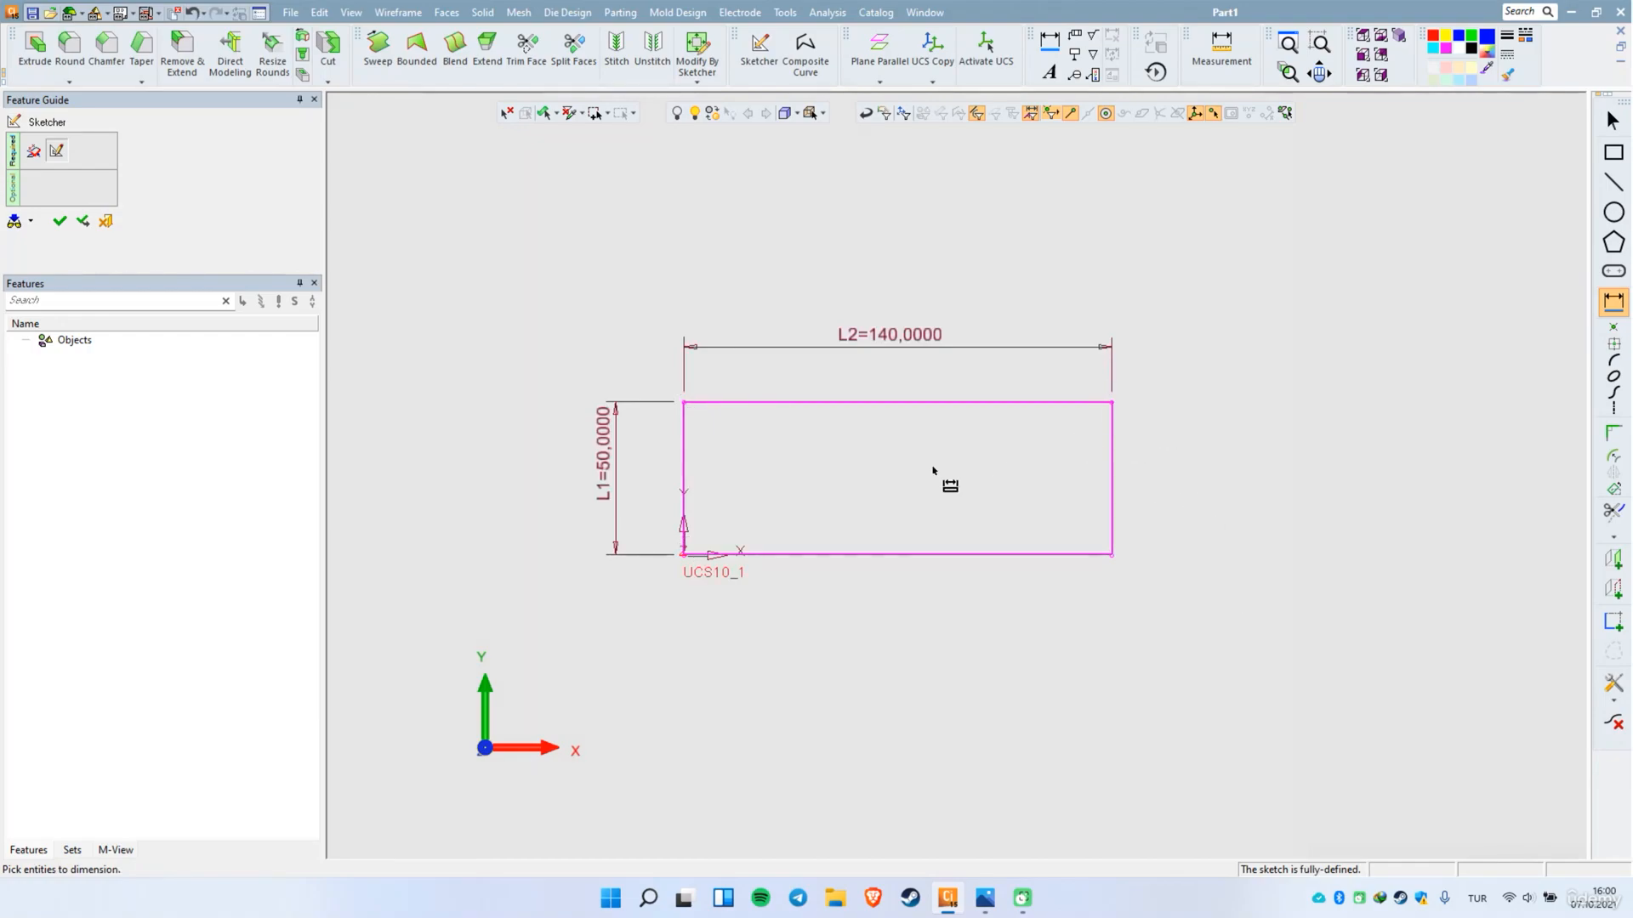
# Step: Finish the rectangle sketch and extrude it one-sided by a delta of 75 mm into a solid block
pyautogui.middleClick(1044, 286)
pyautogui.rightClick(1053, 280)
pyautogui.click(1047, 270)
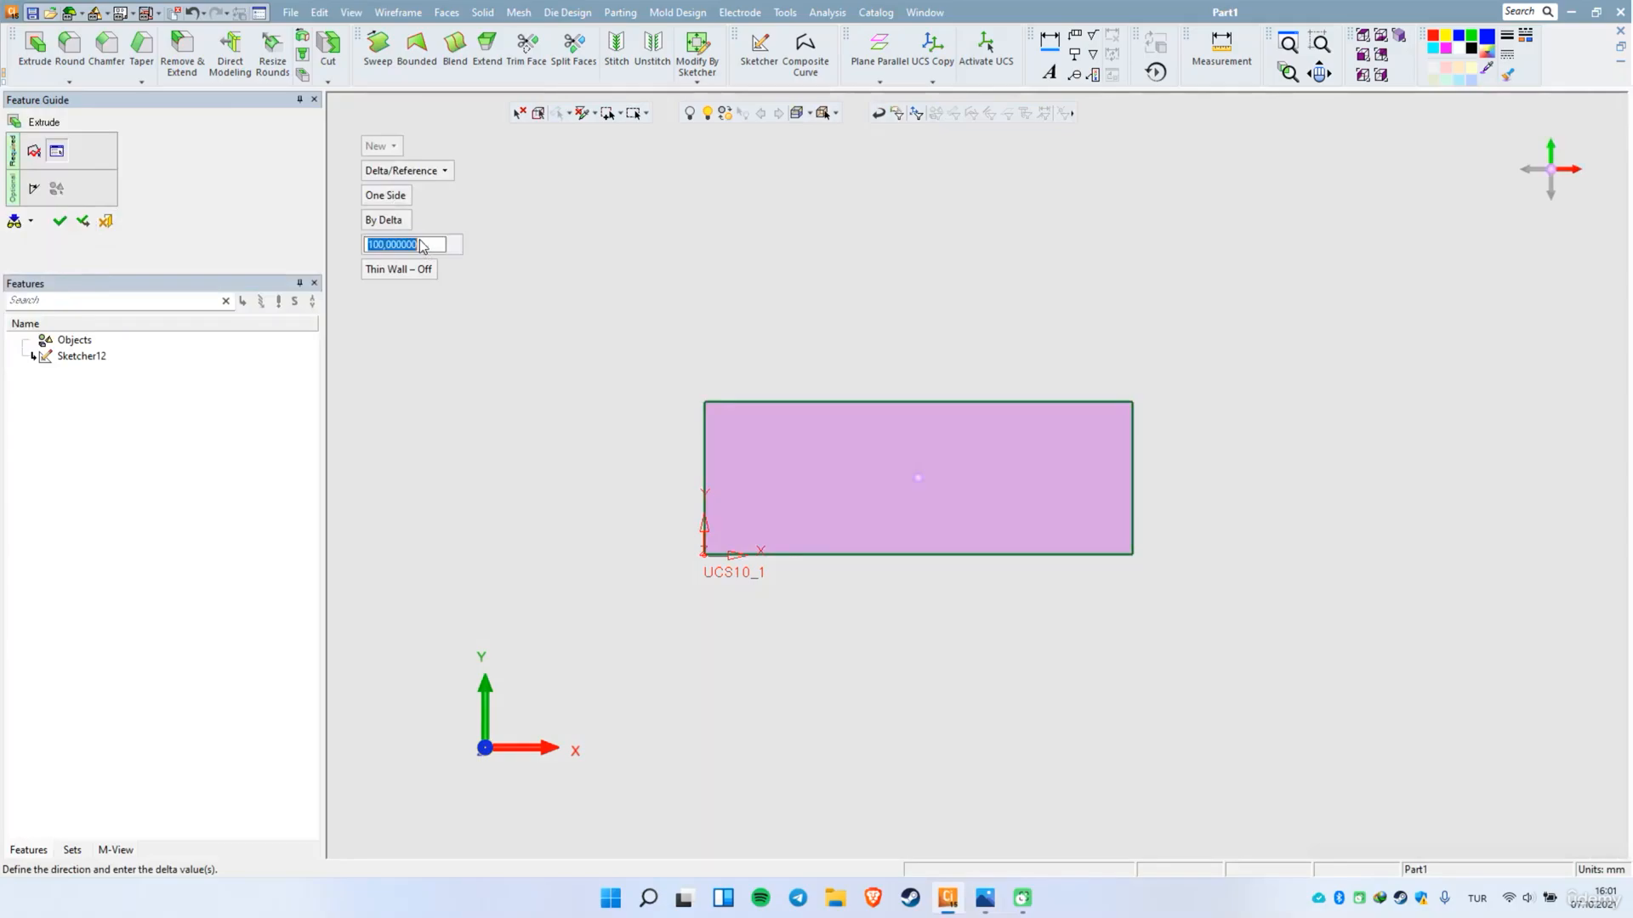
pyautogui.write('75')
pyautogui.press('Return')
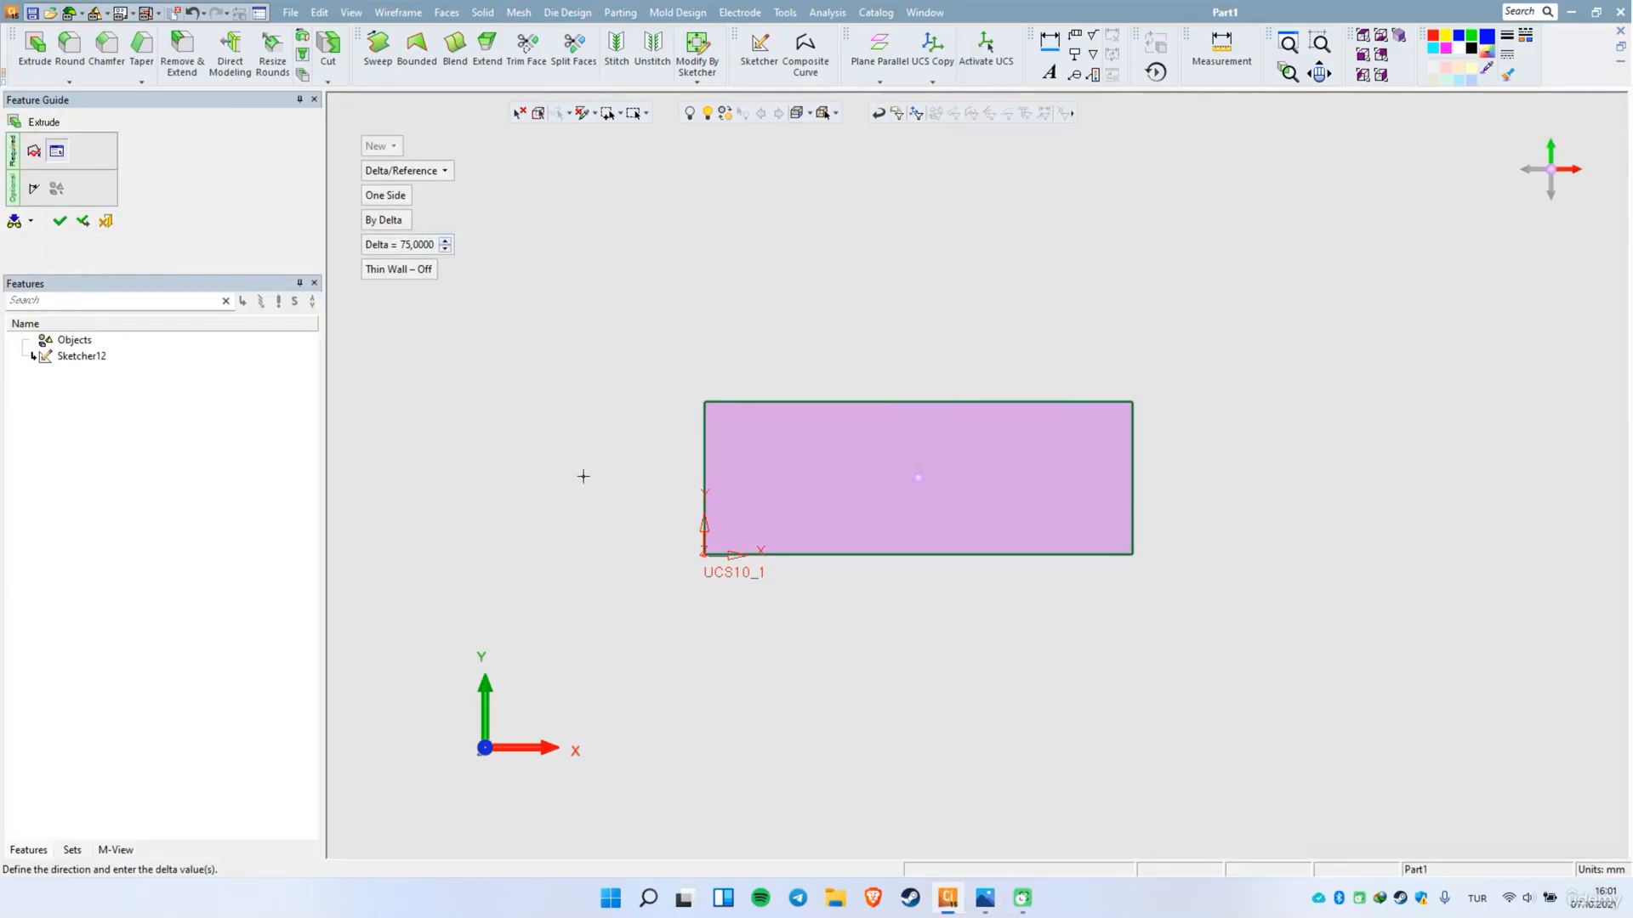
pyautogui.rightClick(604, 379)
pyautogui.click(627, 329)
# Step: Start a sketch on the block's top face and draw two separate rectangles overhanging its right and left portions
pyautogui.moveTo(799, 568); pyautogui.dragTo(826, 455, button='middle')
pyautogui.rightClick(821, 417)
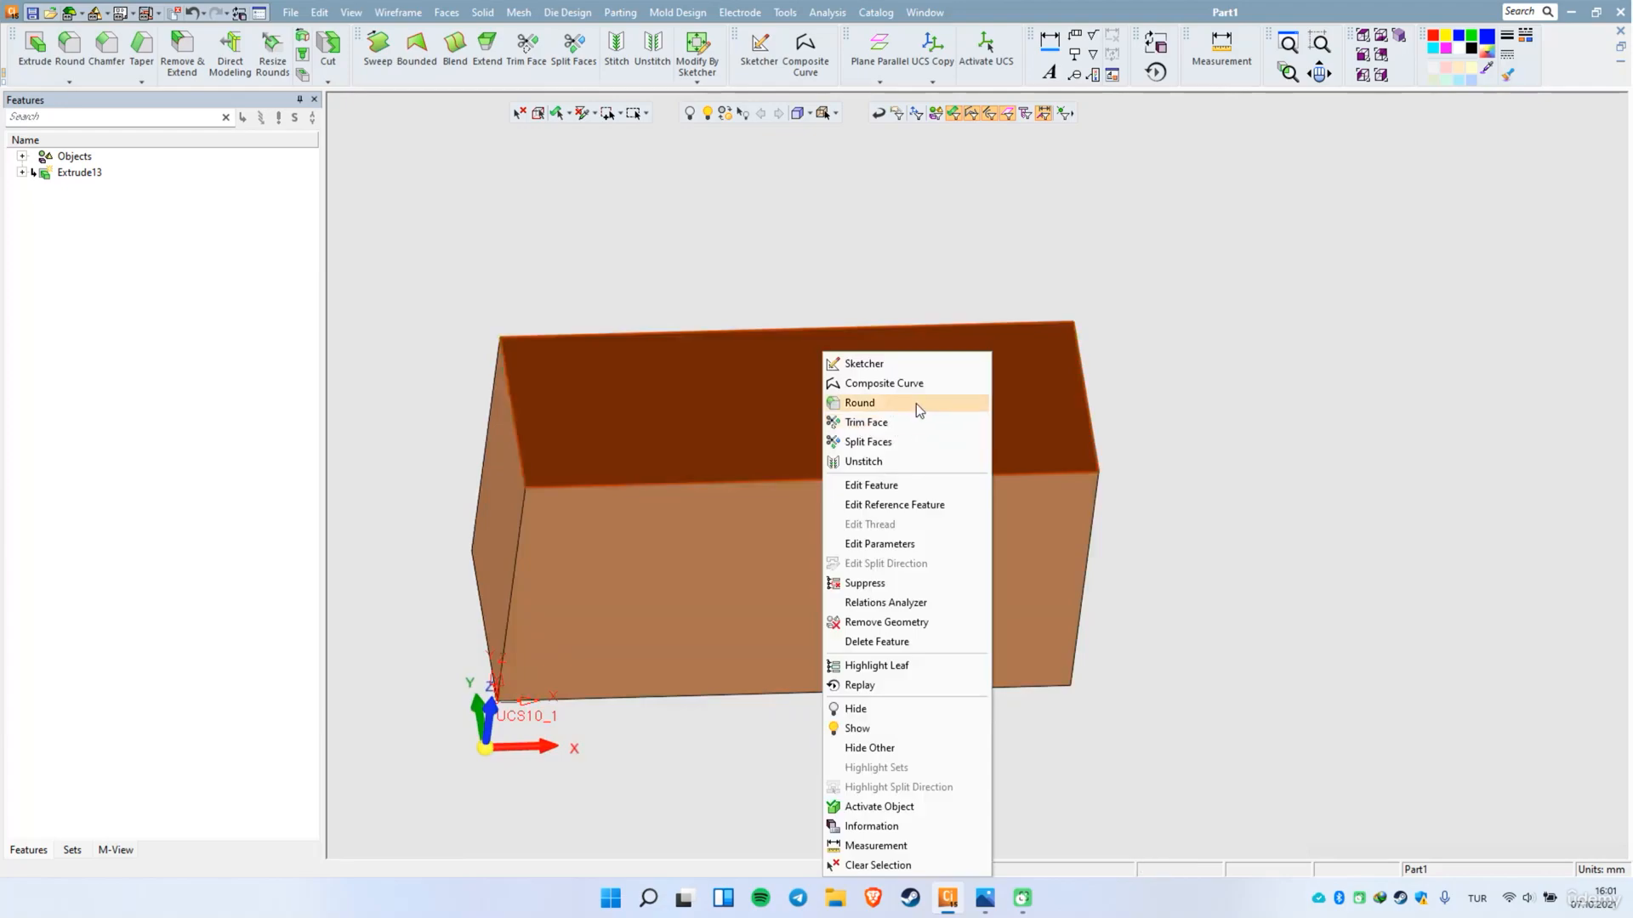
pyautogui.click(884, 363)
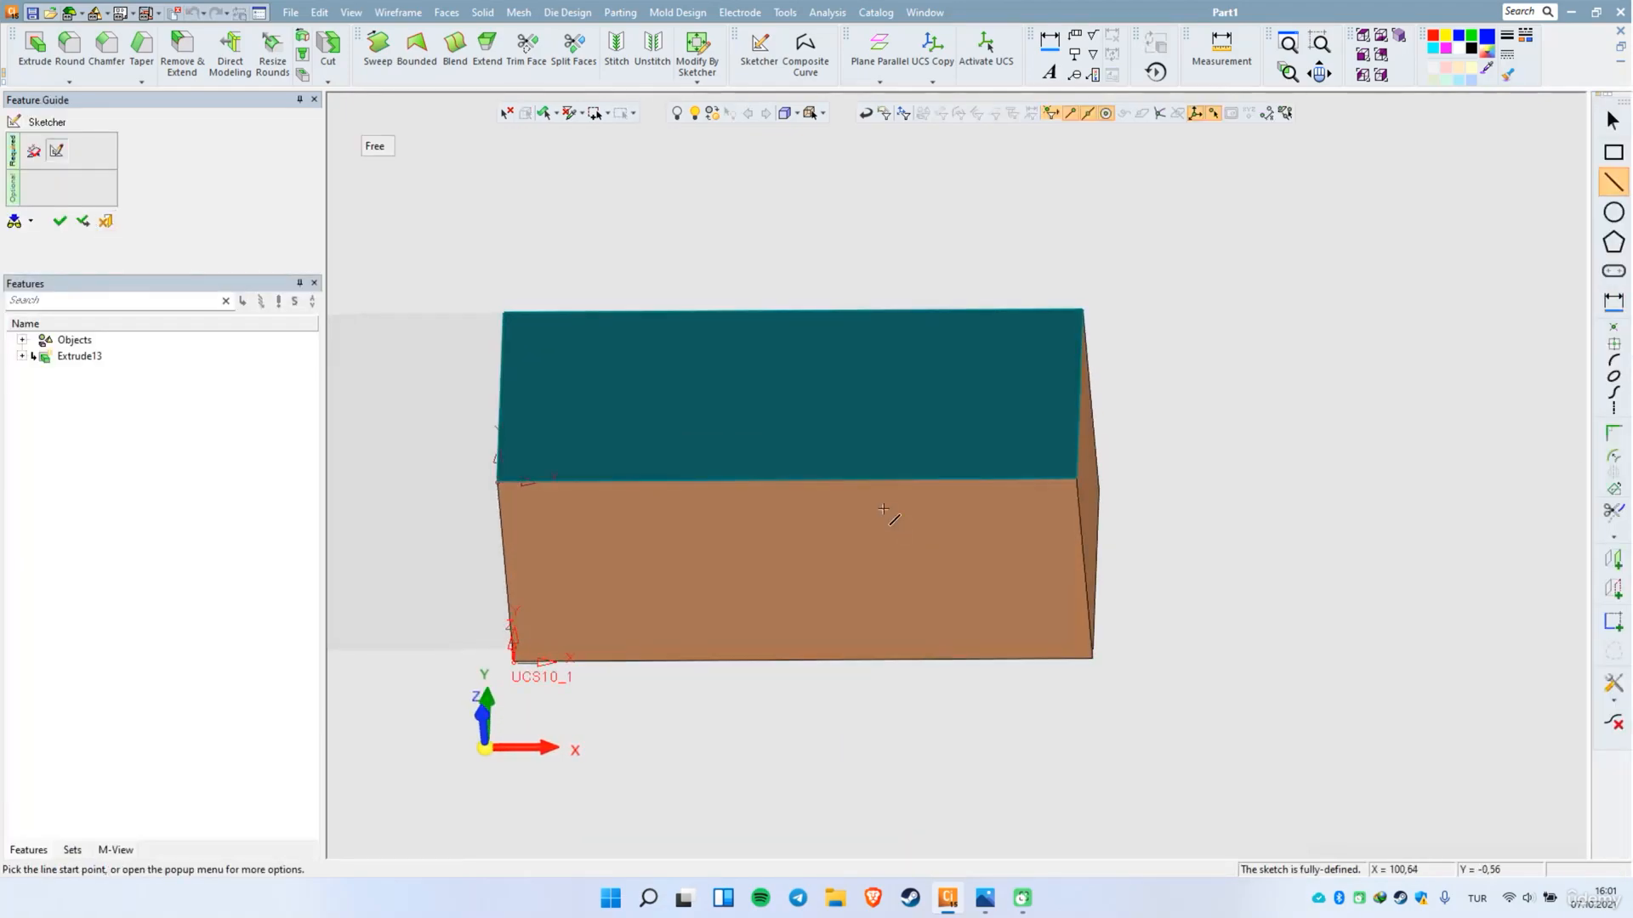
pyautogui.rightClick(826, 393)
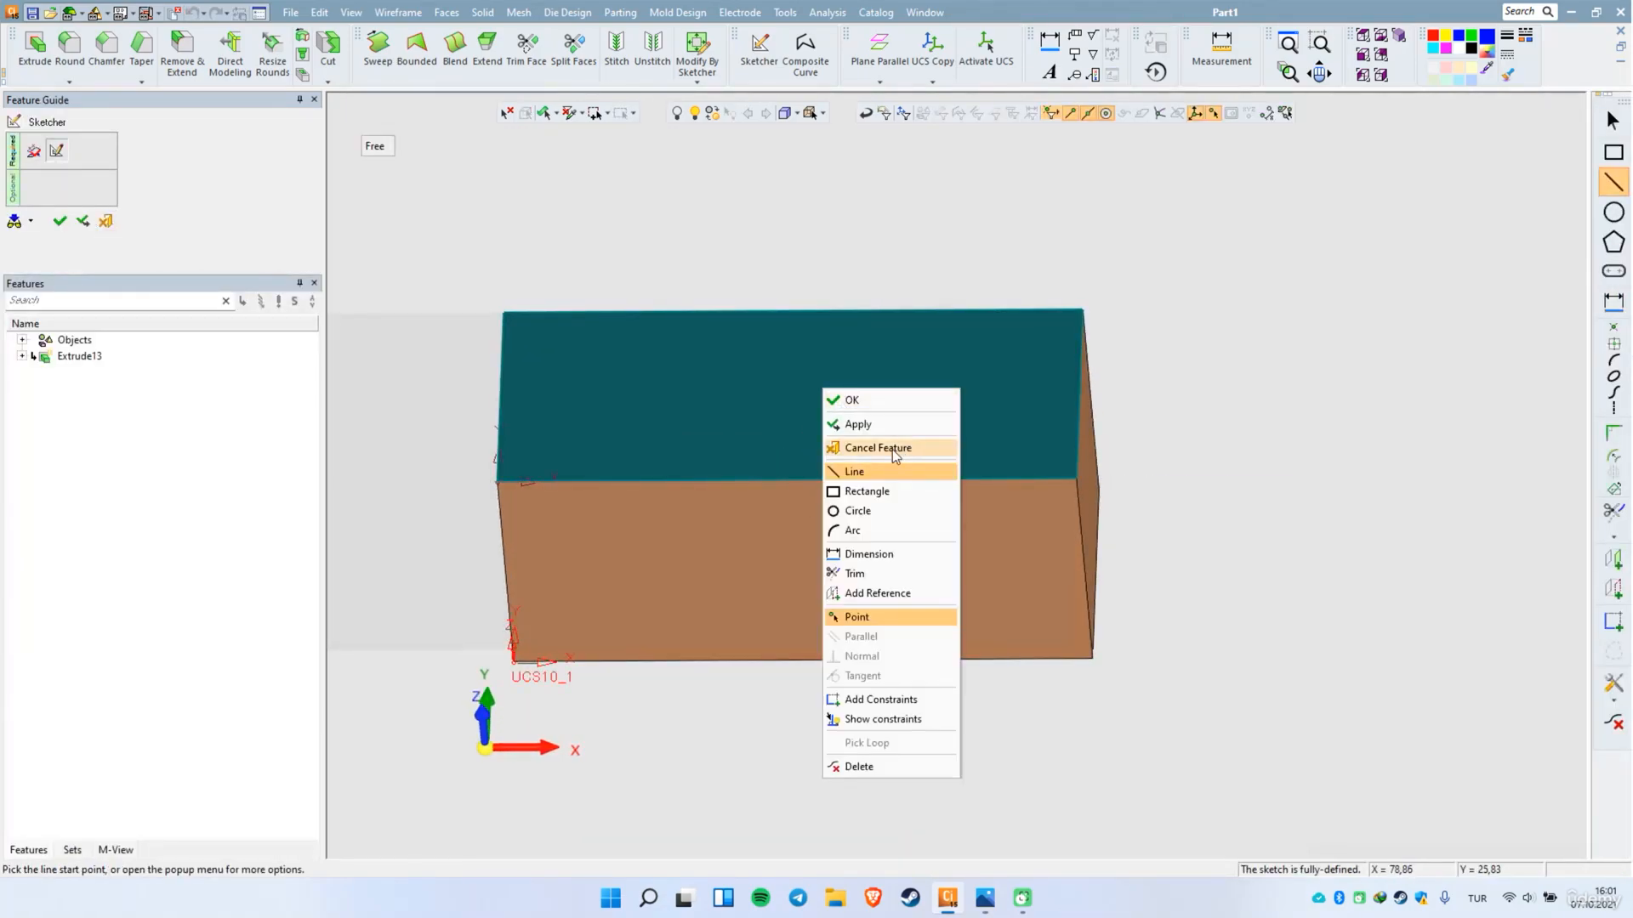
pyautogui.click(868, 492)
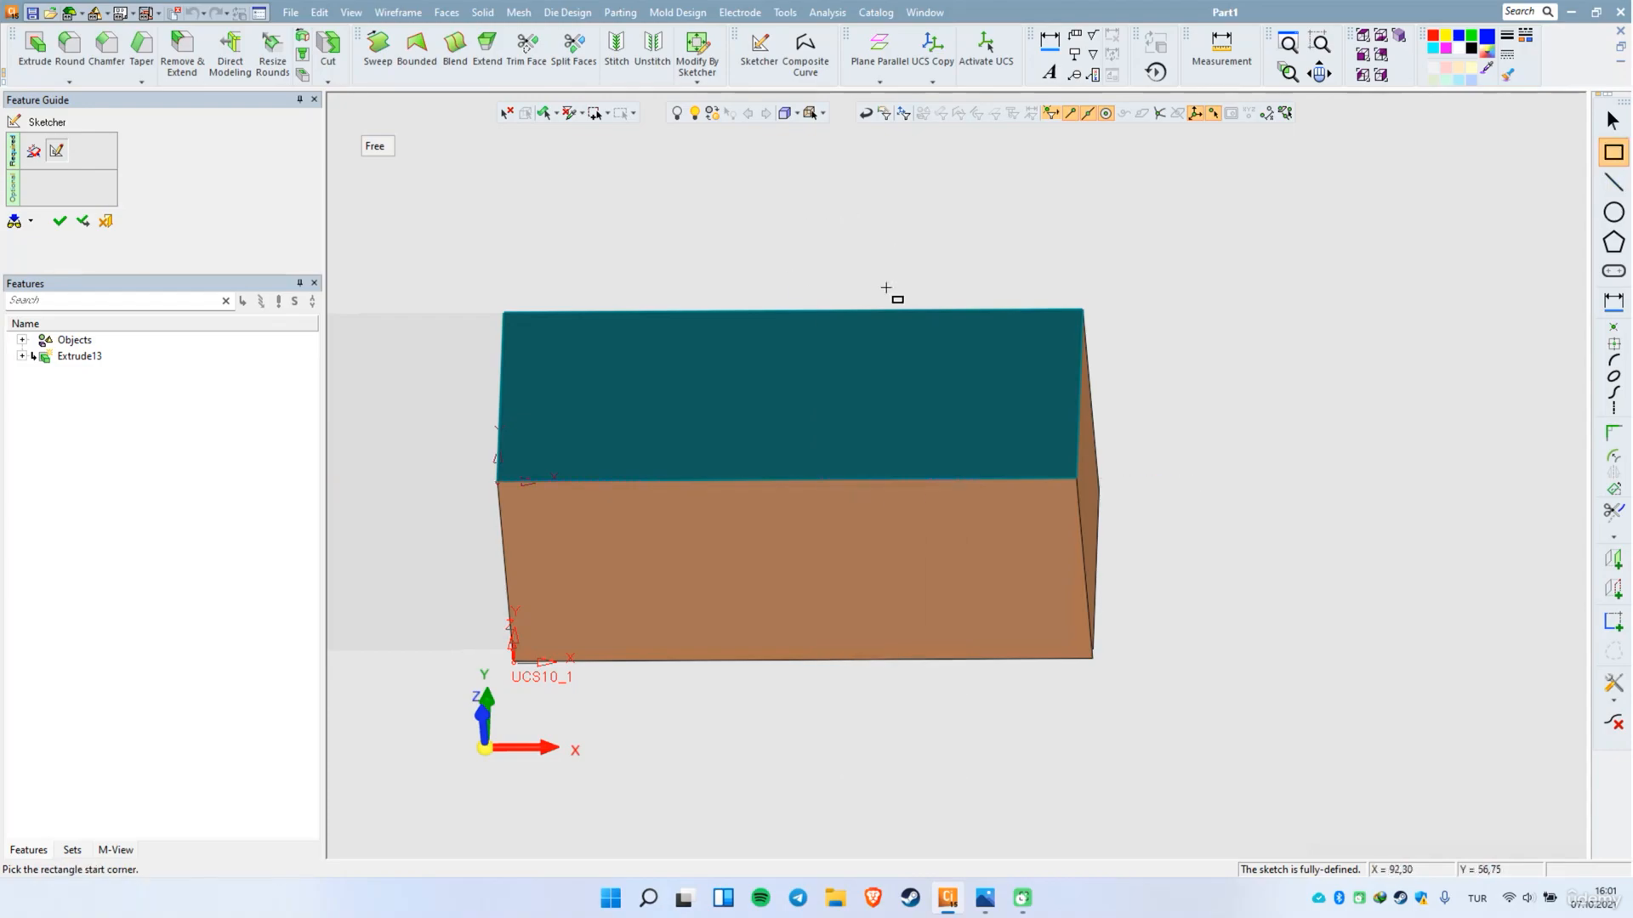
pyautogui.click(842, 253)
pyautogui.click(1170, 525)
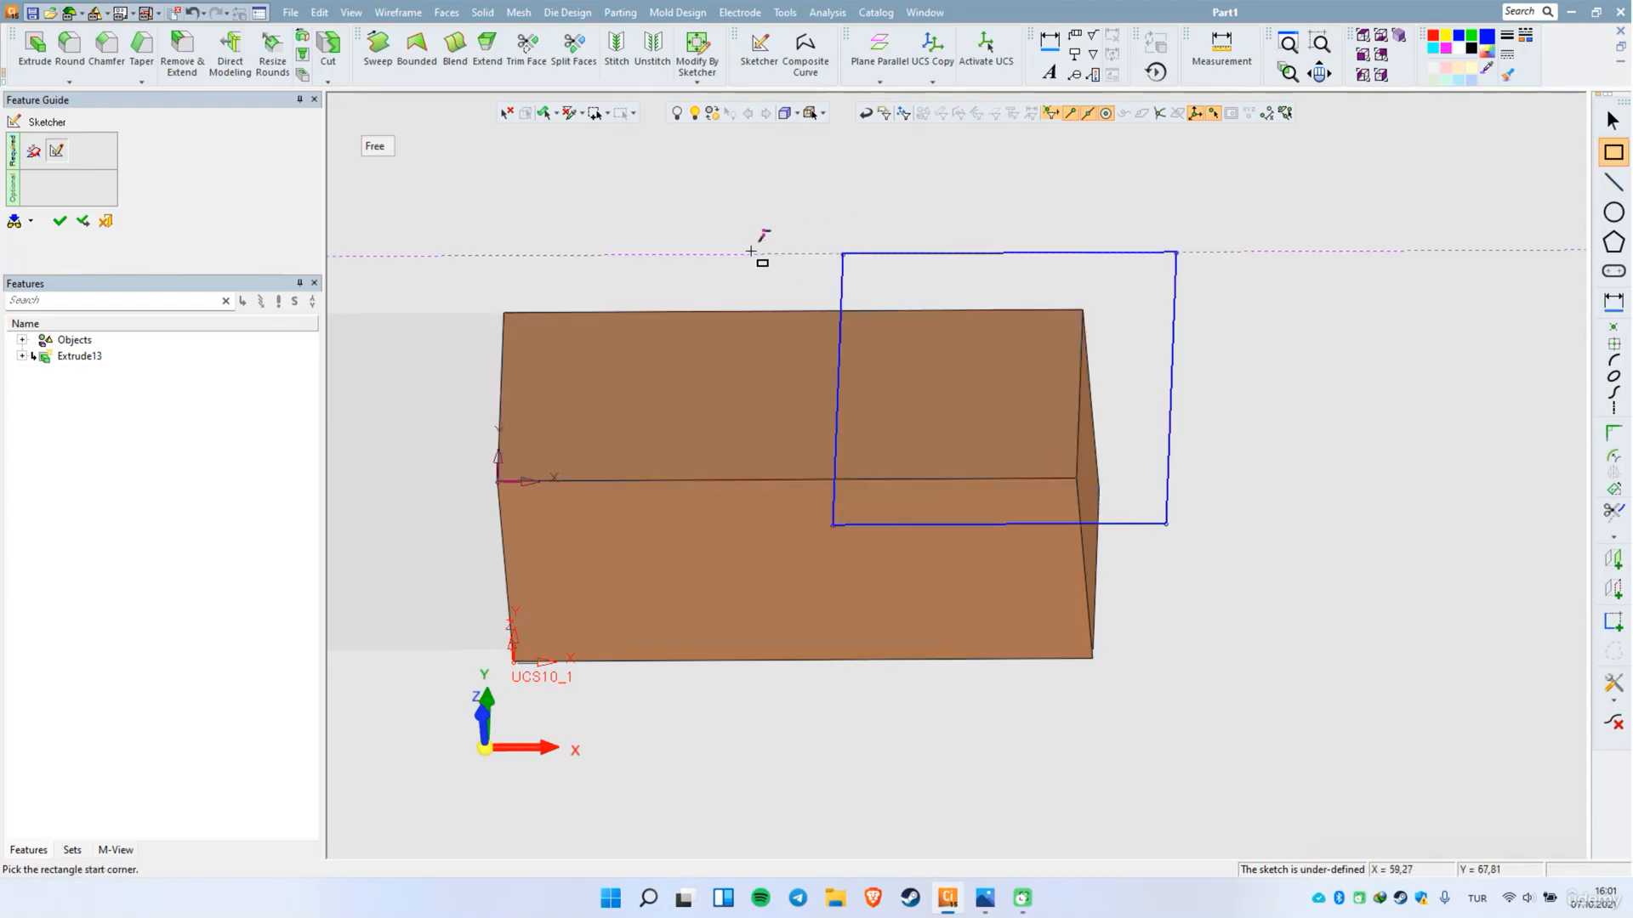
pyautogui.click(449, 527)
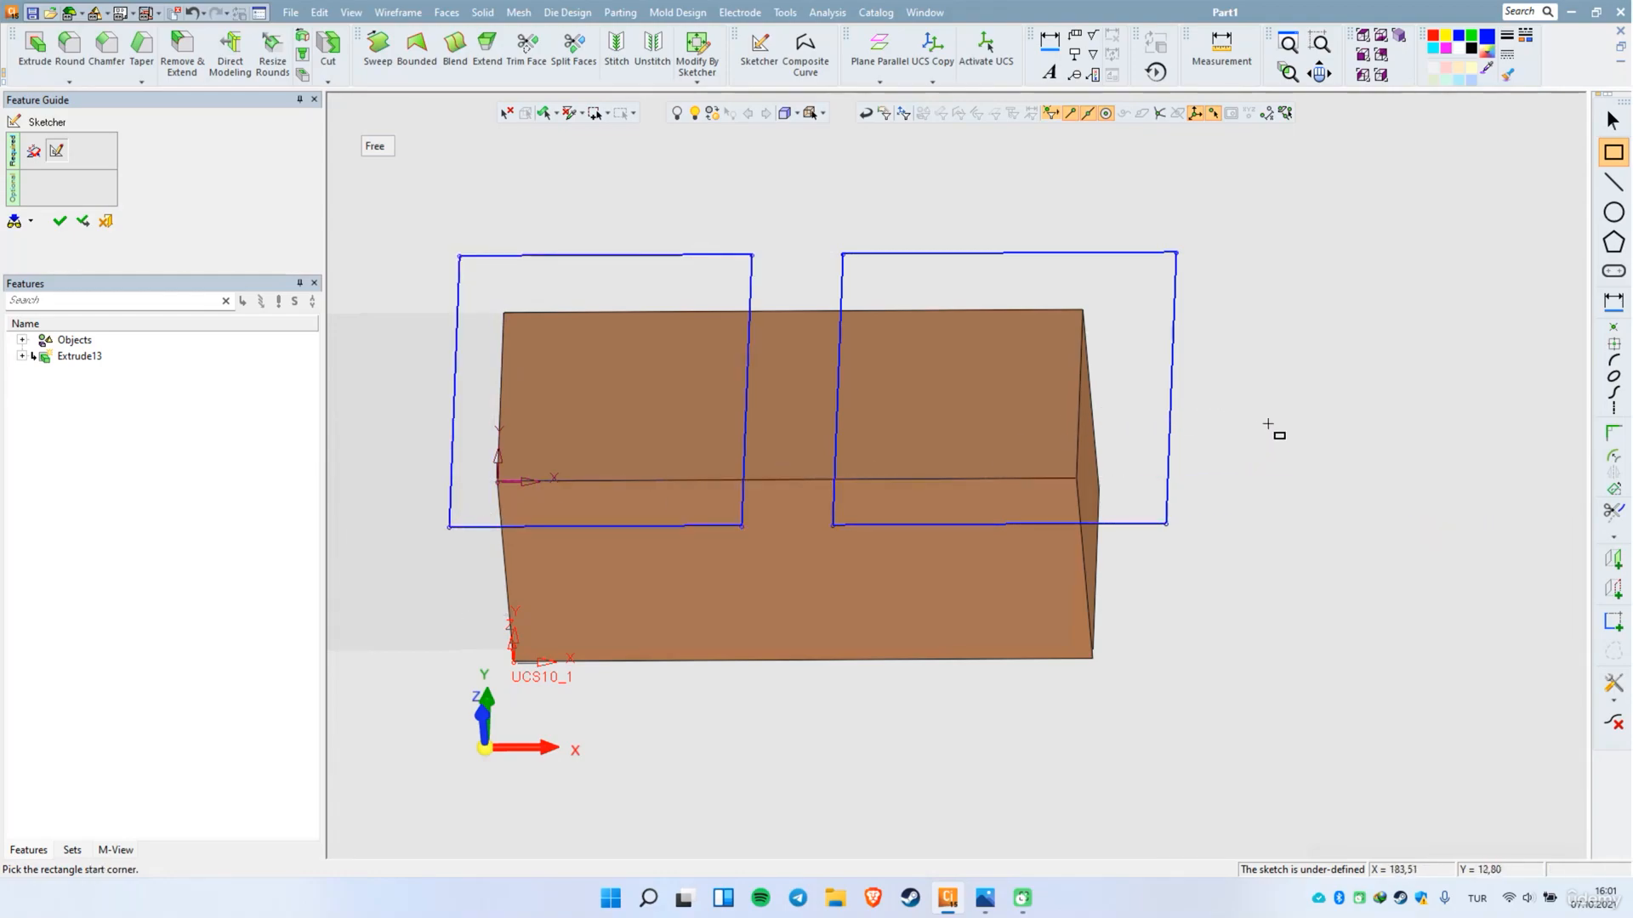
# Step: Add the block's end edges as references and dimension the right rectangle's inner side 65 mm from the right end
pyautogui.rightClick(1258, 390)
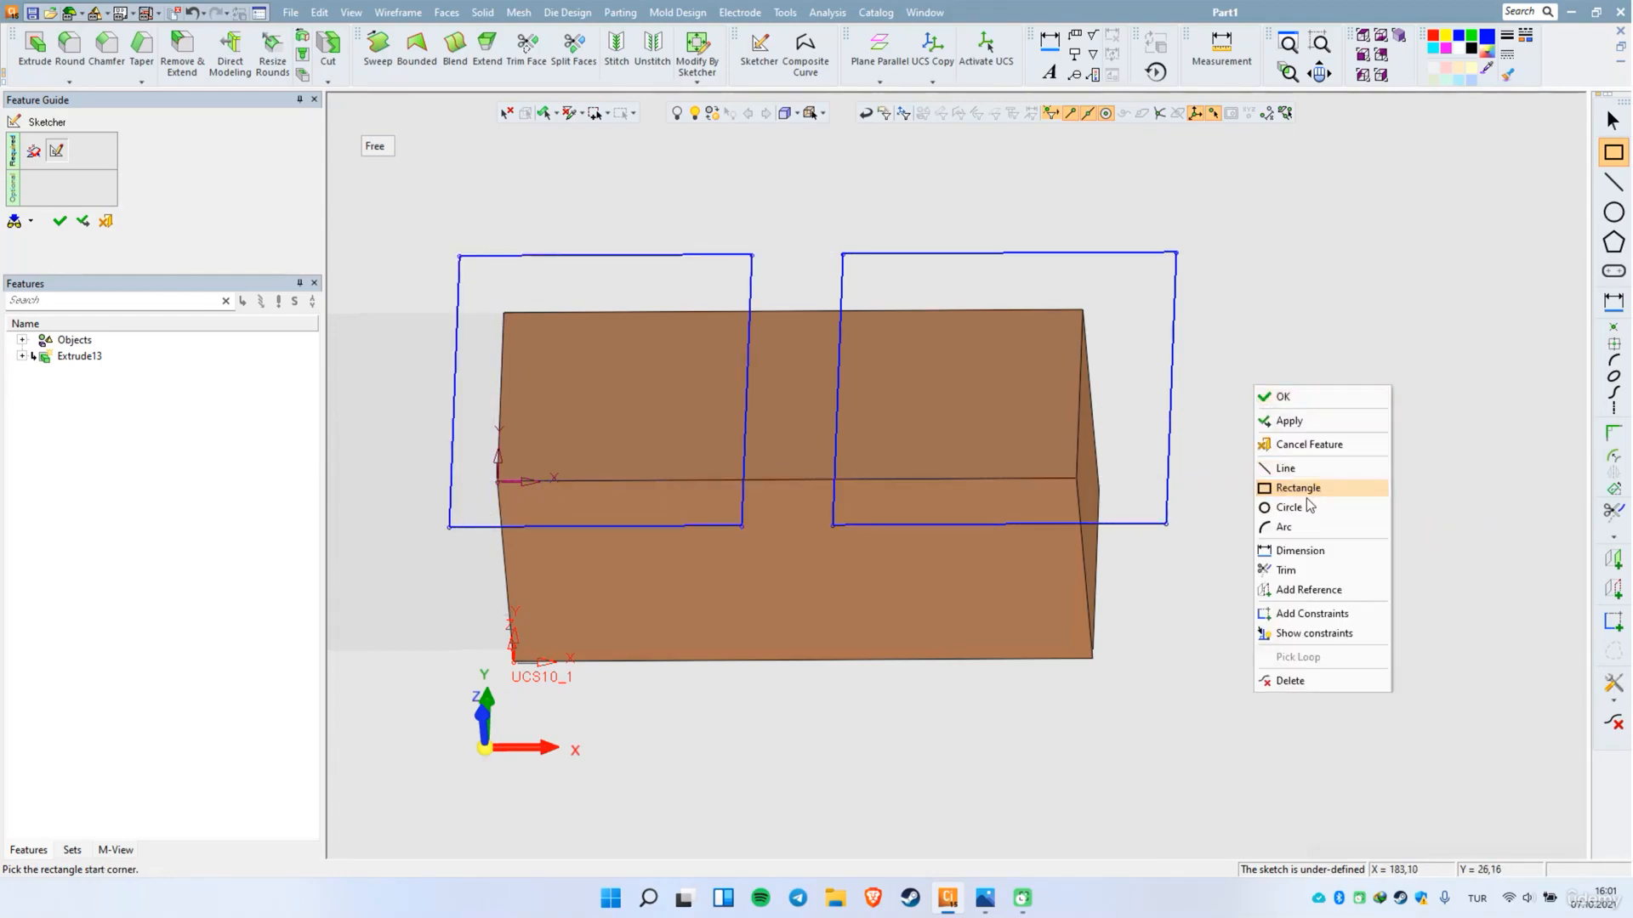
pyautogui.click(1305, 592)
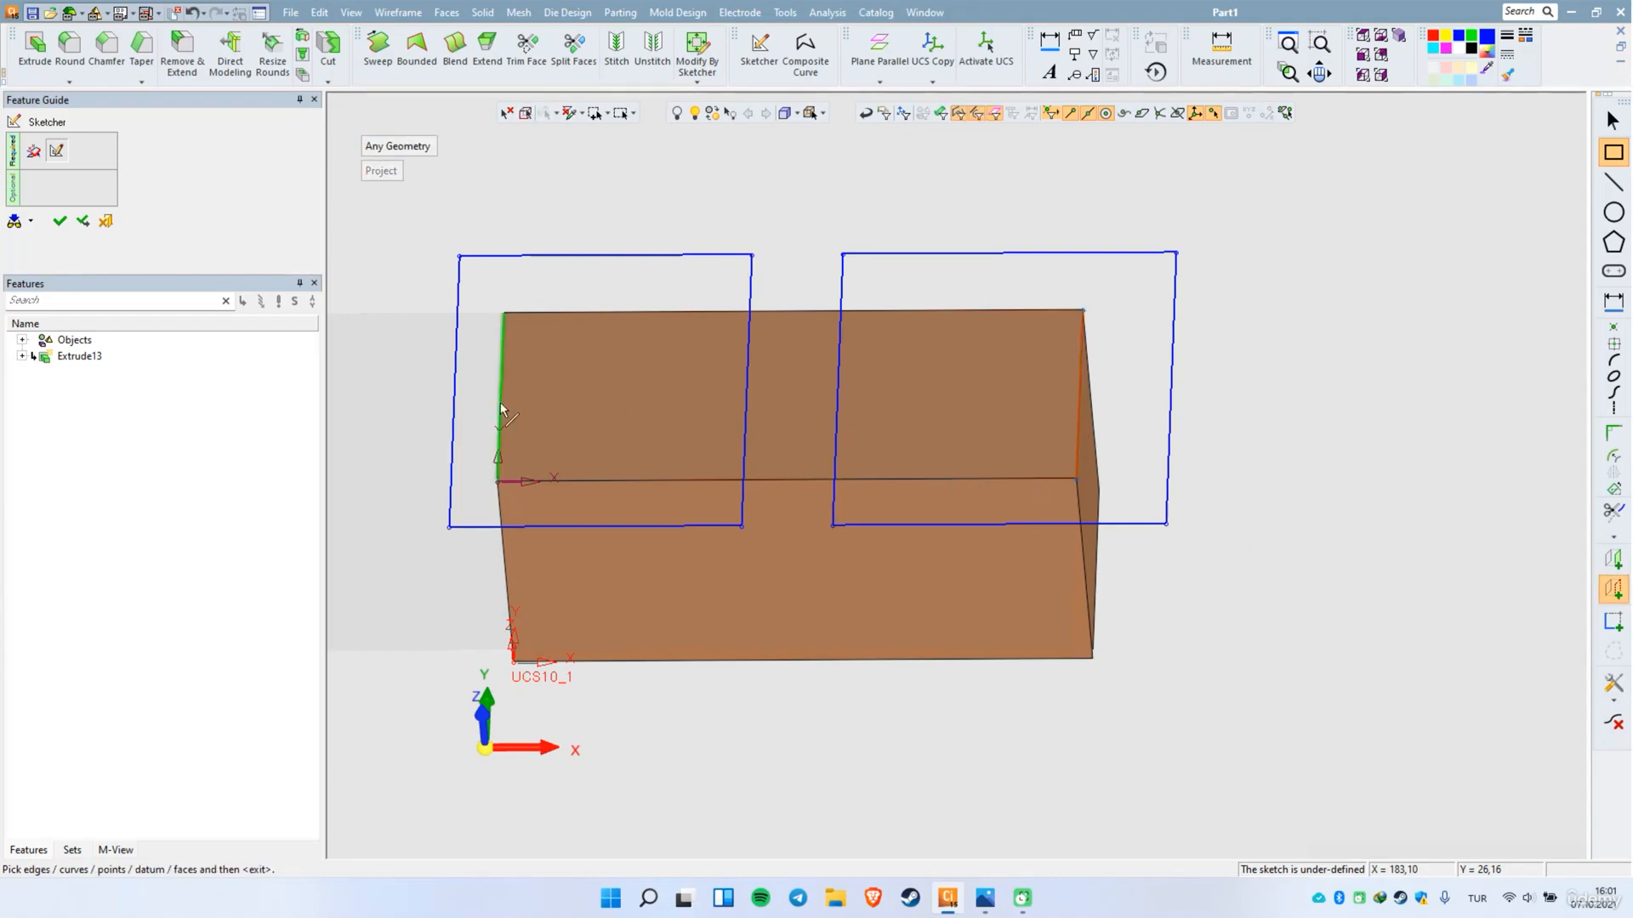
pyautogui.rightClick(1259, 344)
pyautogui.click(1327, 514)
pyautogui.click(839, 455)
pyautogui.click(977, 453)
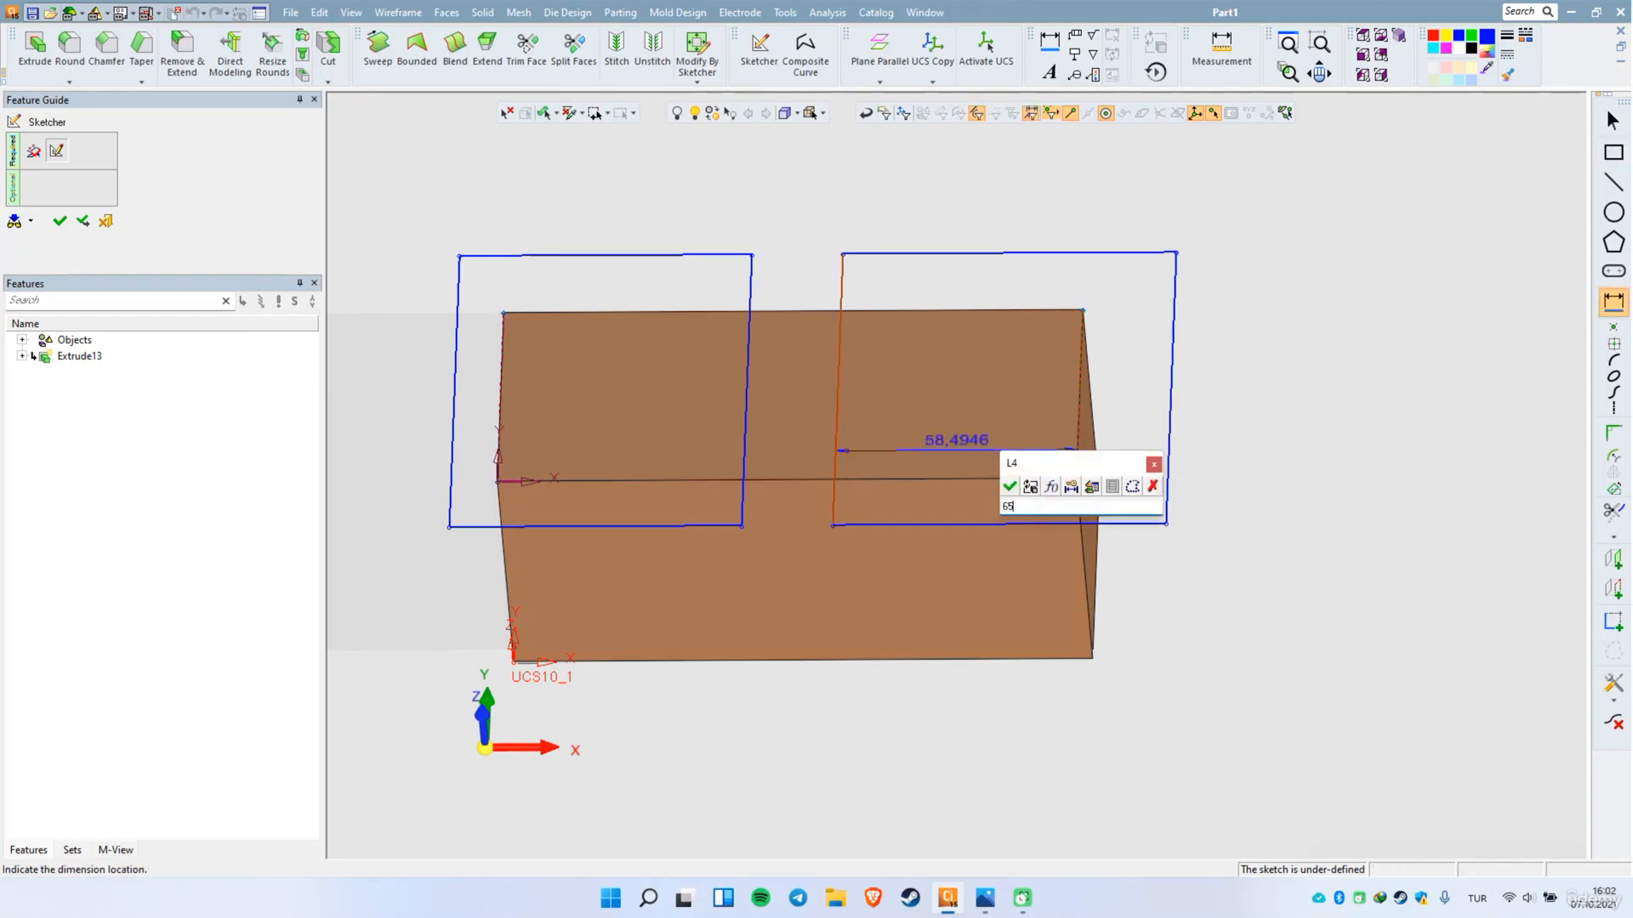
pyautogui.press('Return')
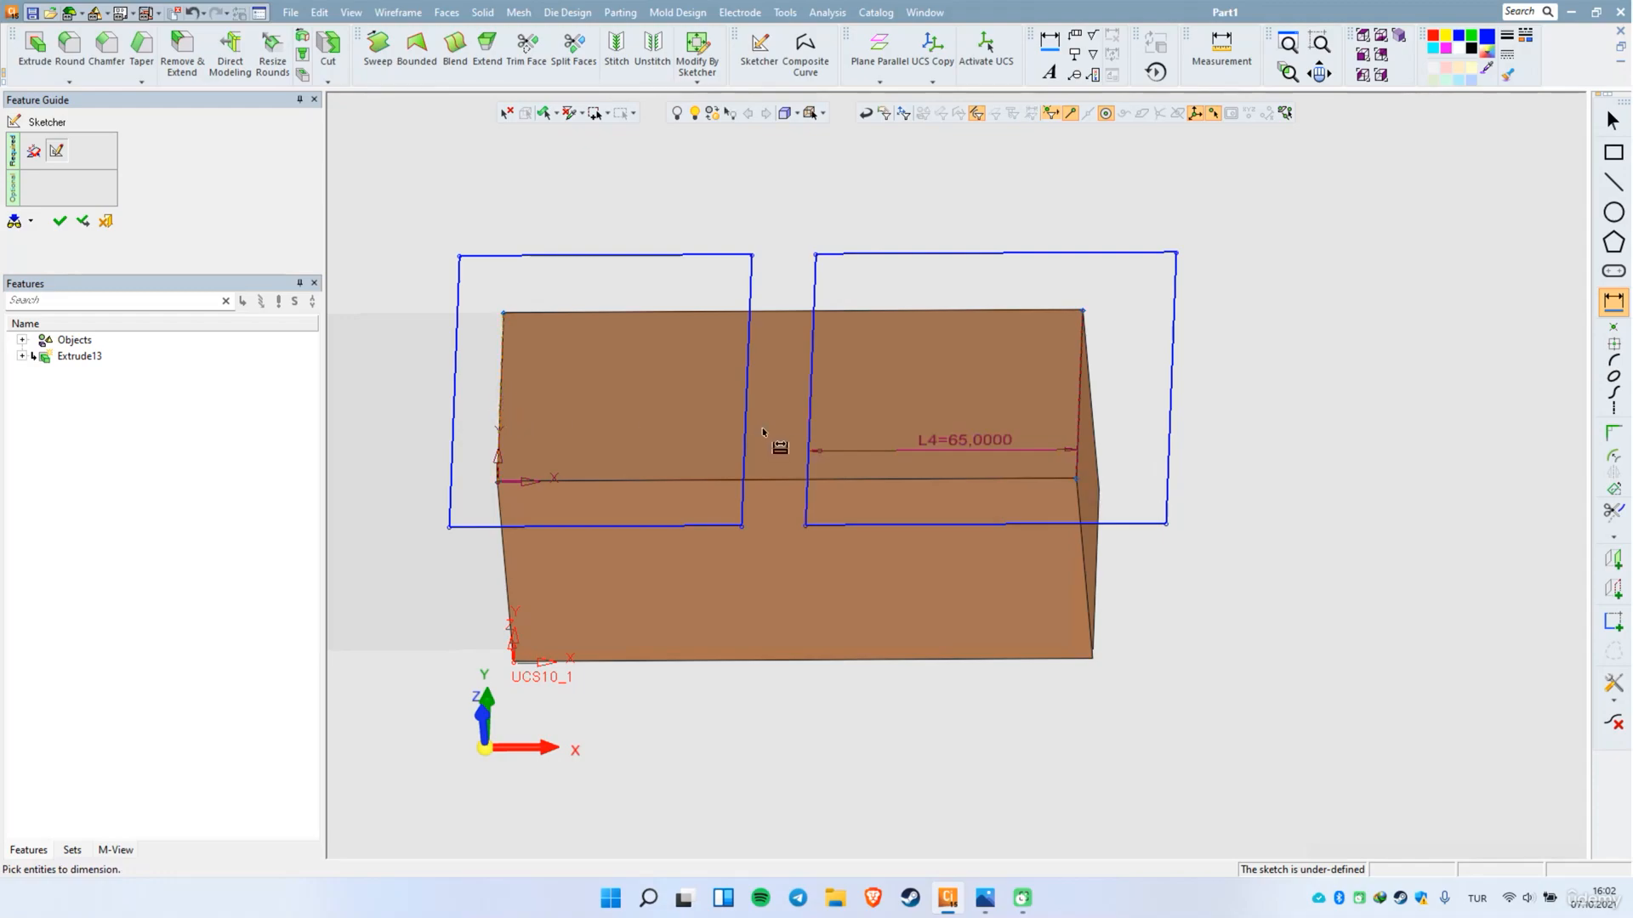
# Step: Dimension the left rectangle's inner side 65 mm from the block's left end
pyautogui.click(748, 451)
pyautogui.click(731, 428)
pyautogui.write('6')
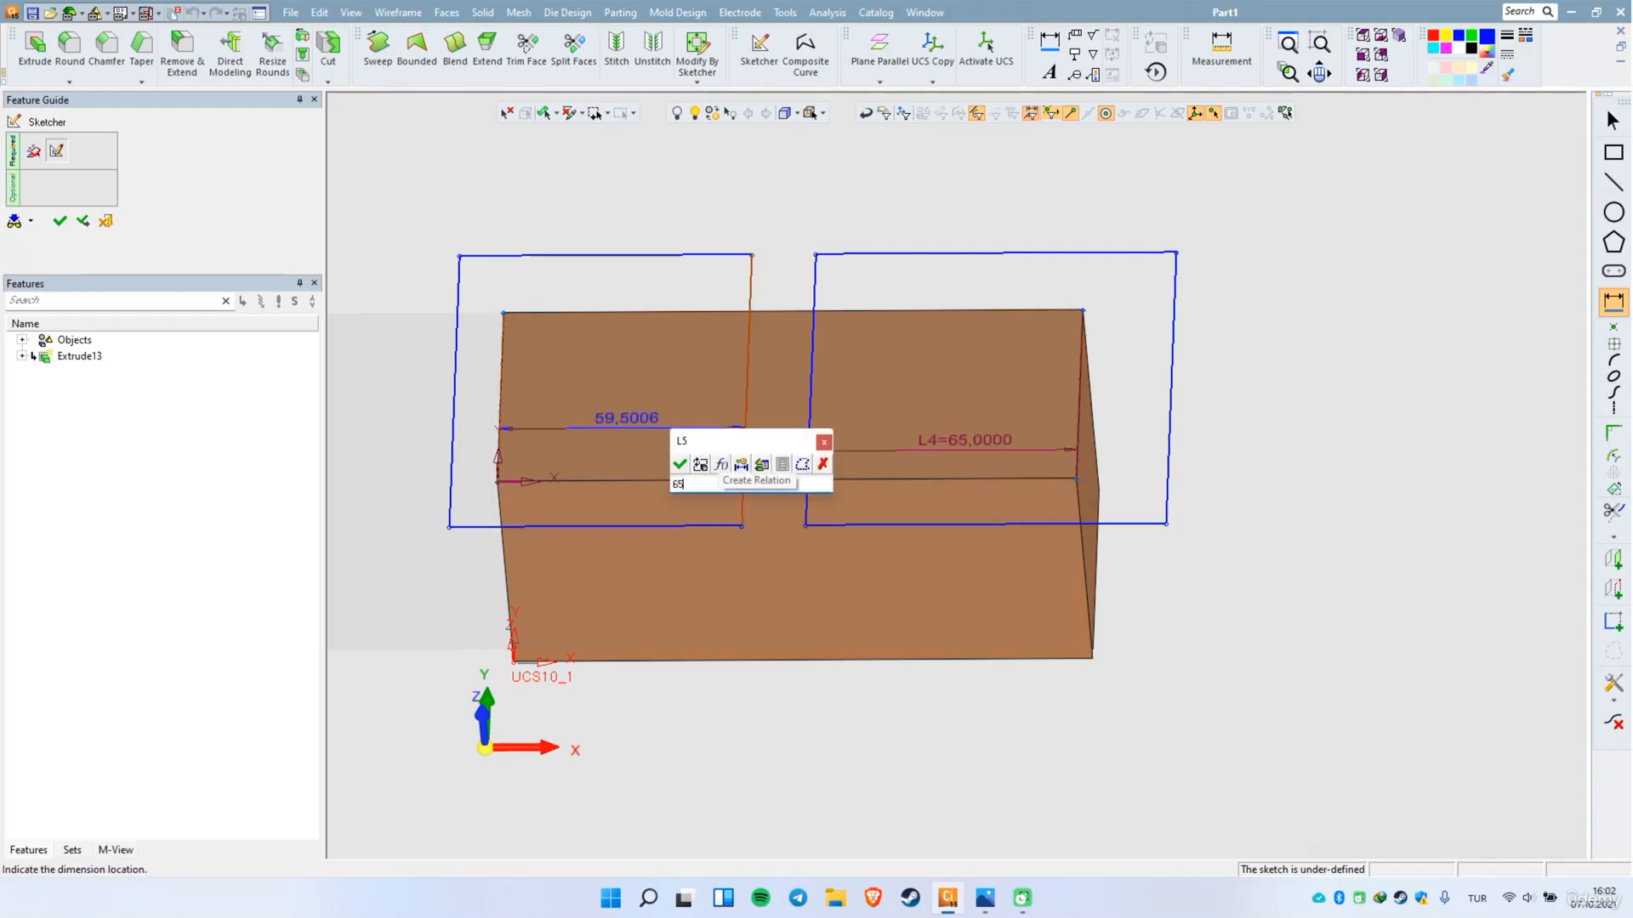
pyautogui.write('5')
pyautogui.press('Return')
# Step: Try to dimension the gap between the inner sides of the two rectangles
pyautogui.click(768, 430)
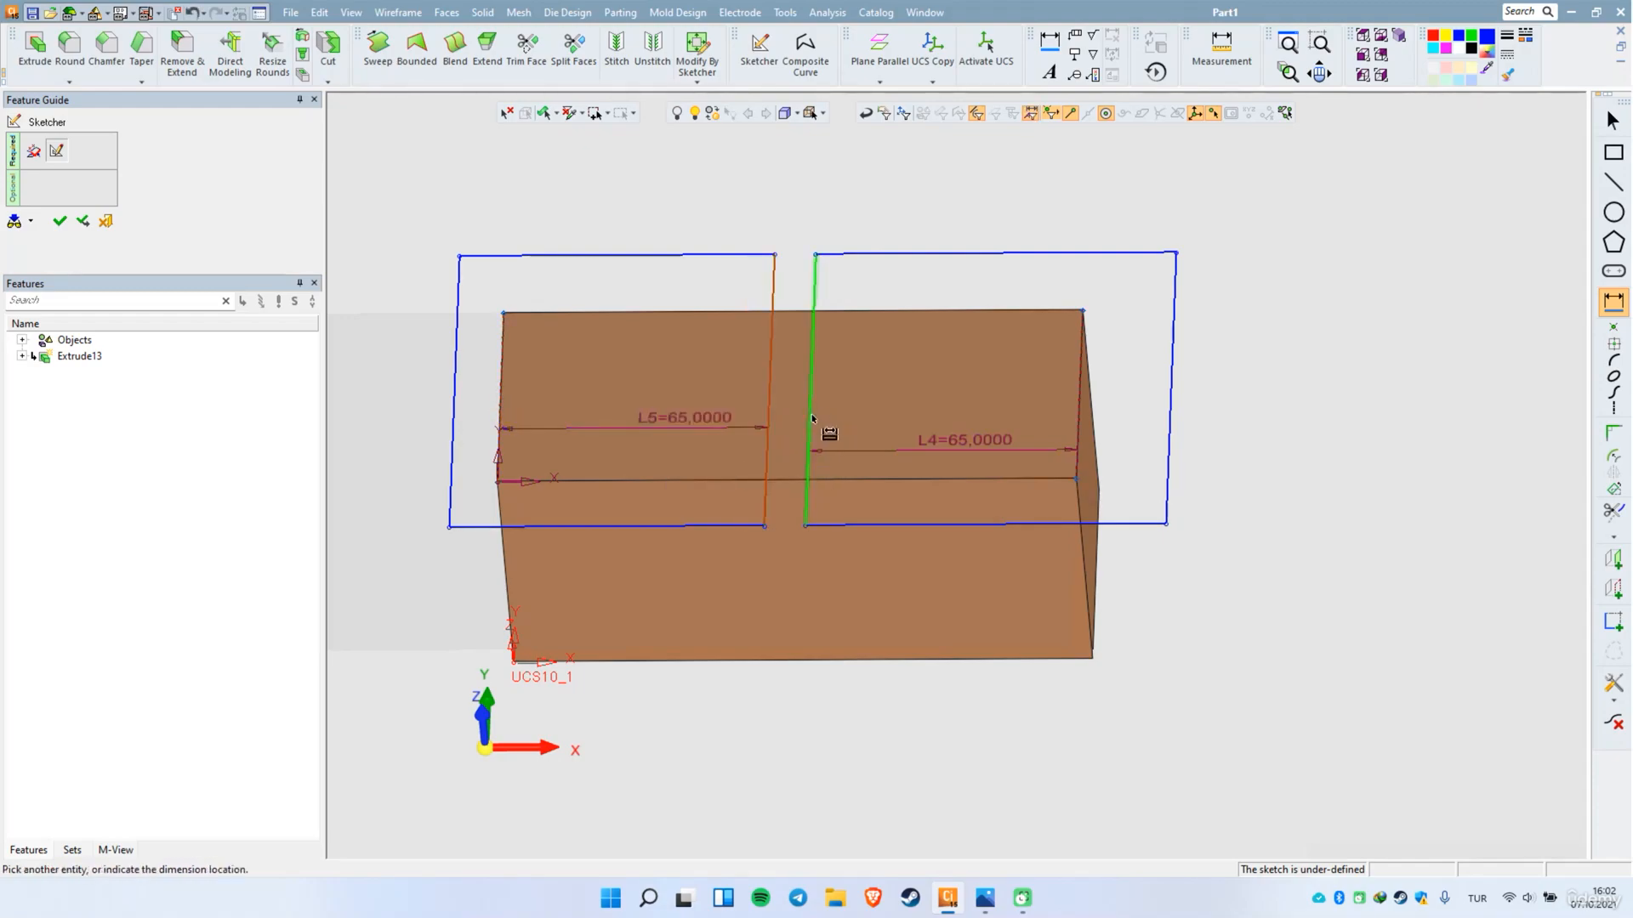
pyautogui.click(810, 425)
pyautogui.click(959, 455)
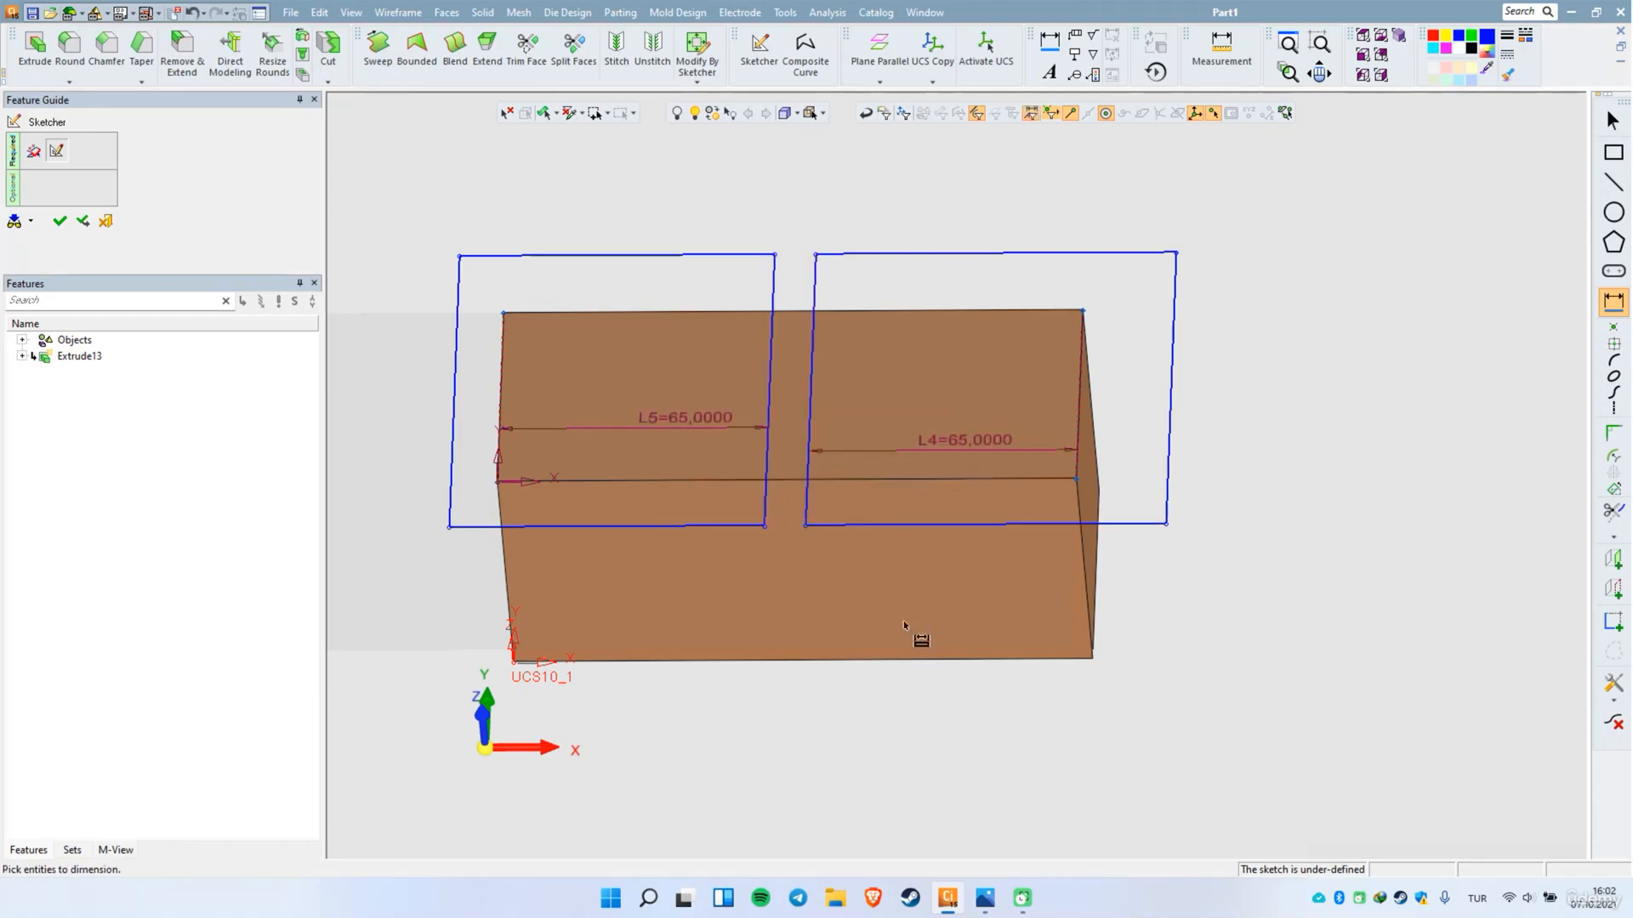
# Step: Finish the sketch and extrude both rectangles 65 mm into the block in Remove mode, leaving the base and central wall
pyautogui.rightClick(1329, 332)
pyautogui.click(1353, 337)
pyautogui.rightClick(1261, 438)
pyautogui.click(1280, 409)
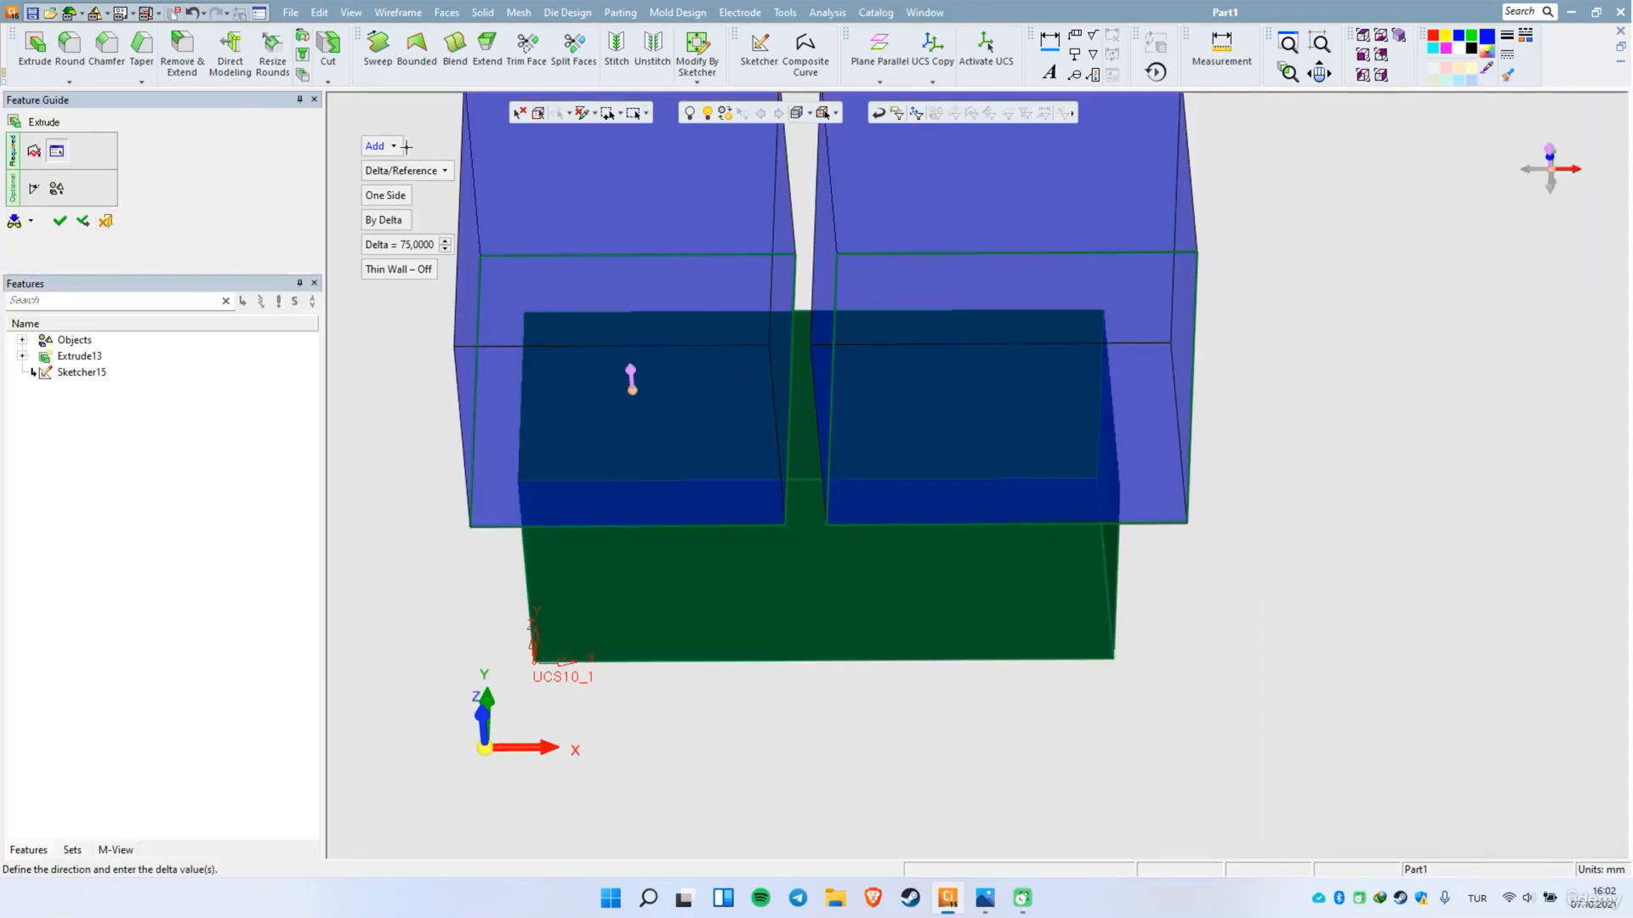
pyautogui.click(393, 147)
pyautogui.click(417, 202)
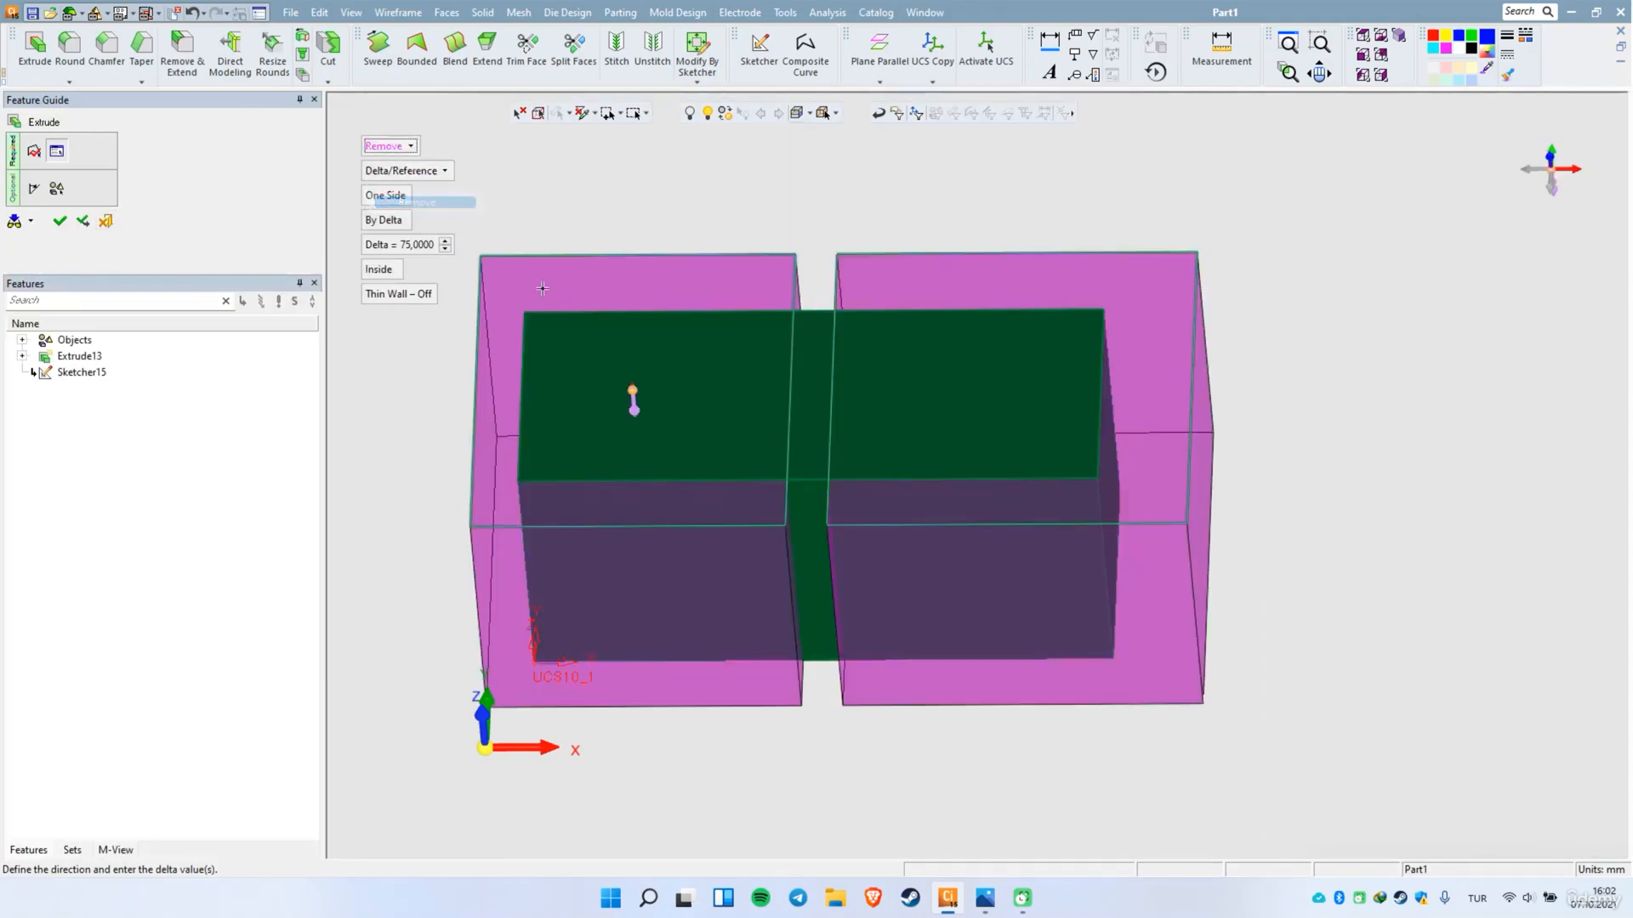
pyautogui.moveTo(883, 779); pyautogui.dragTo(885, 748, button='middle')
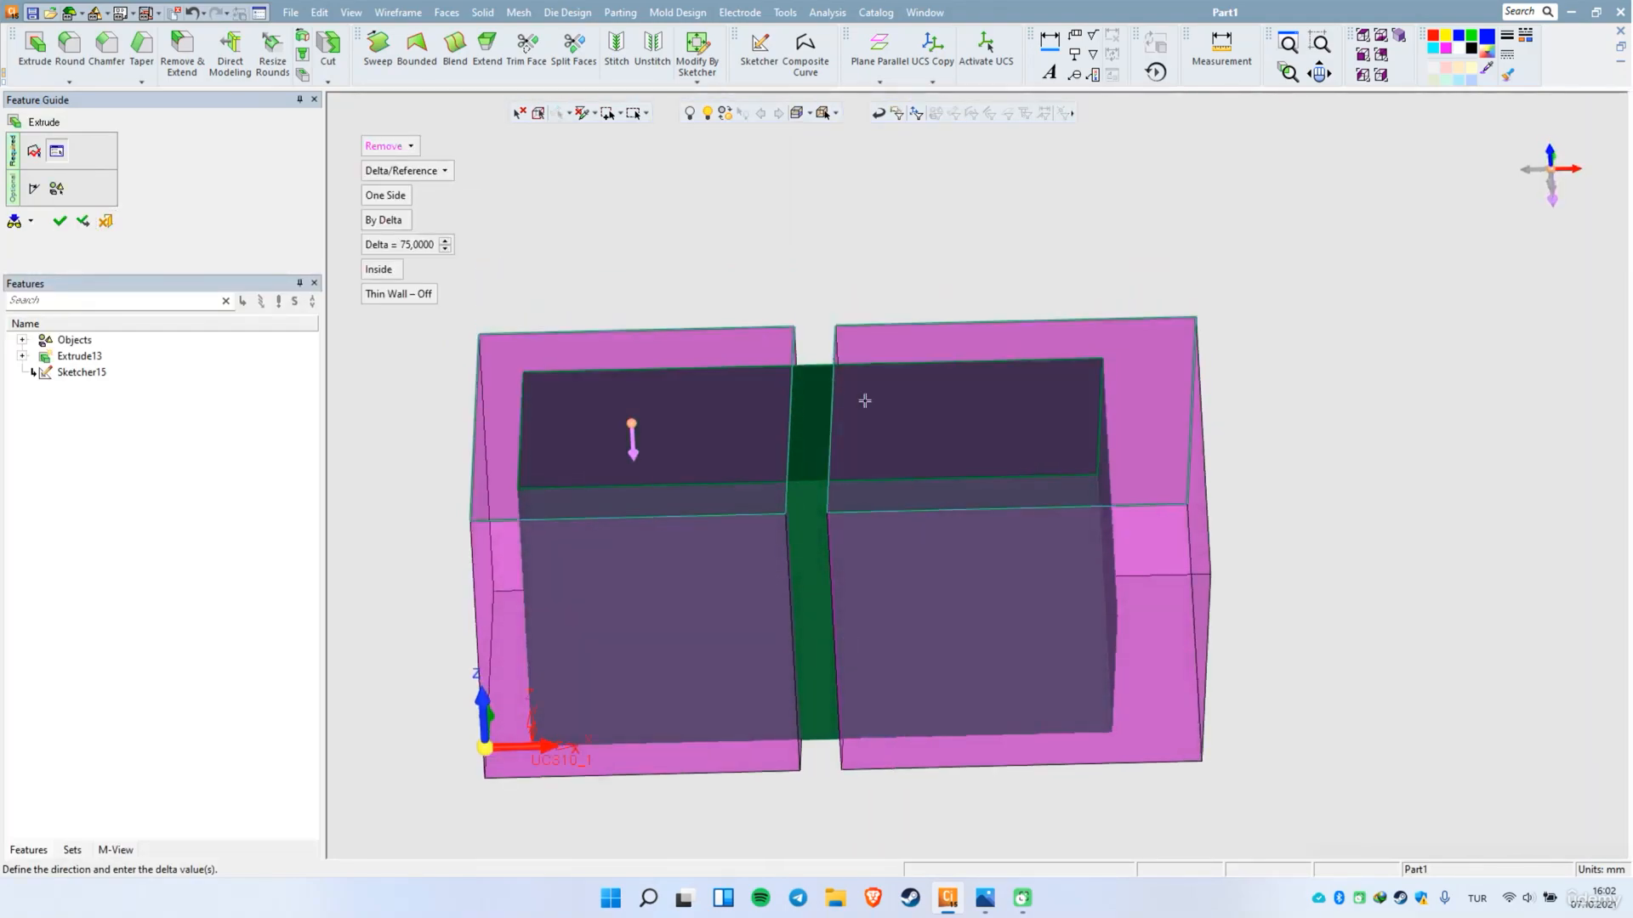
pyautogui.scroll(-3, 829, 401)
pyautogui.moveTo(854, 635); pyautogui.dragTo(889, 710, button='middle')
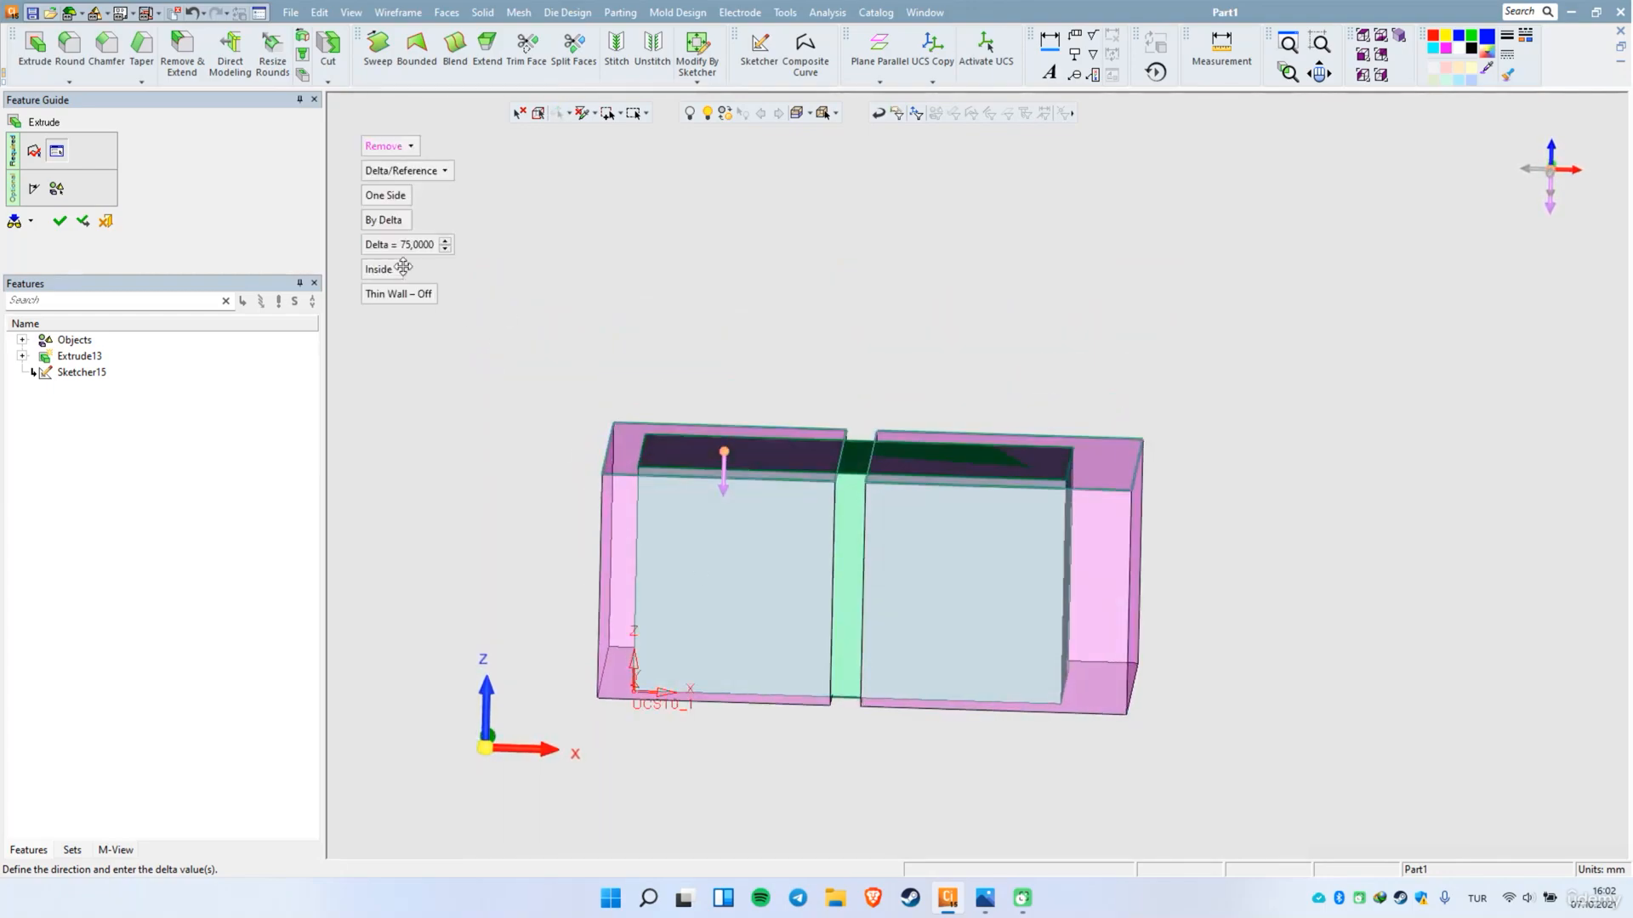
pyautogui.press('Return')
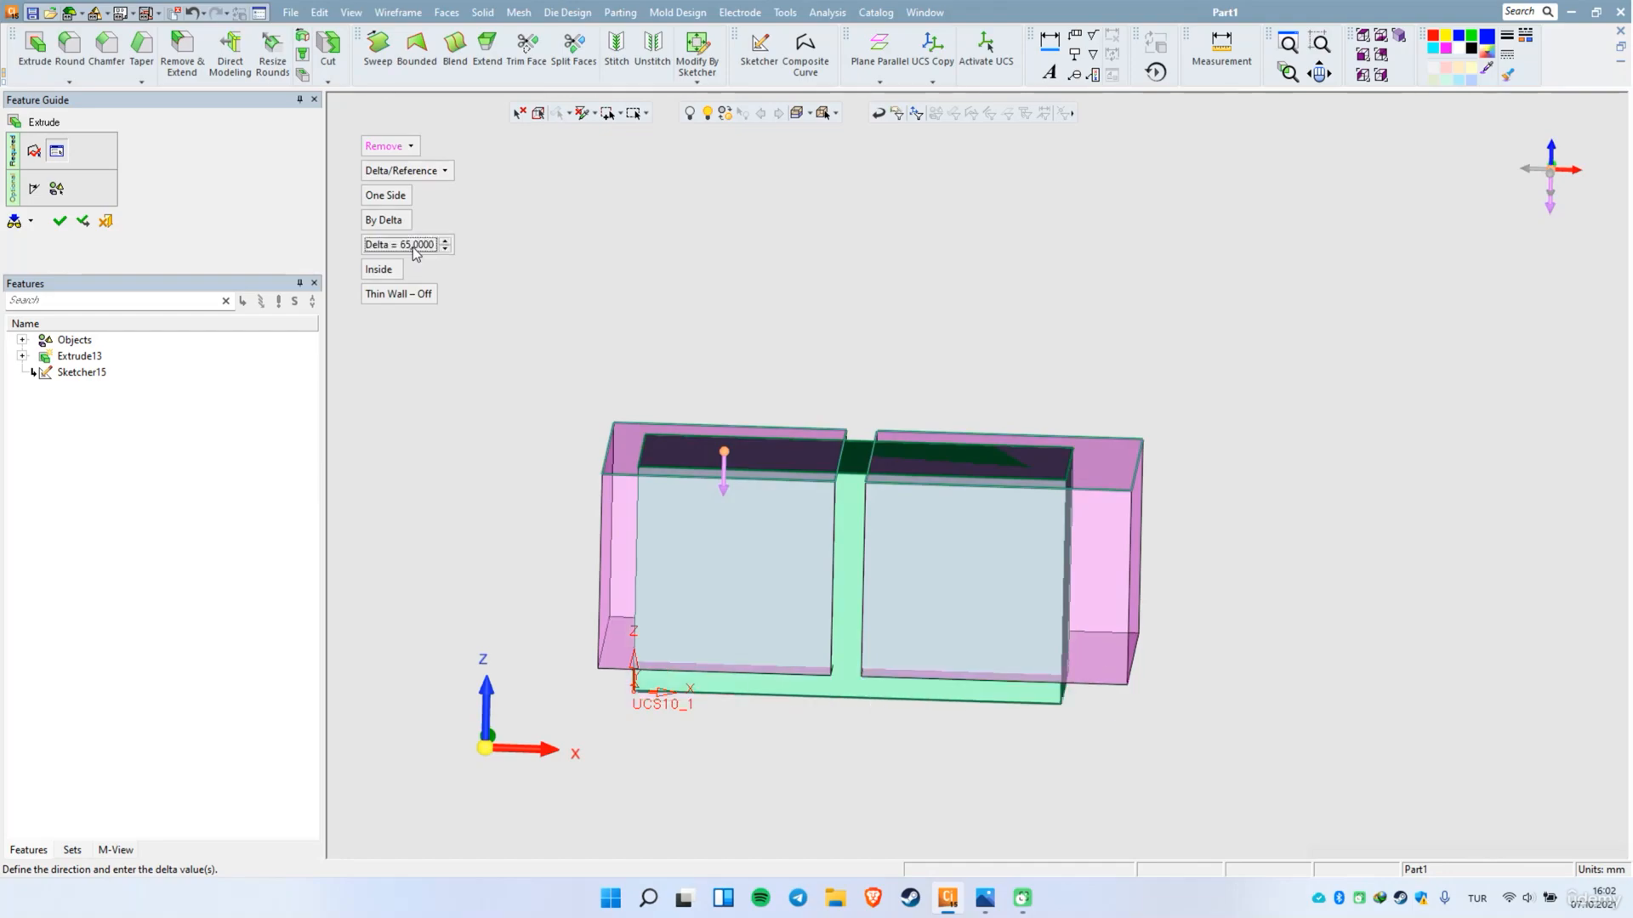
pyautogui.moveTo(691, 483); pyautogui.dragTo(694, 506, button='middle')
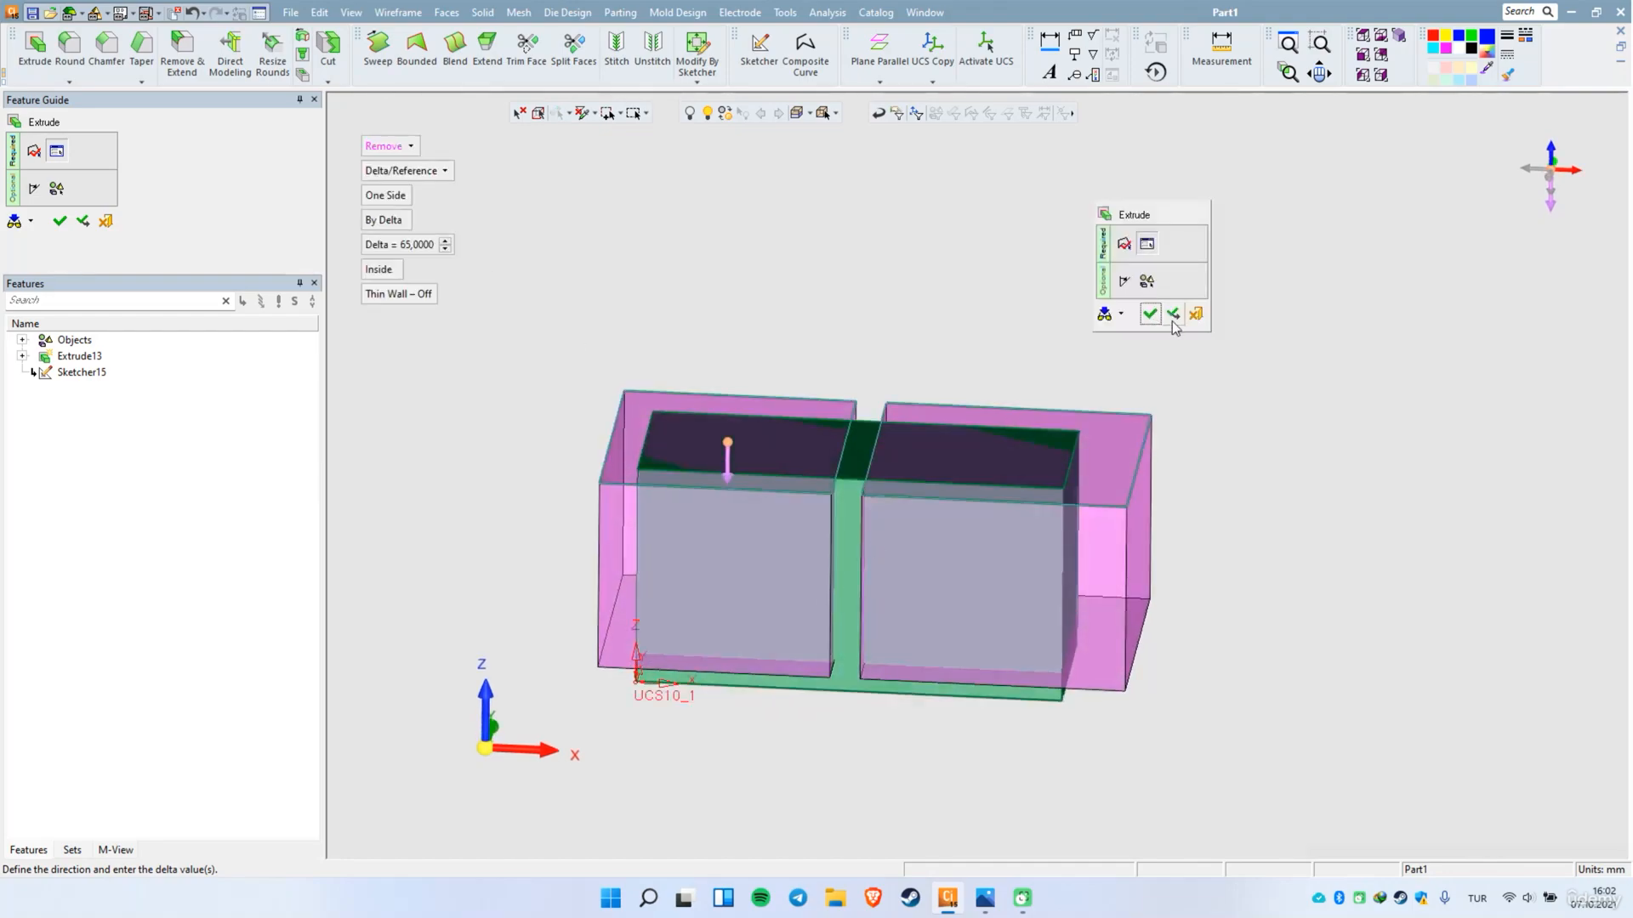
pyautogui.click(1148, 316)
# Step: Start a sketch on the base's upper face to the right of the central wall
pyautogui.moveTo(915, 762)
pyautogui.mouseDown(button='middle')
pyautogui.moveTo(929, 714)
pyautogui.moveTo(870, 718)
pyautogui.mouseUp(button='middle')
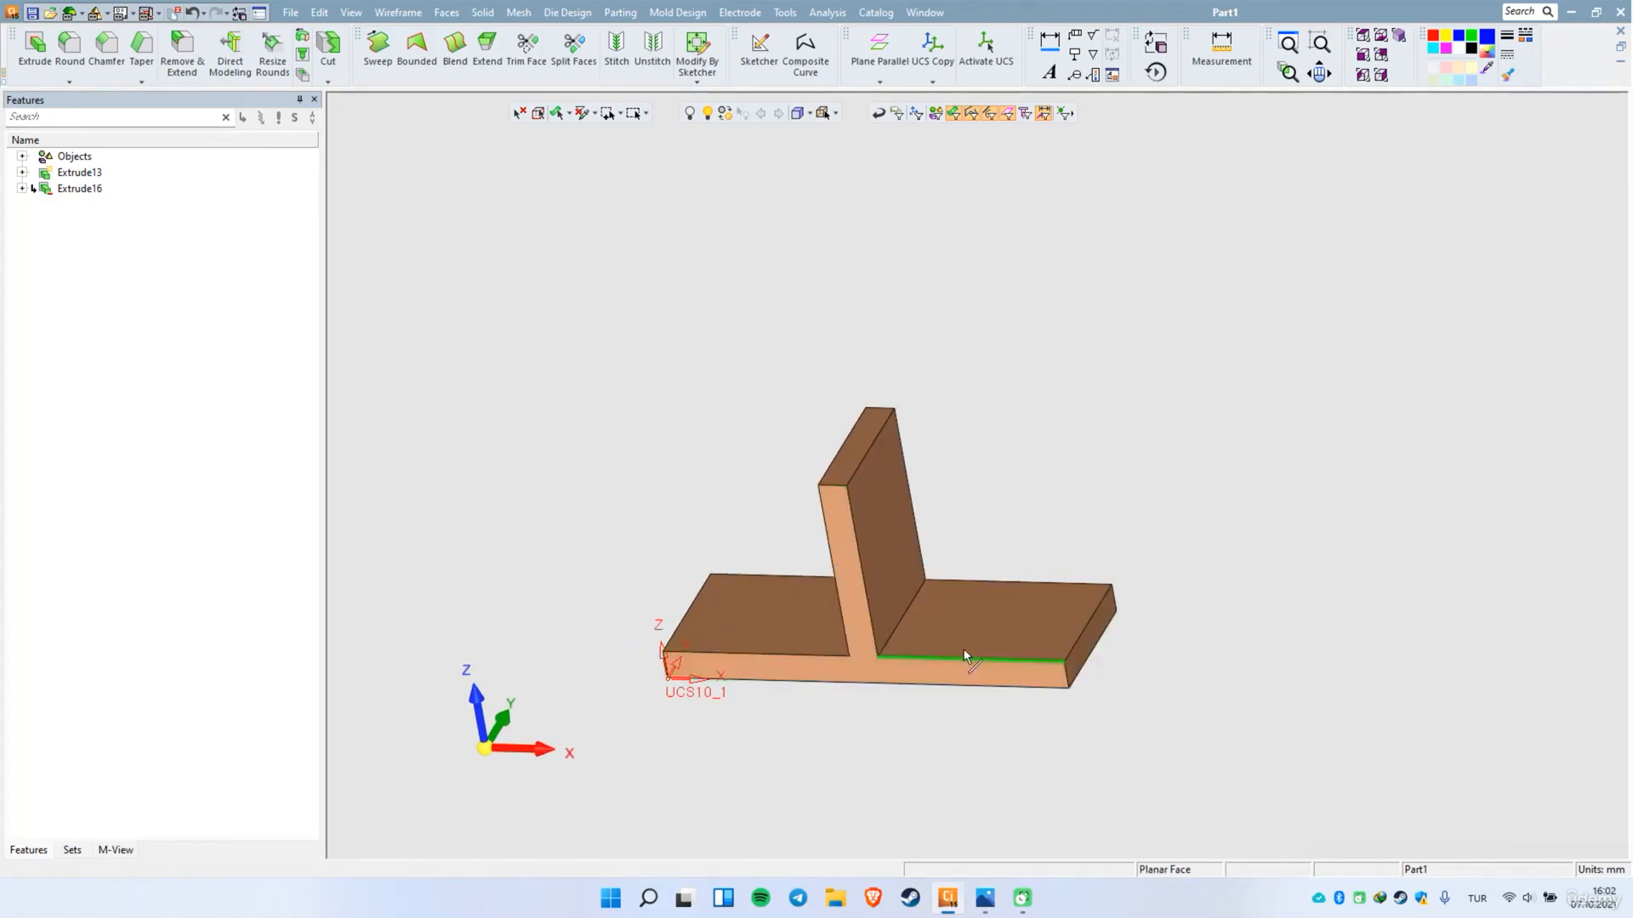
pyautogui.moveTo(999, 624); pyautogui.dragTo(1051, 625, button='middle')
pyautogui.rightClick(1060, 621)
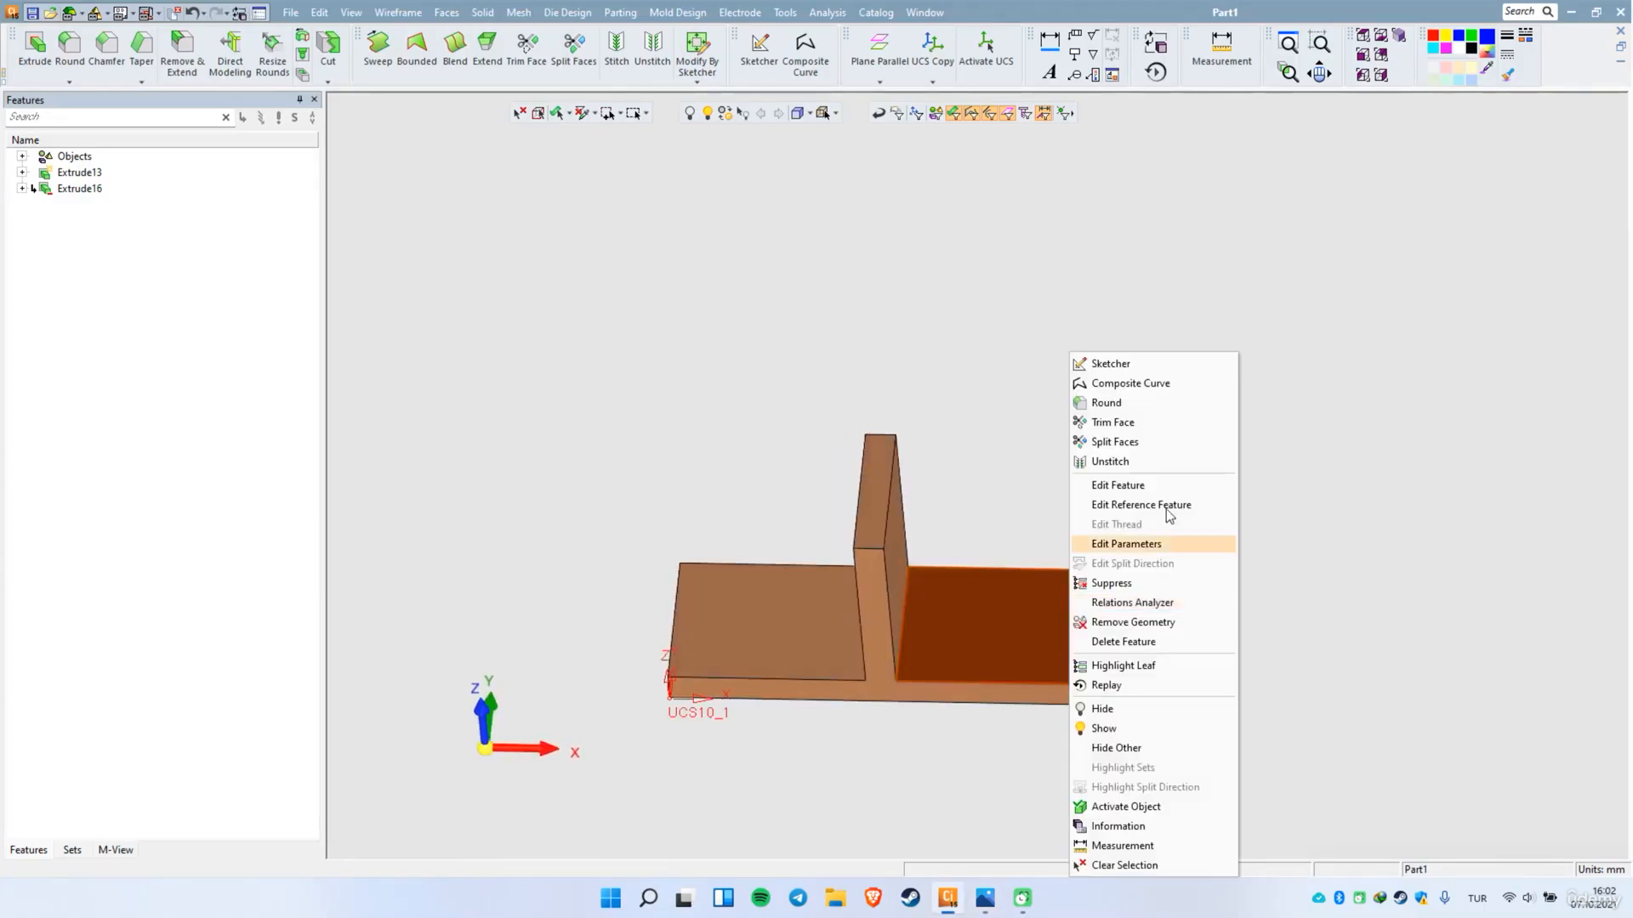
pyautogui.click(1139, 364)
# Step: Reference the face's edges and place a 25 mm radius circle touching its front, back and outer edges
pyautogui.rightClick(728, 302)
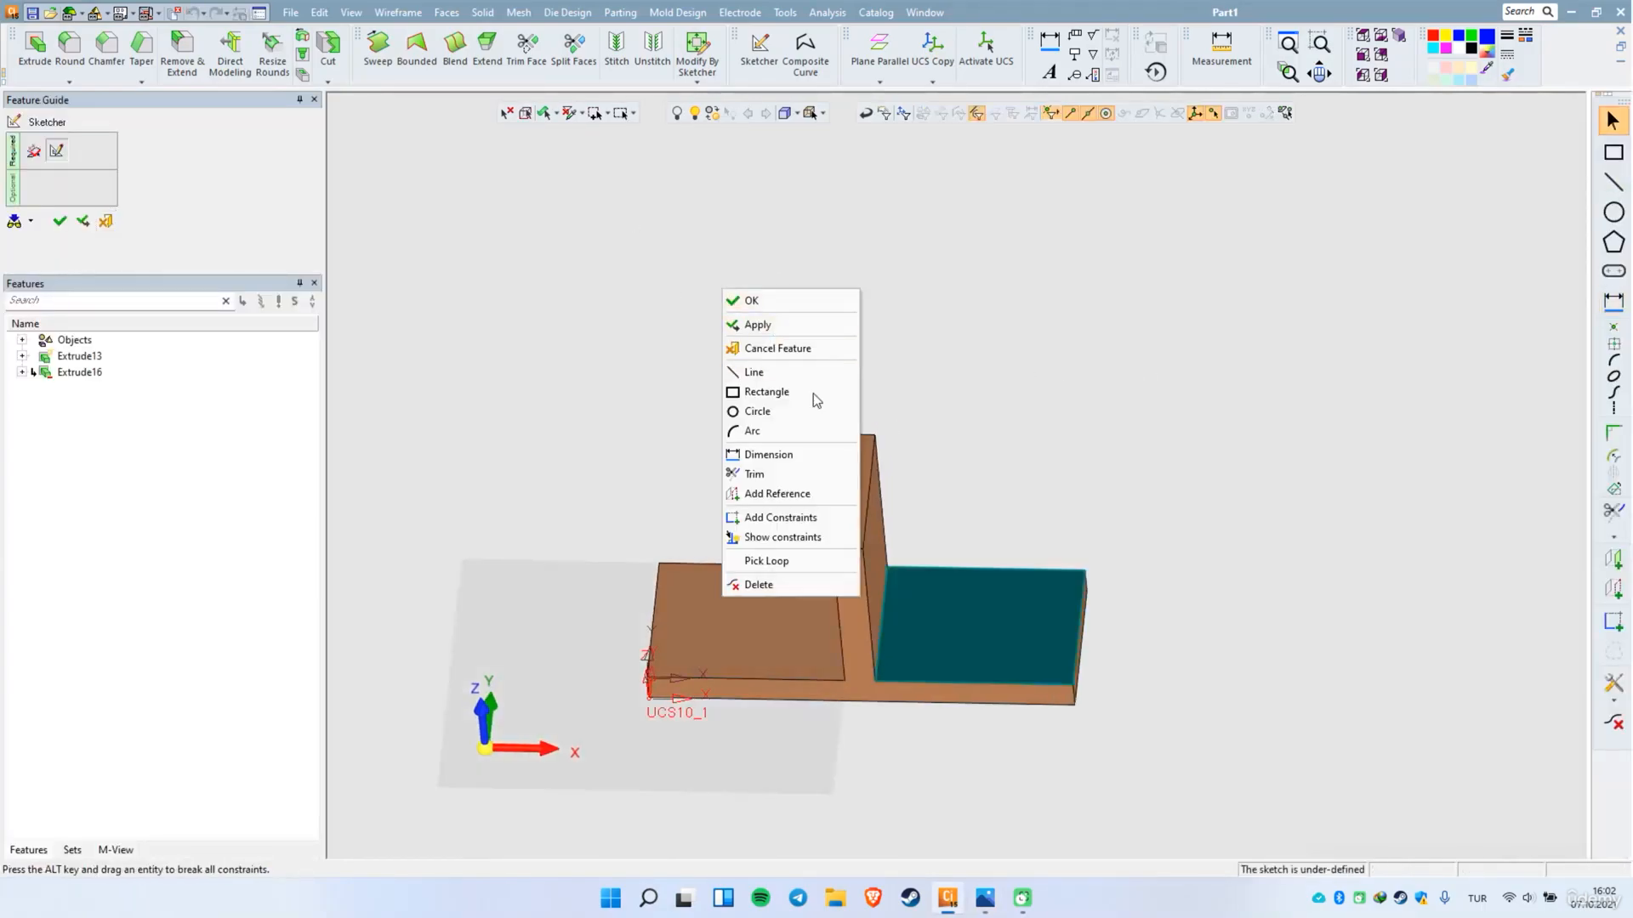
pyautogui.click(789, 413)
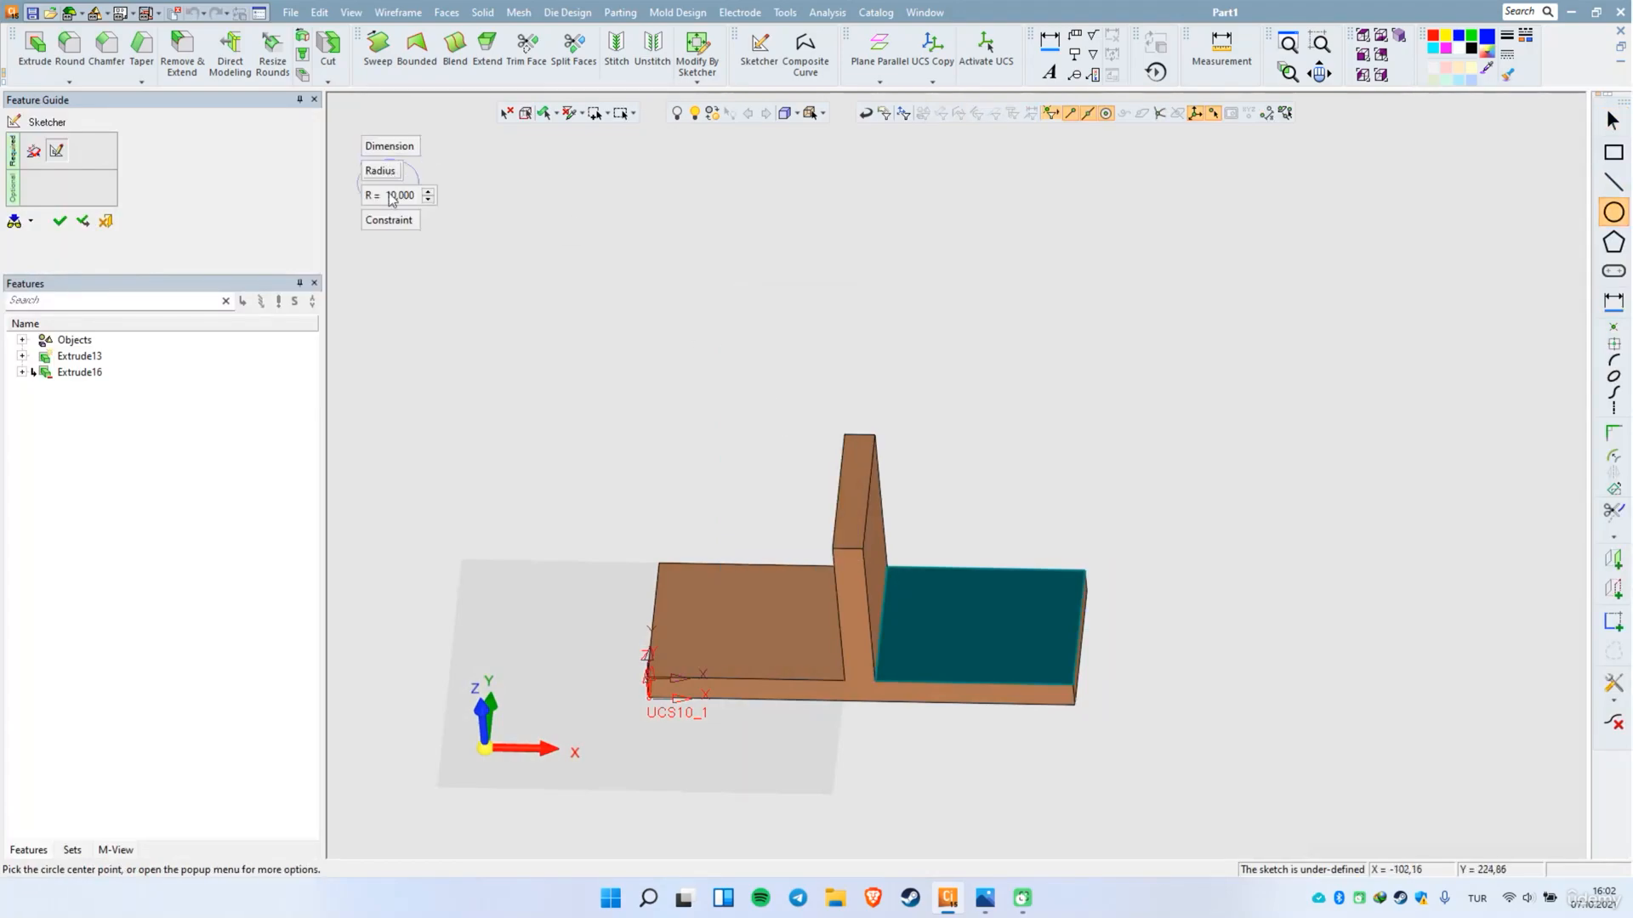
pyautogui.write('25')
pyautogui.press('Return')
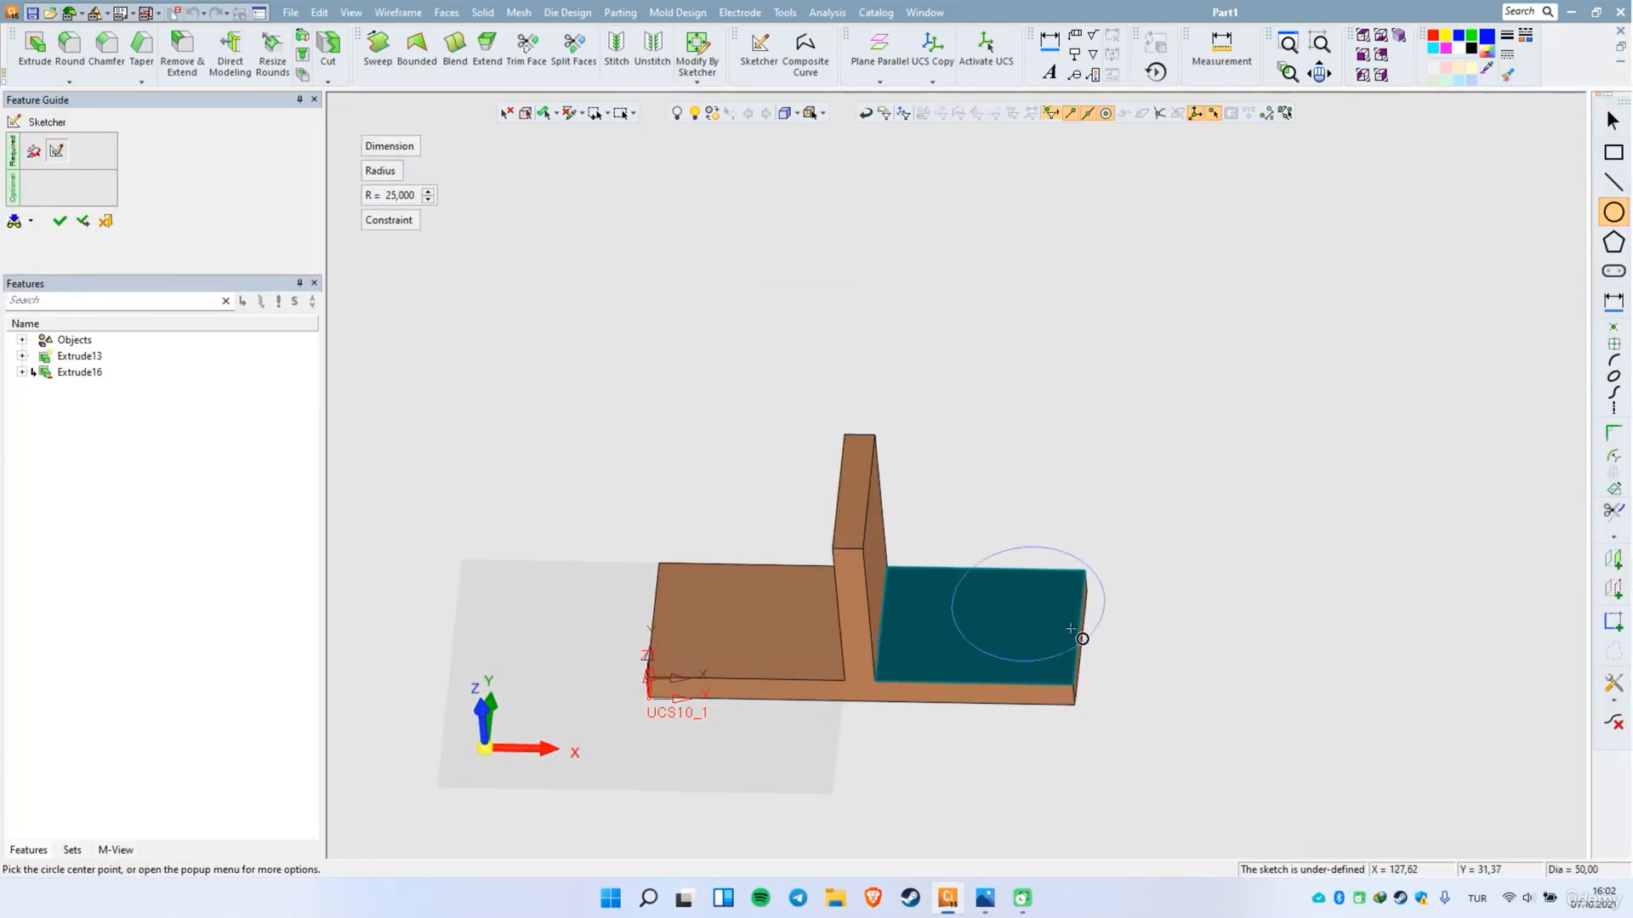
pyautogui.rightClick(1141, 491)
pyautogui.click(1178, 692)
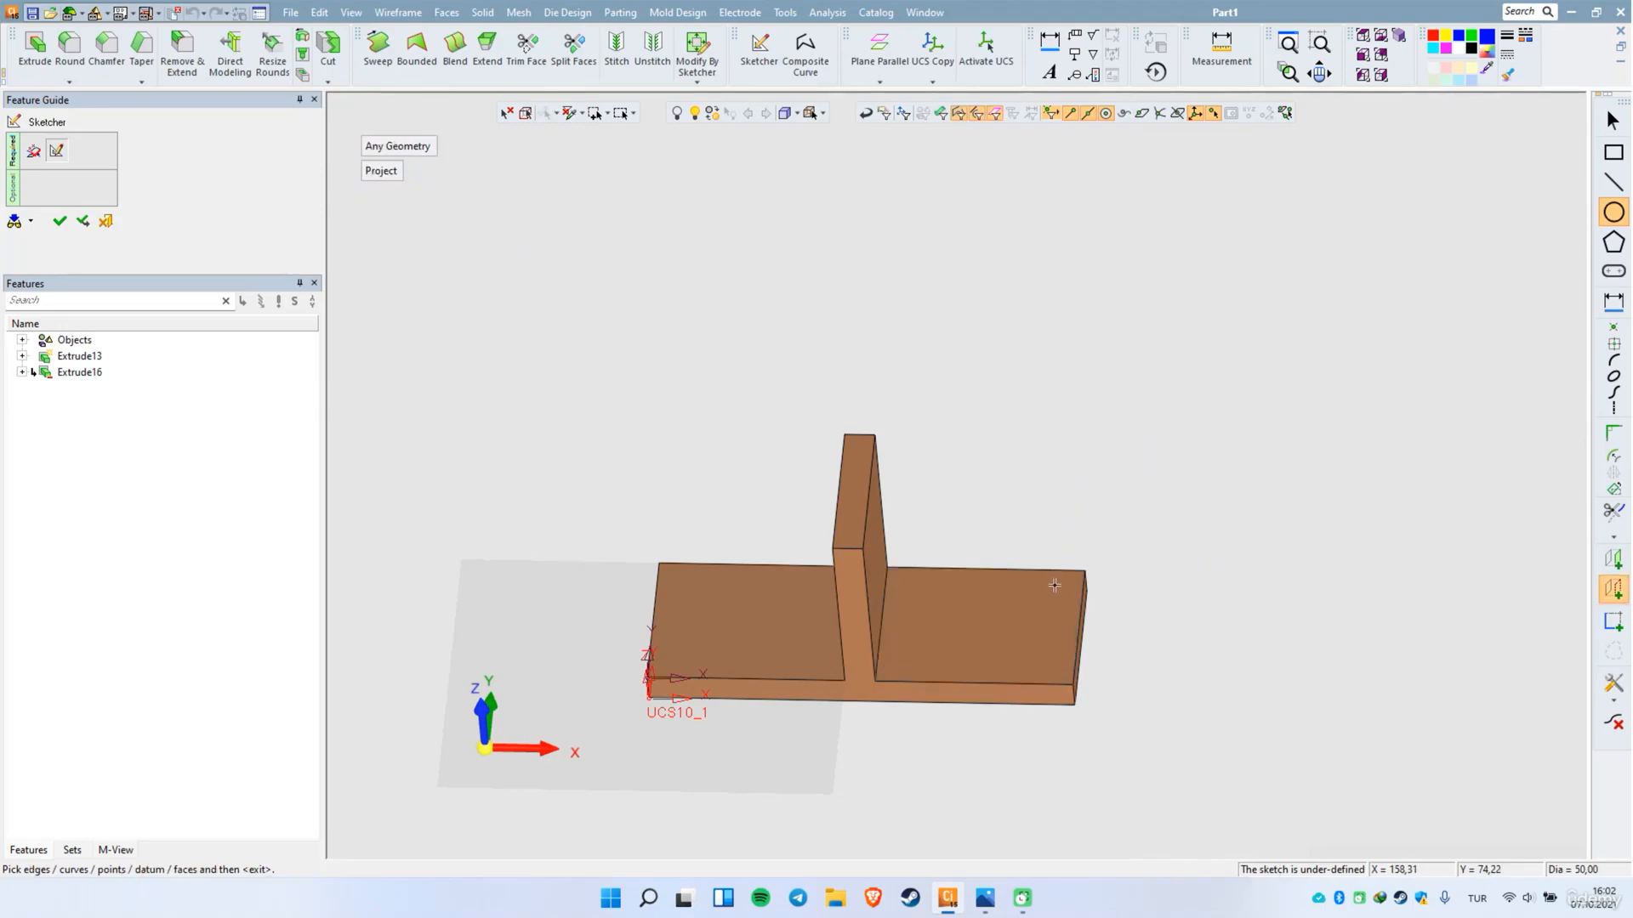
pyautogui.click(1053, 687)
pyautogui.middleClick(1191, 568)
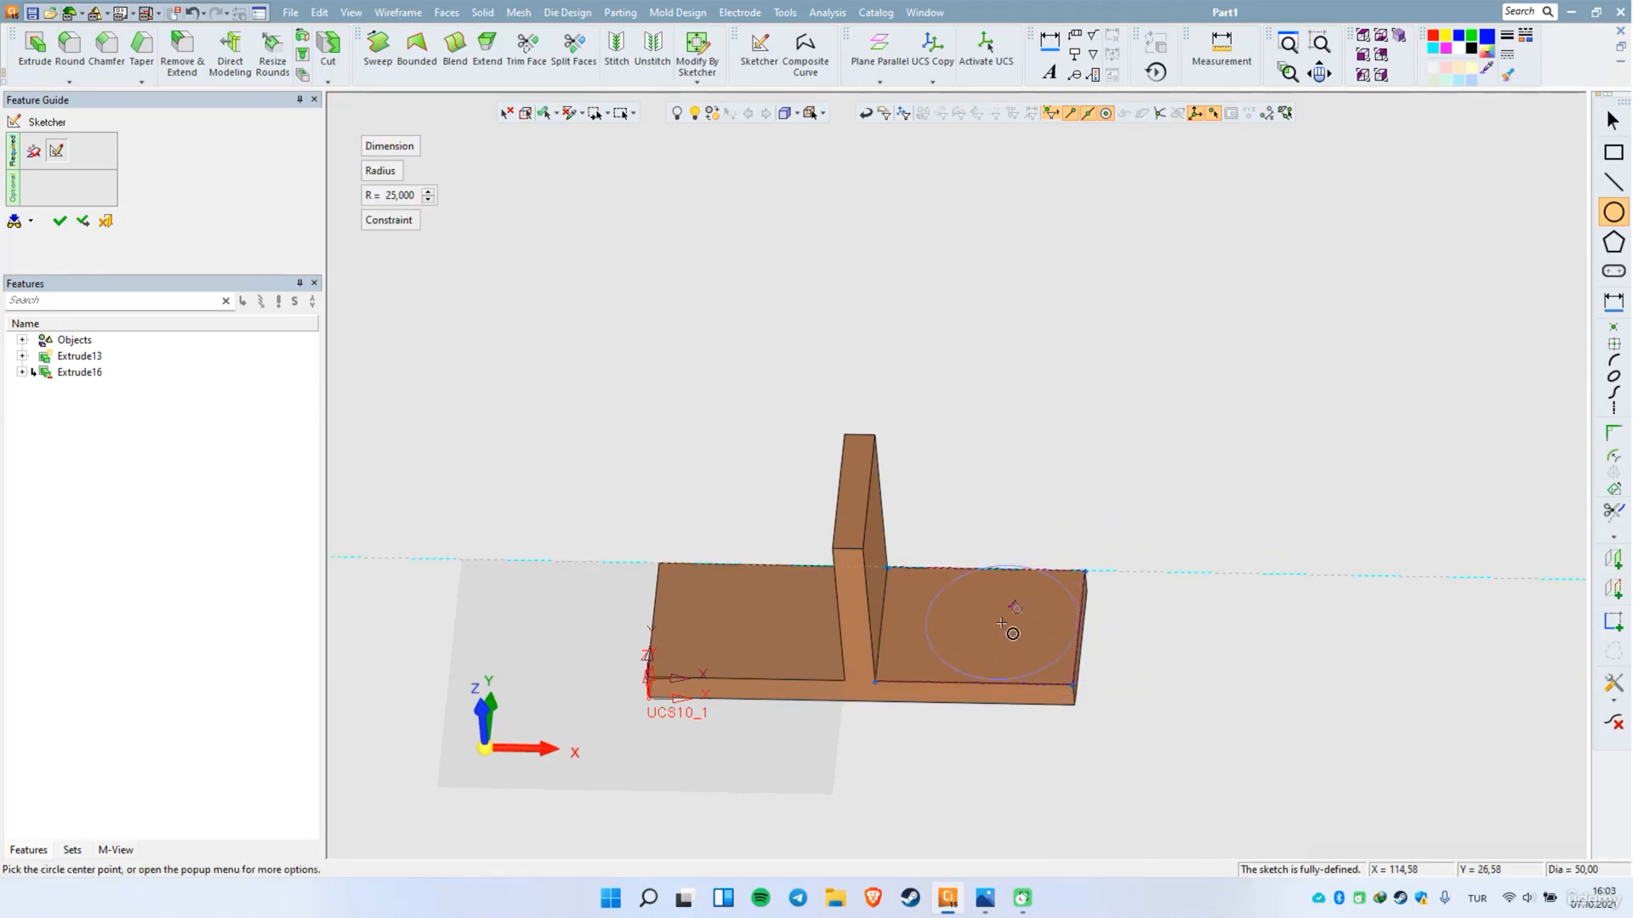
pyautogui.click(995, 626)
pyautogui.click(1077, 633)
# Step: Draw an open line contour around the base's right end, linking the circle's back and front points outside the base
pyautogui.moveTo(1214, 620); pyautogui.dragTo(1185, 686, button='middle')
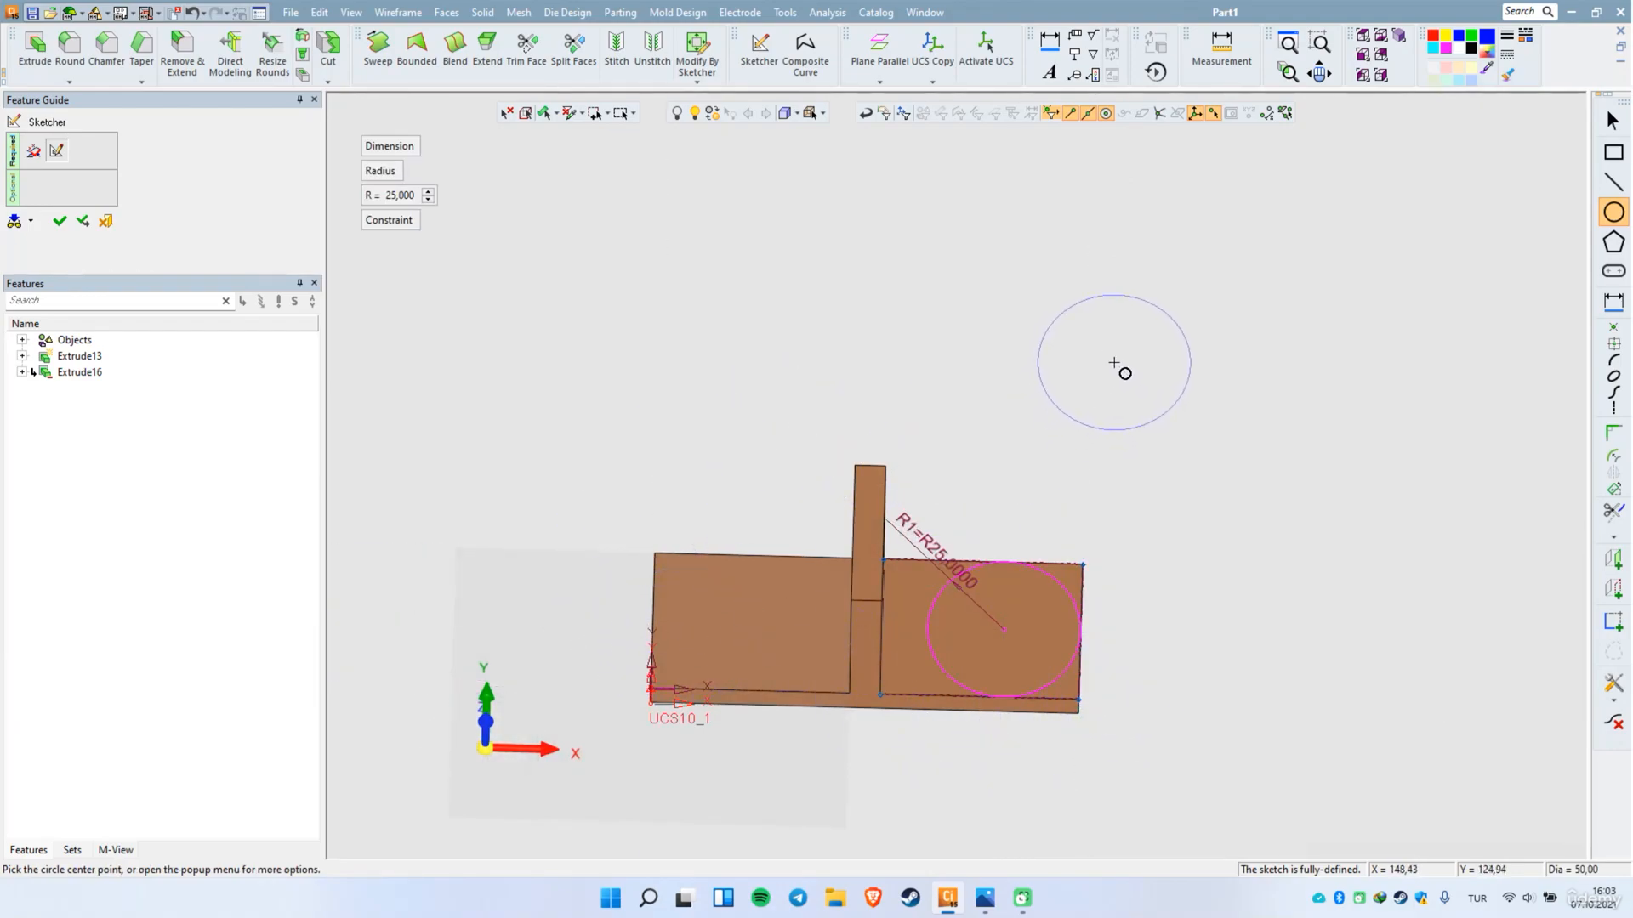
pyautogui.rightClick(1116, 354)
pyautogui.click(1143, 438)
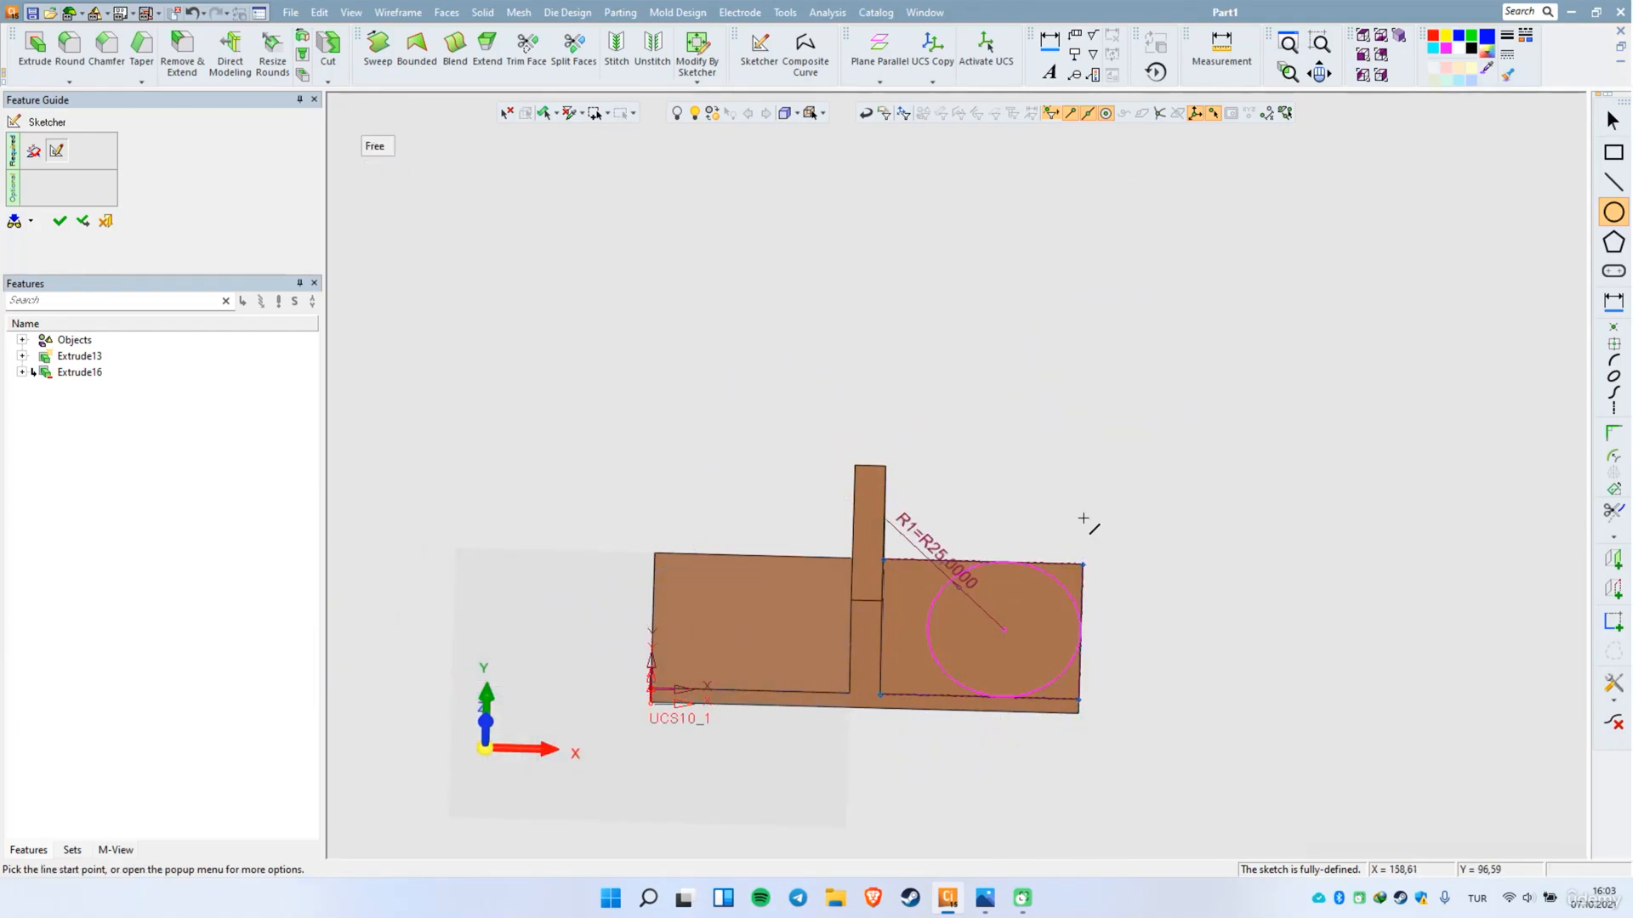
pyautogui.click(1006, 562)
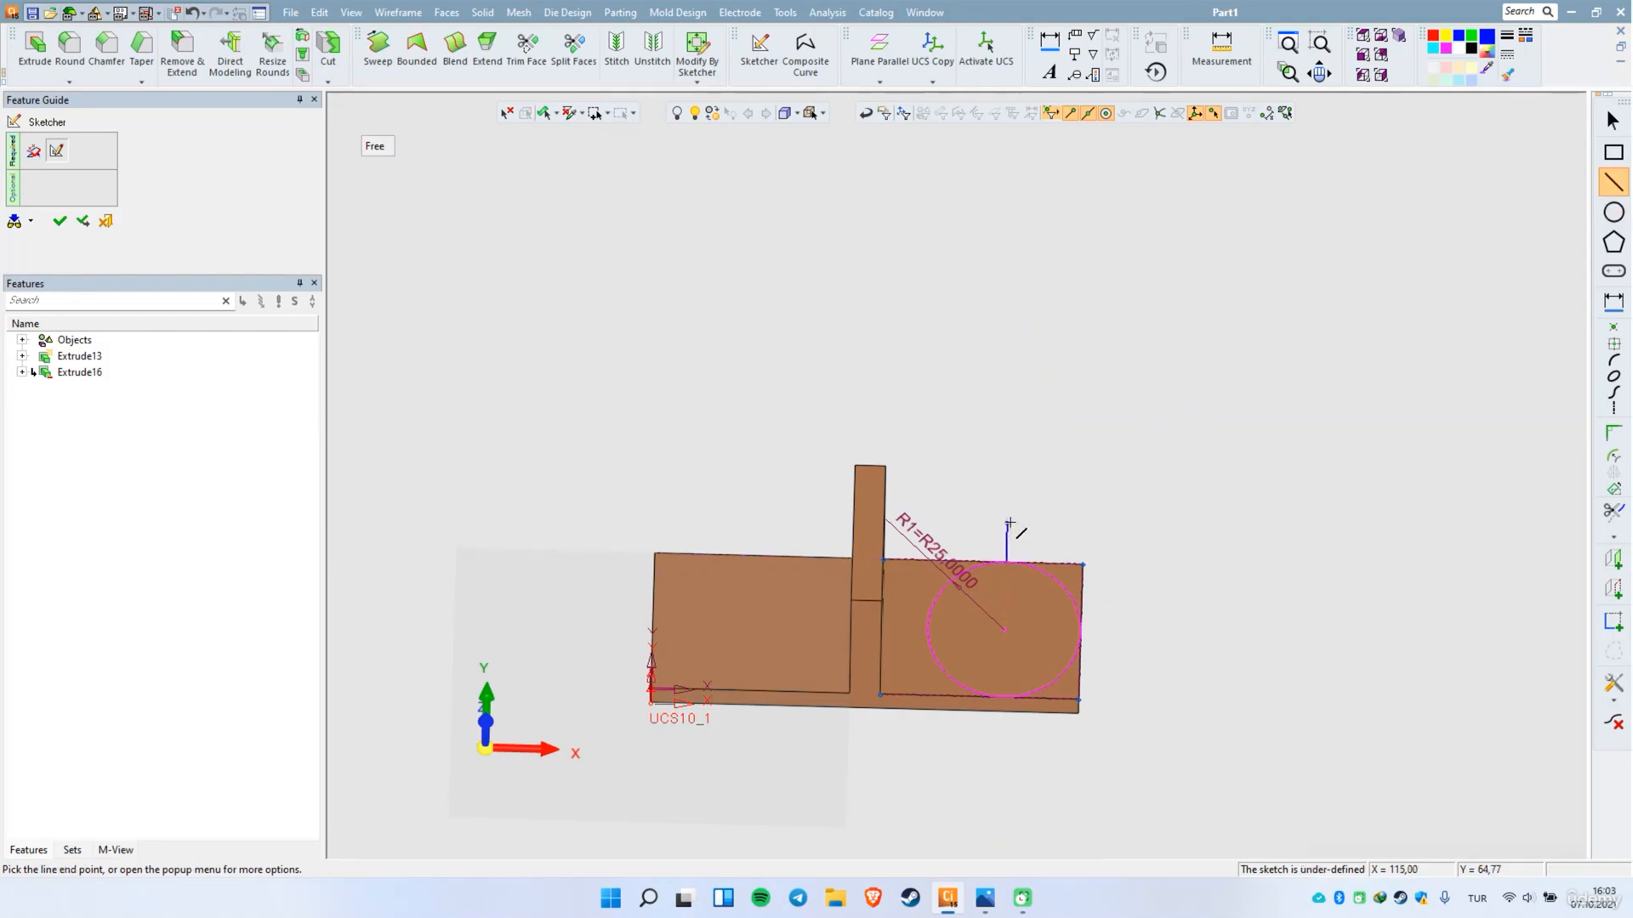
pyautogui.click(1138, 525)
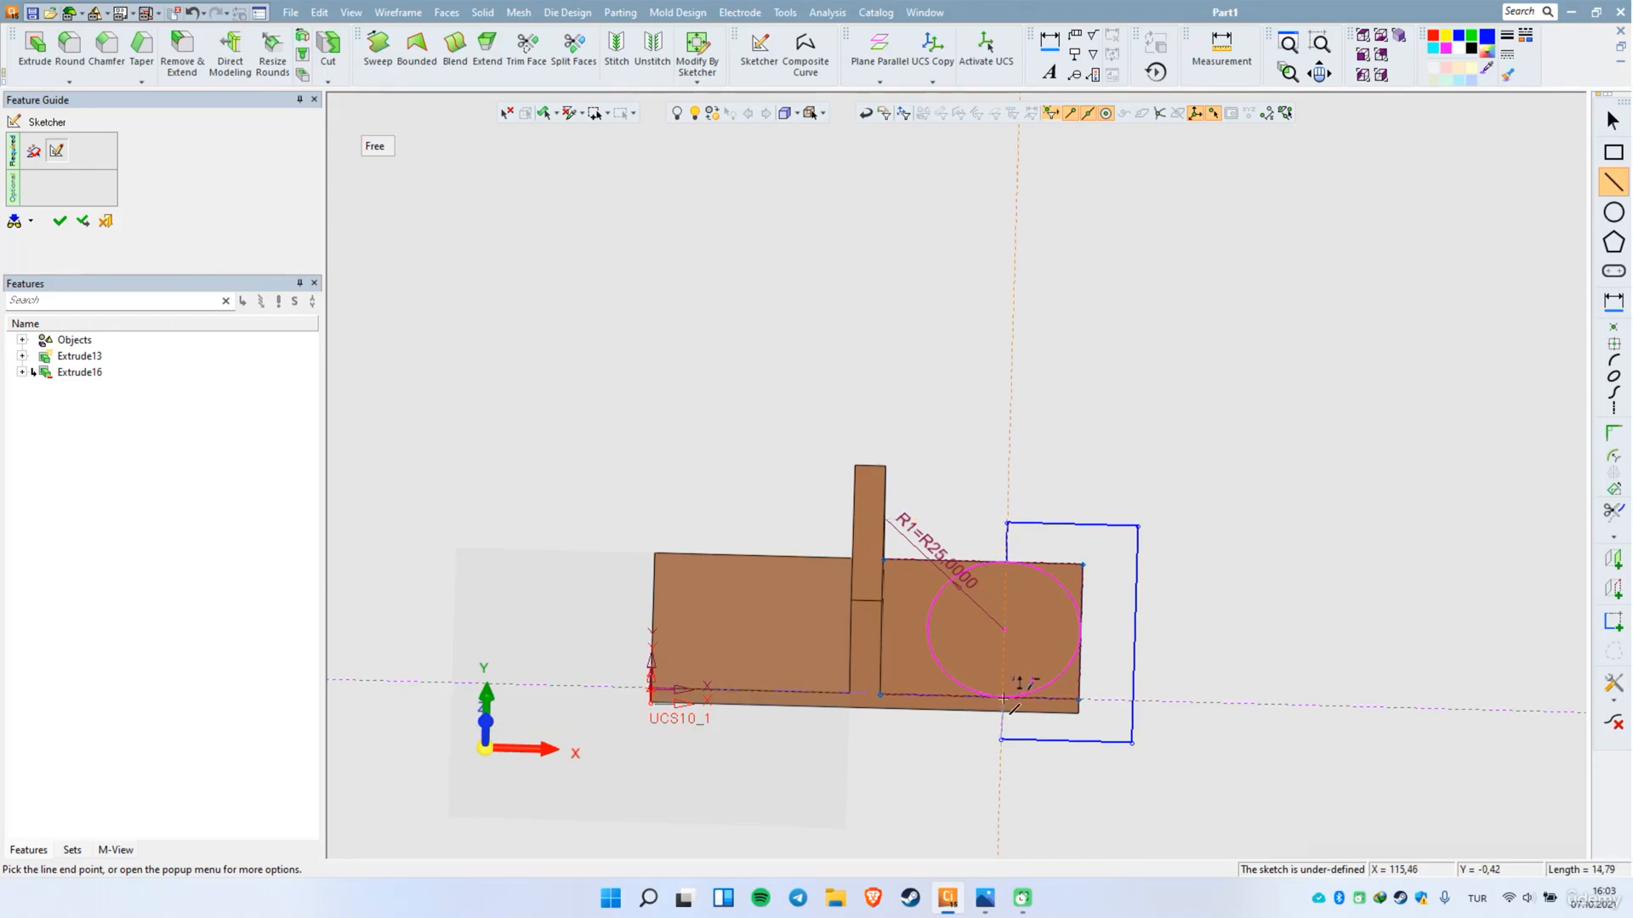
# Step: Trim away the circle's inner half facing the central wall
pyautogui.rightClick(1201, 443)
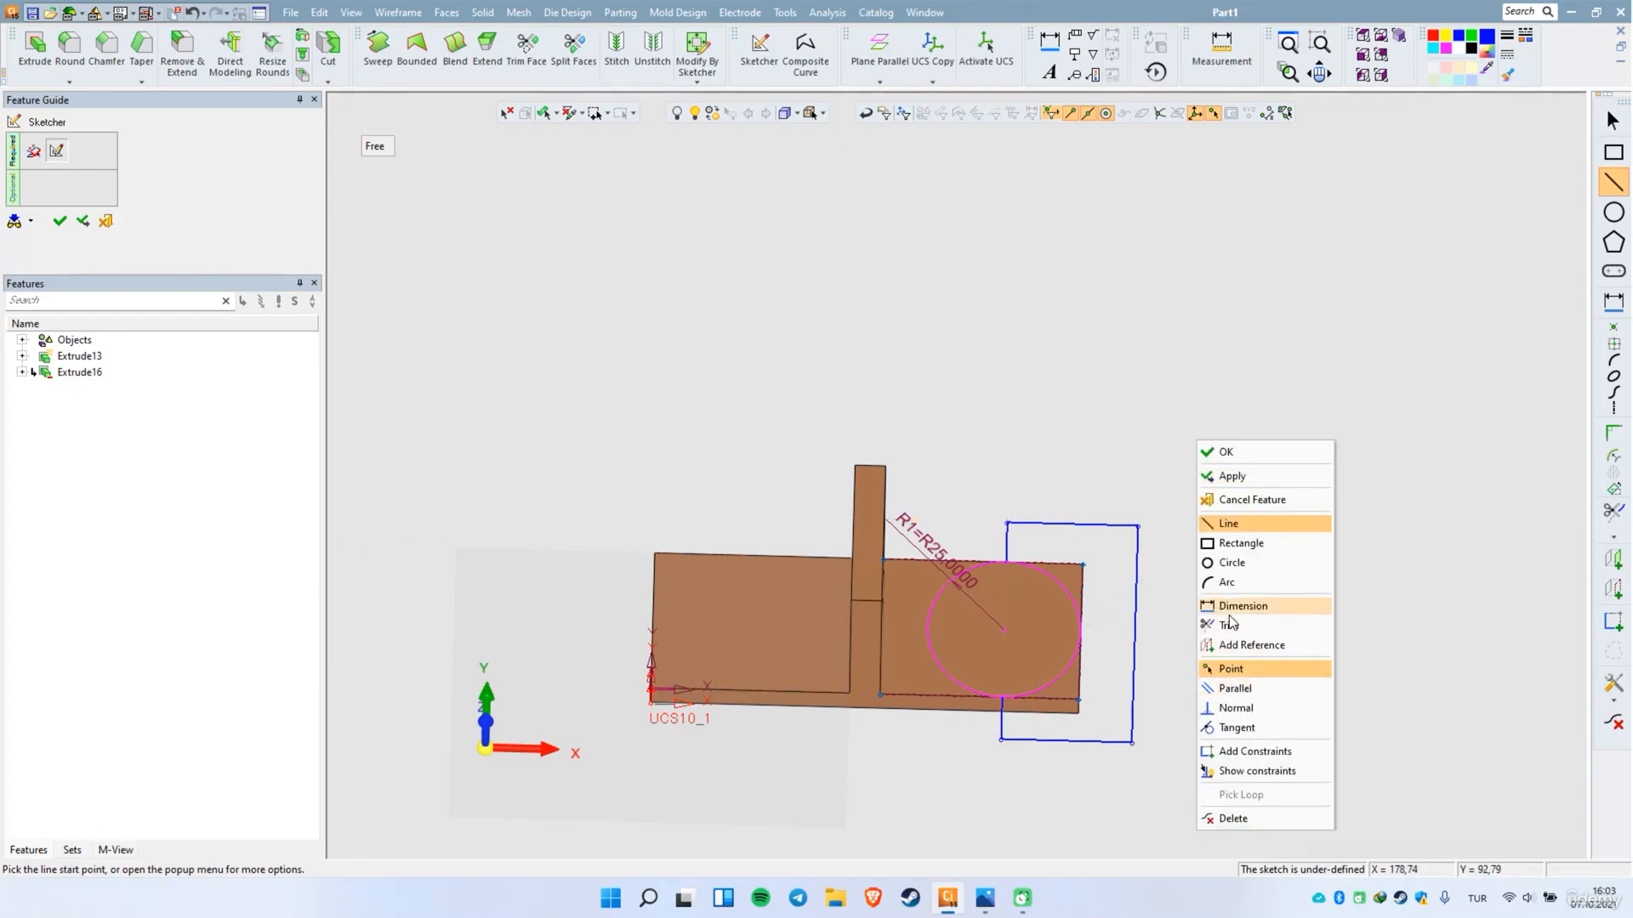
pyautogui.click(1258, 614)
pyautogui.click(933, 658)
# Step: Finish the sketch and extrude the contour in Remove mode to round the base's right end
pyautogui.middleClick(1067, 414)
pyautogui.rightClick(1062, 411)
pyautogui.click(1104, 427)
pyautogui.rightClick(1097, 393)
pyautogui.click(1126, 406)
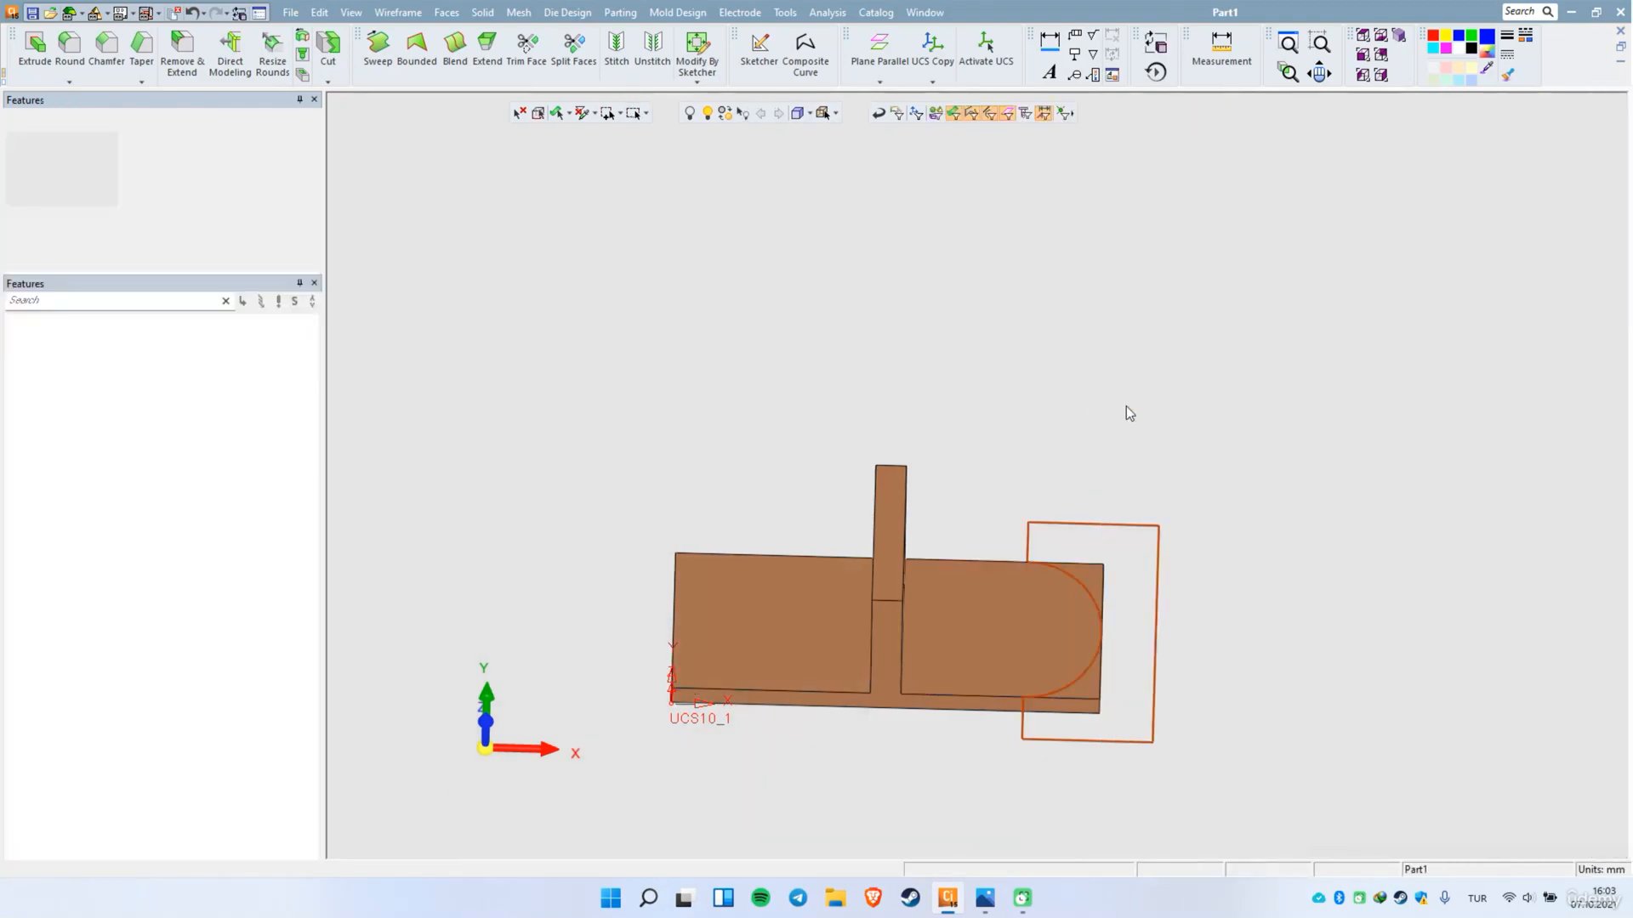
pyautogui.click(1131, 338)
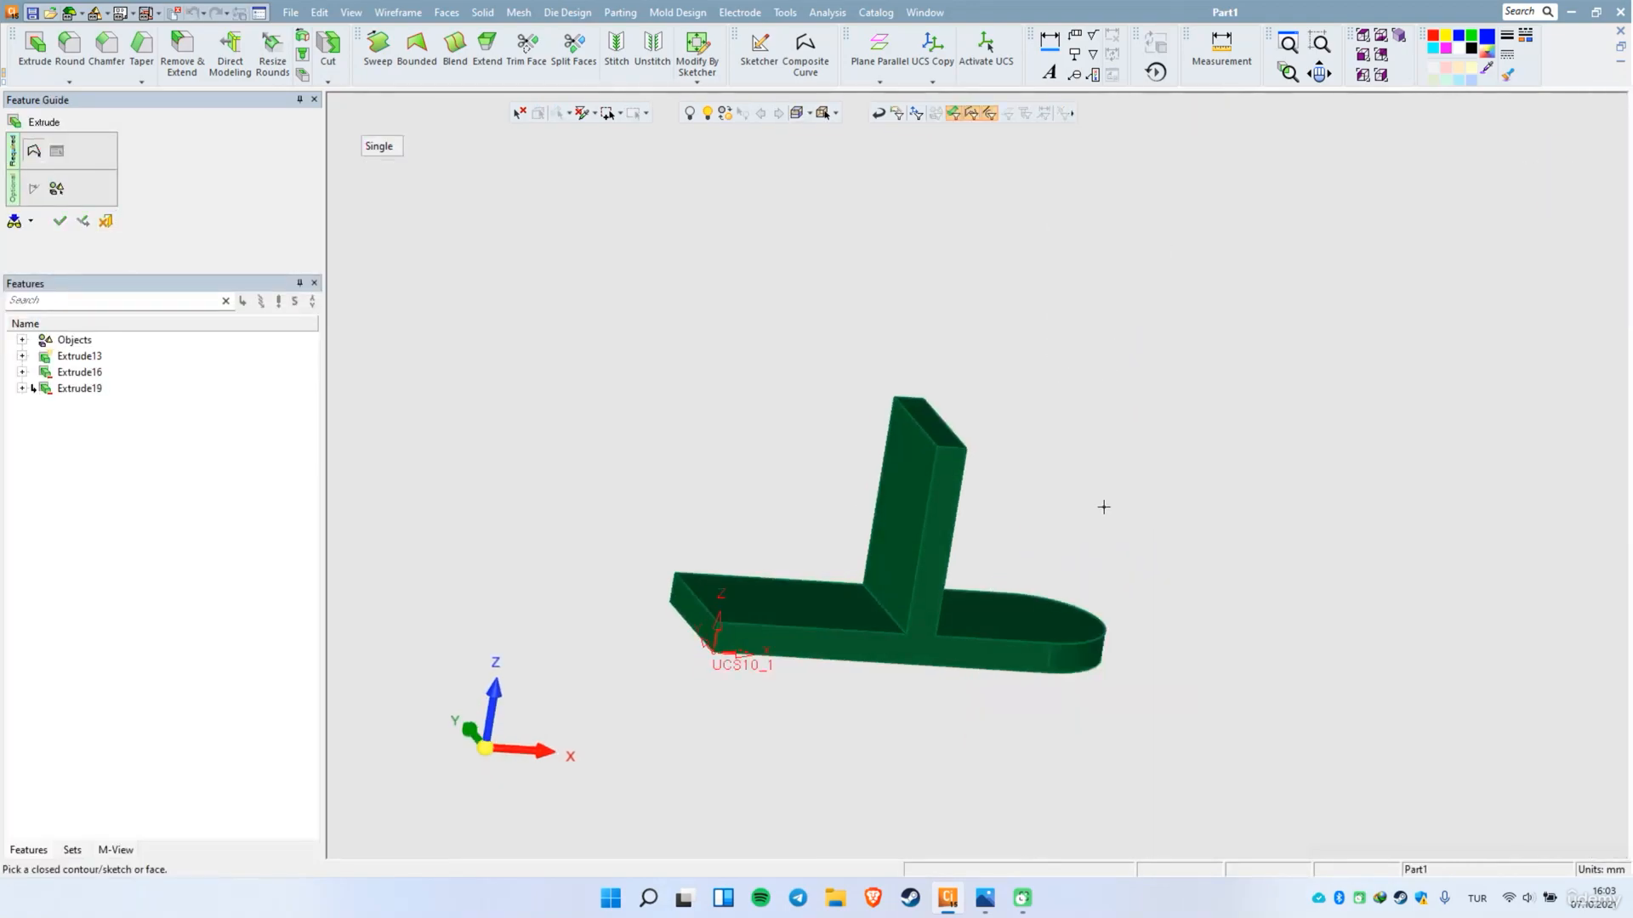
# Step: Start a sketch on the base's upper face to the left of the central wall
pyautogui.click(700, 627)
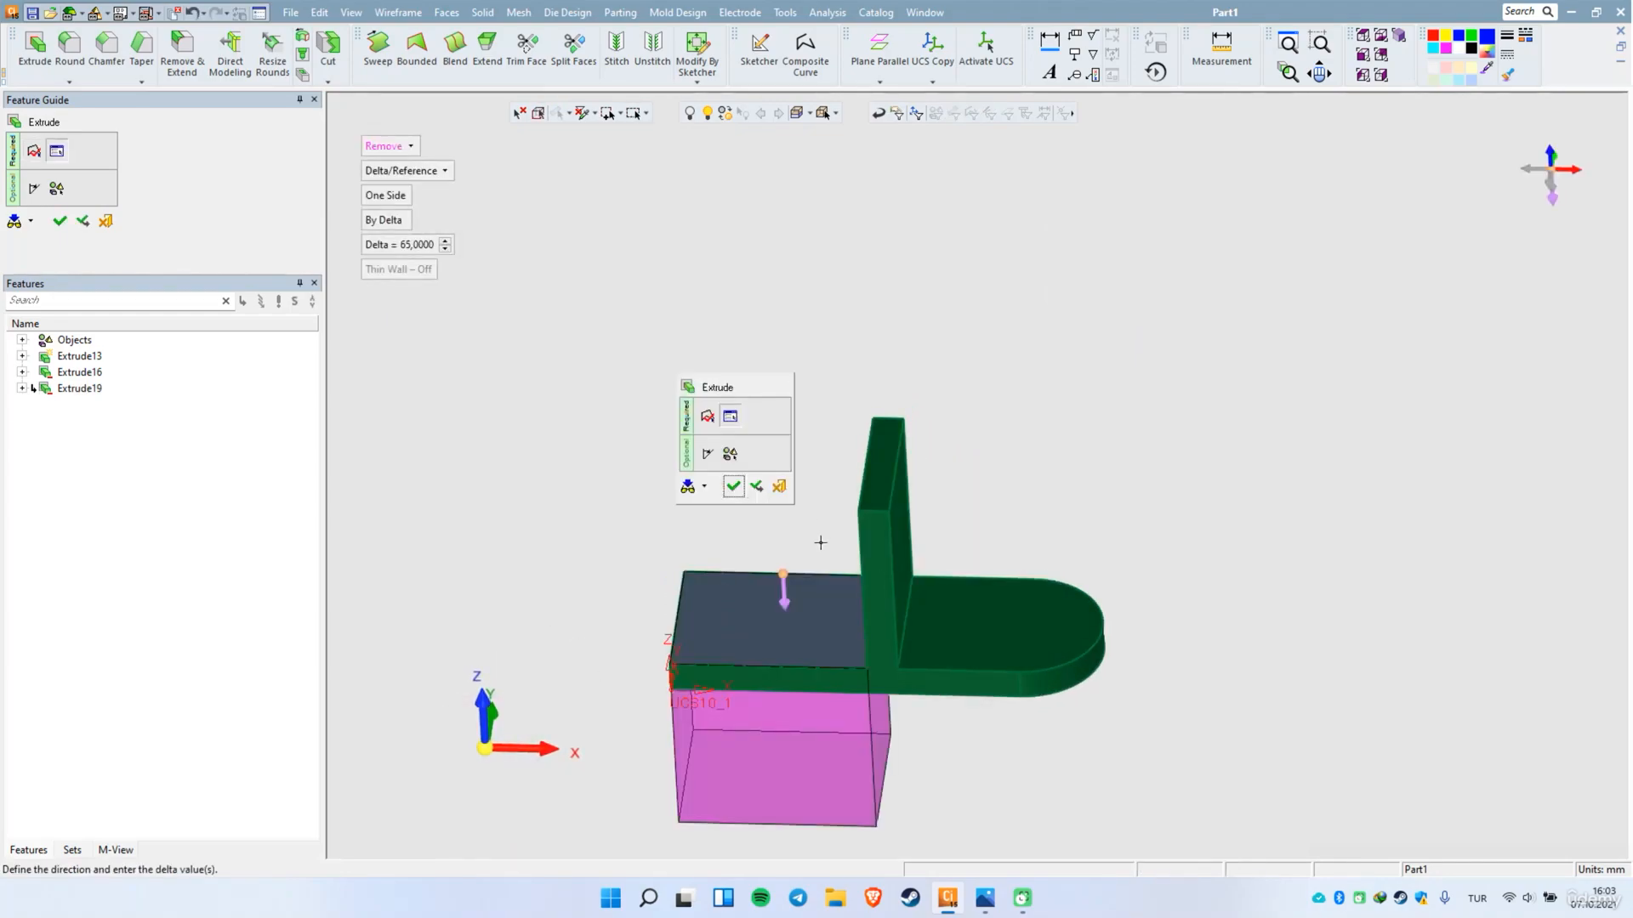
pyautogui.click(778, 488)
pyautogui.rightClick(747, 605)
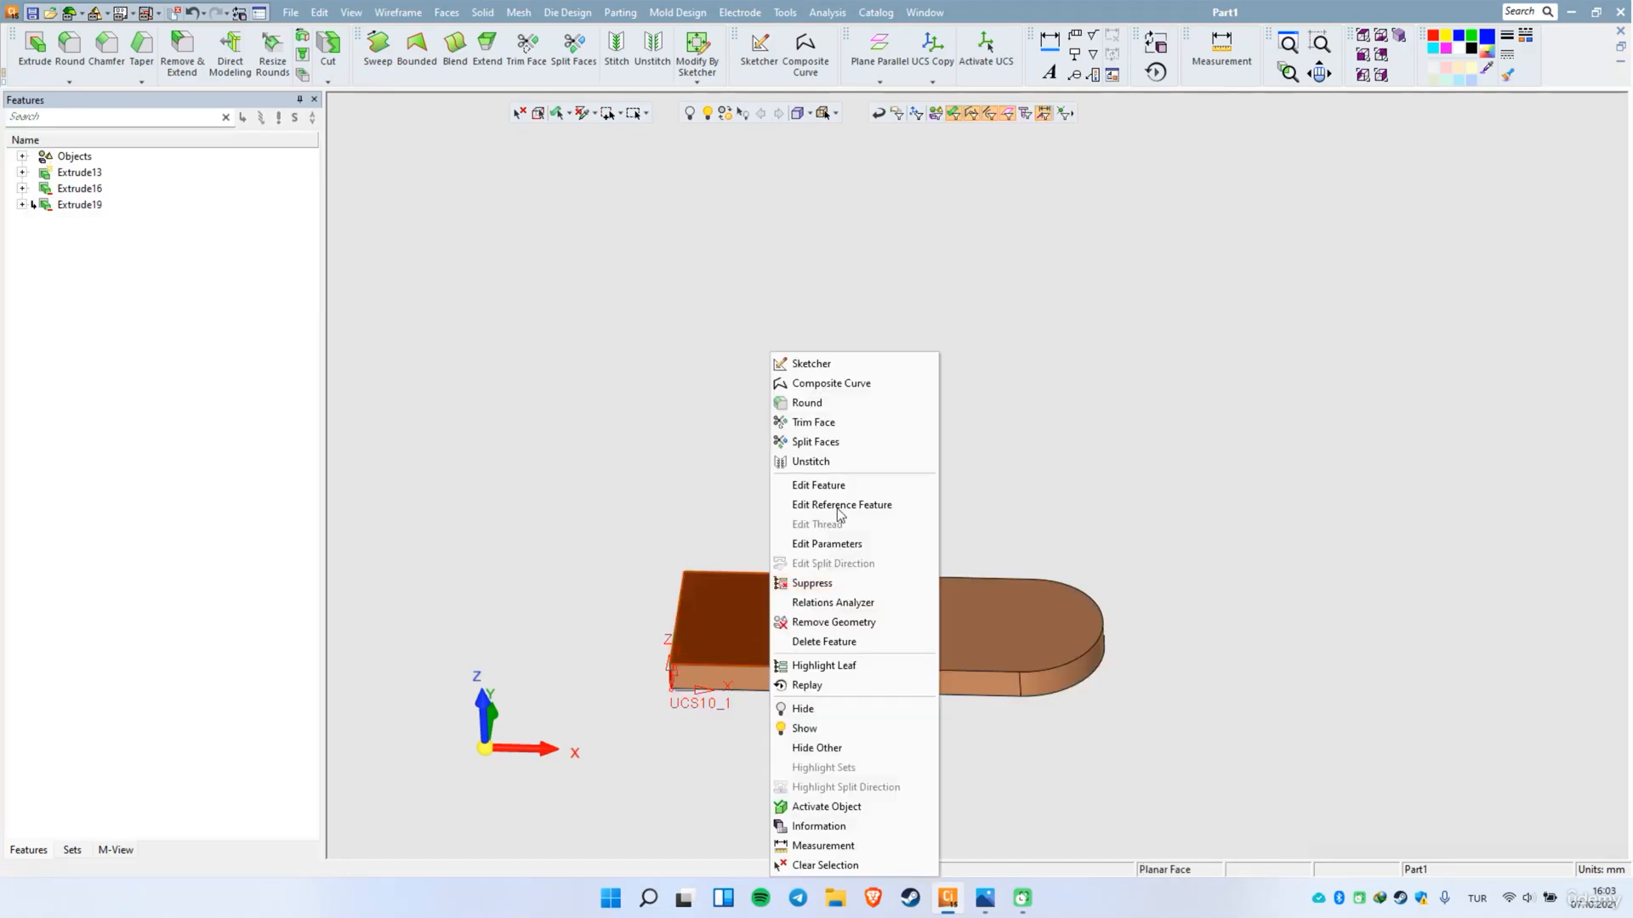
pyautogui.click(845, 363)
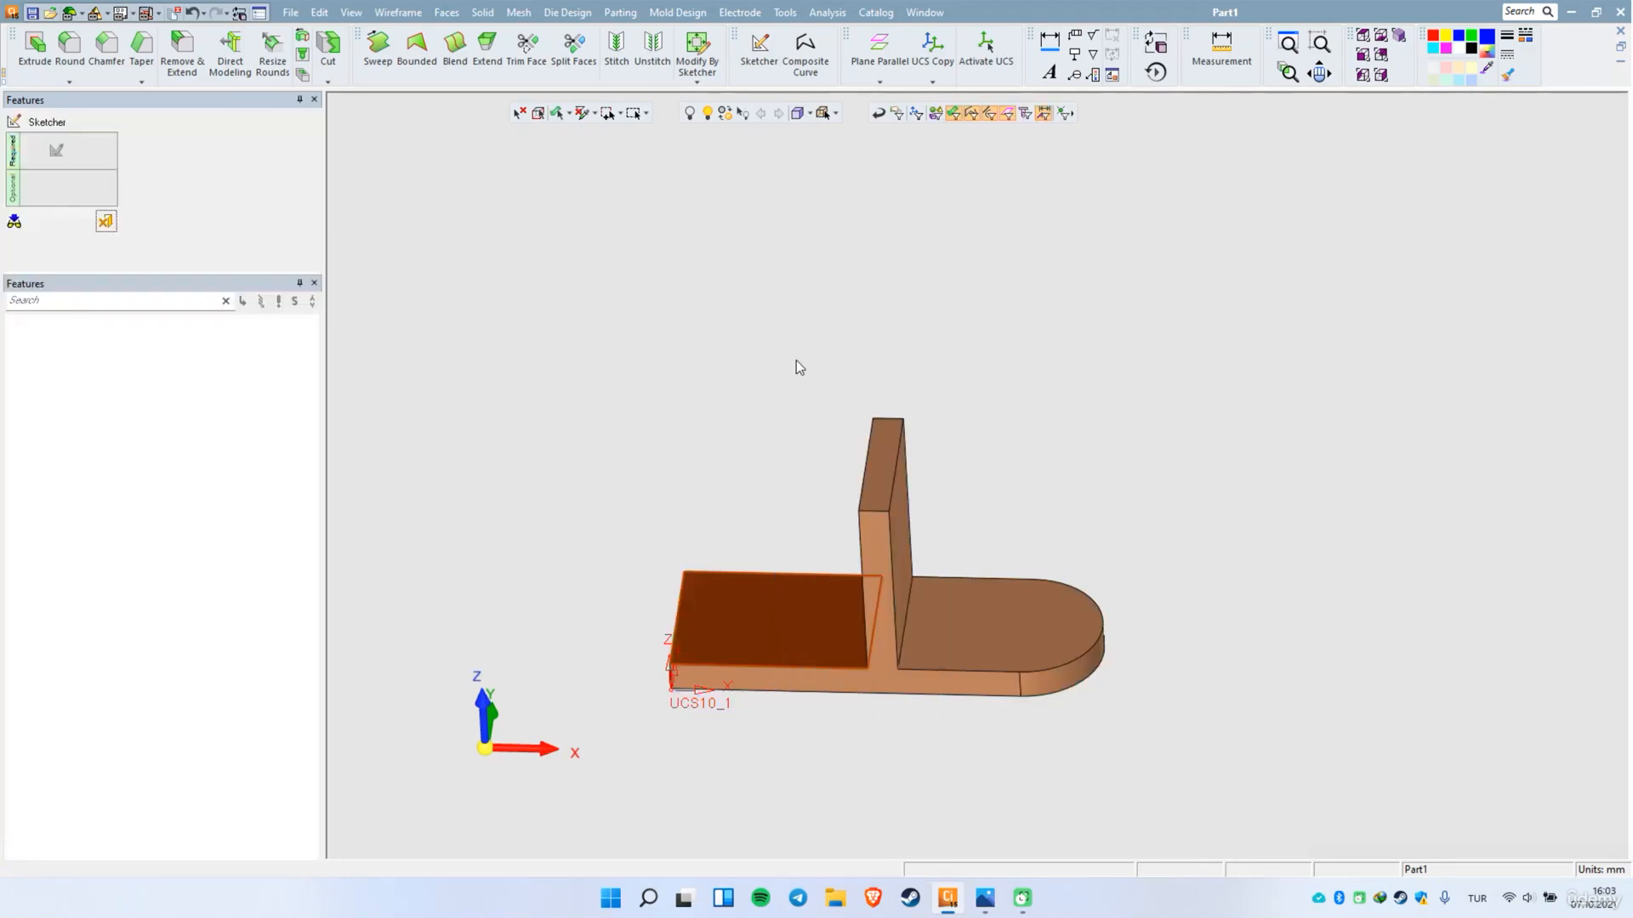
# Step: Add the left upper face's outer, back and front edges as sketch references
pyautogui.rightClick(671, 464)
pyautogui.click(723, 672)
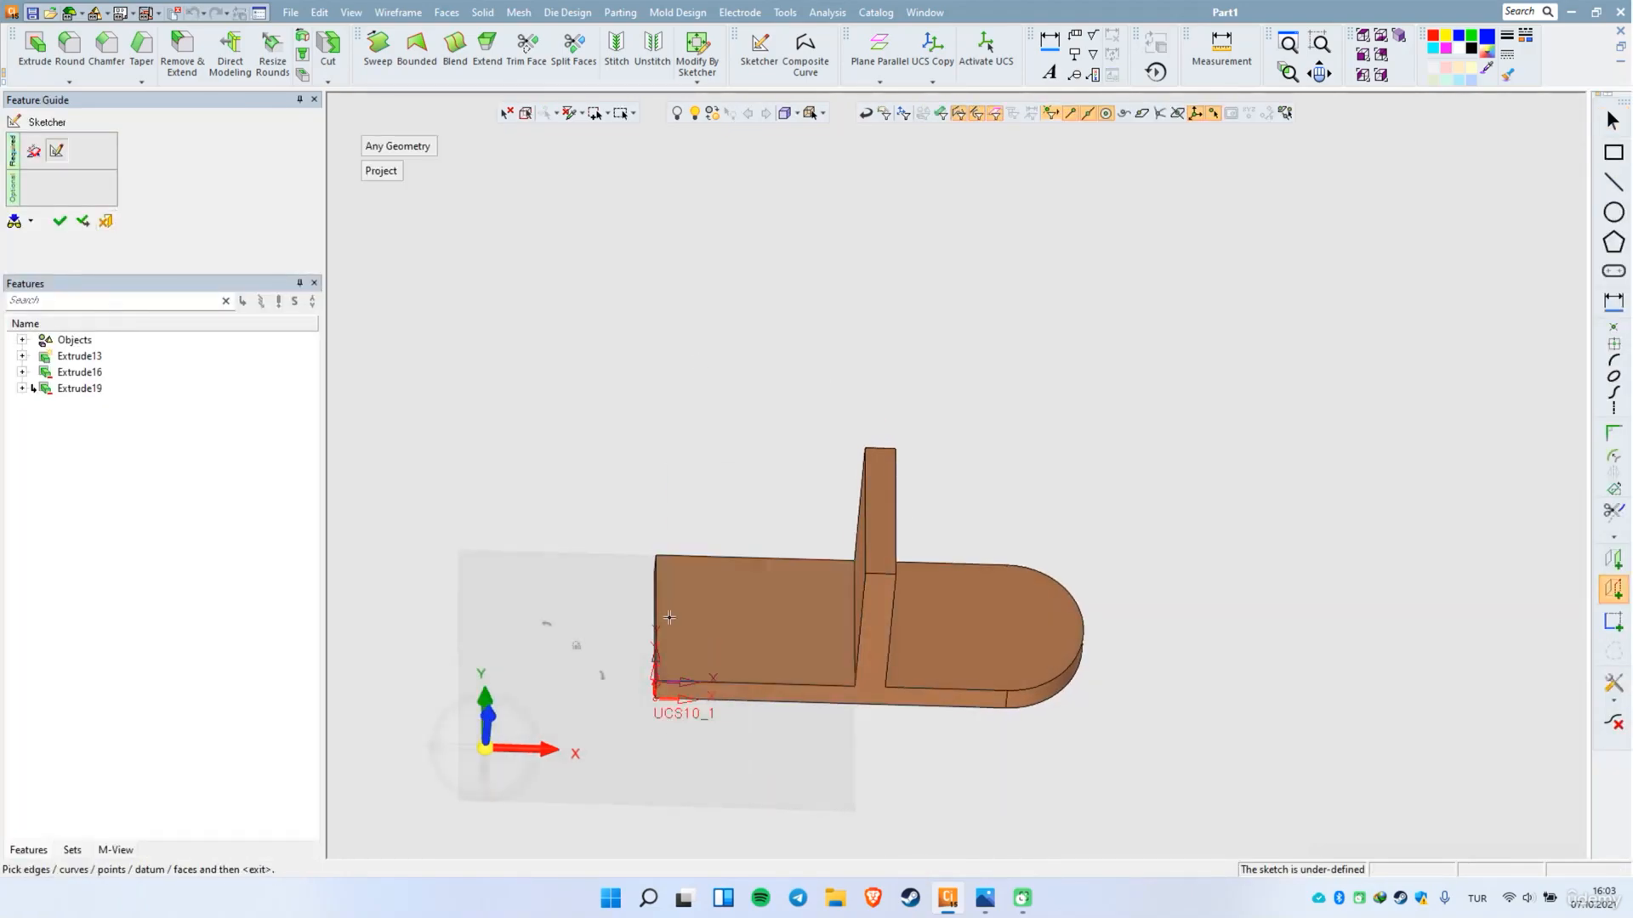
pyautogui.click(658, 607)
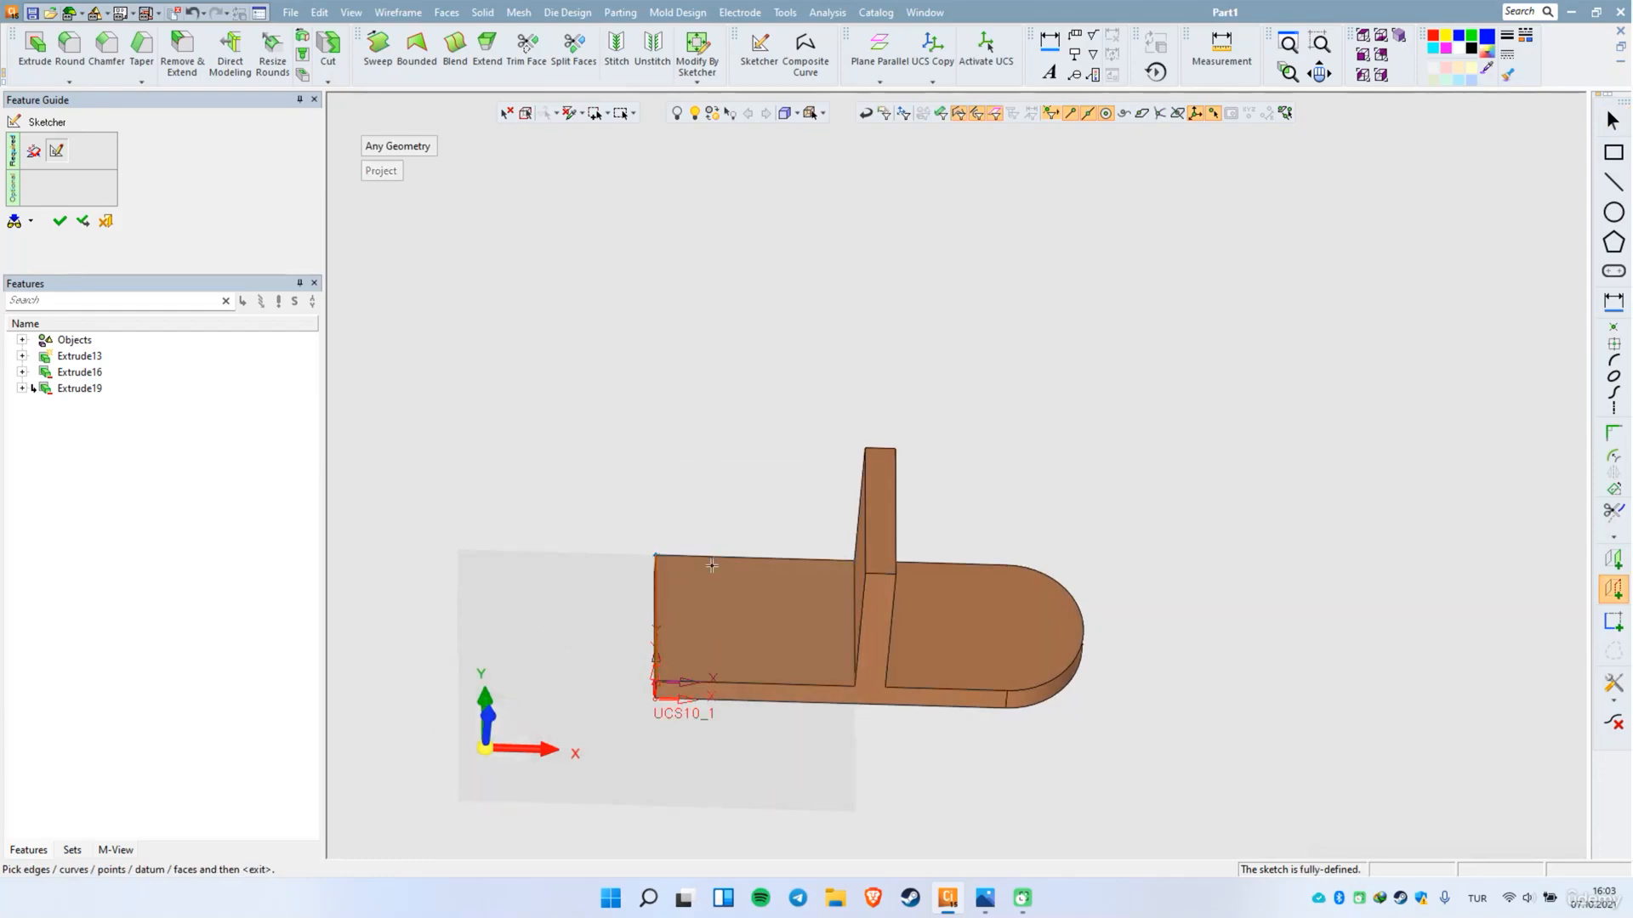
pyautogui.click(737, 684)
pyautogui.middleClick(737, 515)
# Step: Place a 25 mm radius circle touching the left face's outer, back and front edges
pyautogui.rightClick(721, 433)
pyautogui.click(768, 555)
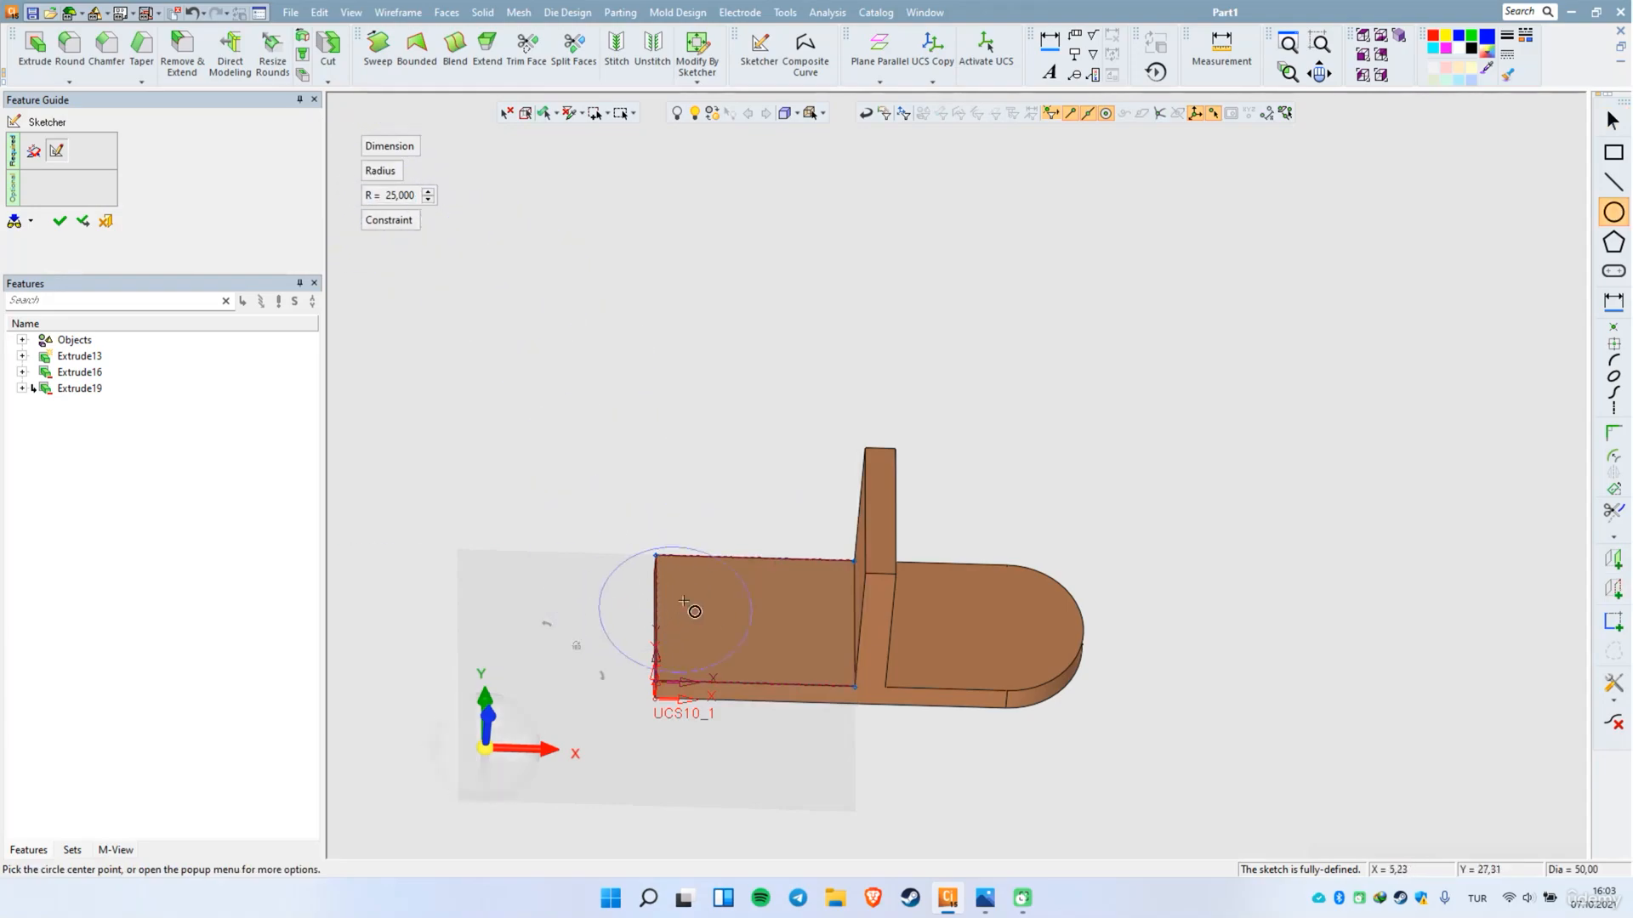
pyautogui.click(802, 623)
pyautogui.click(658, 613)
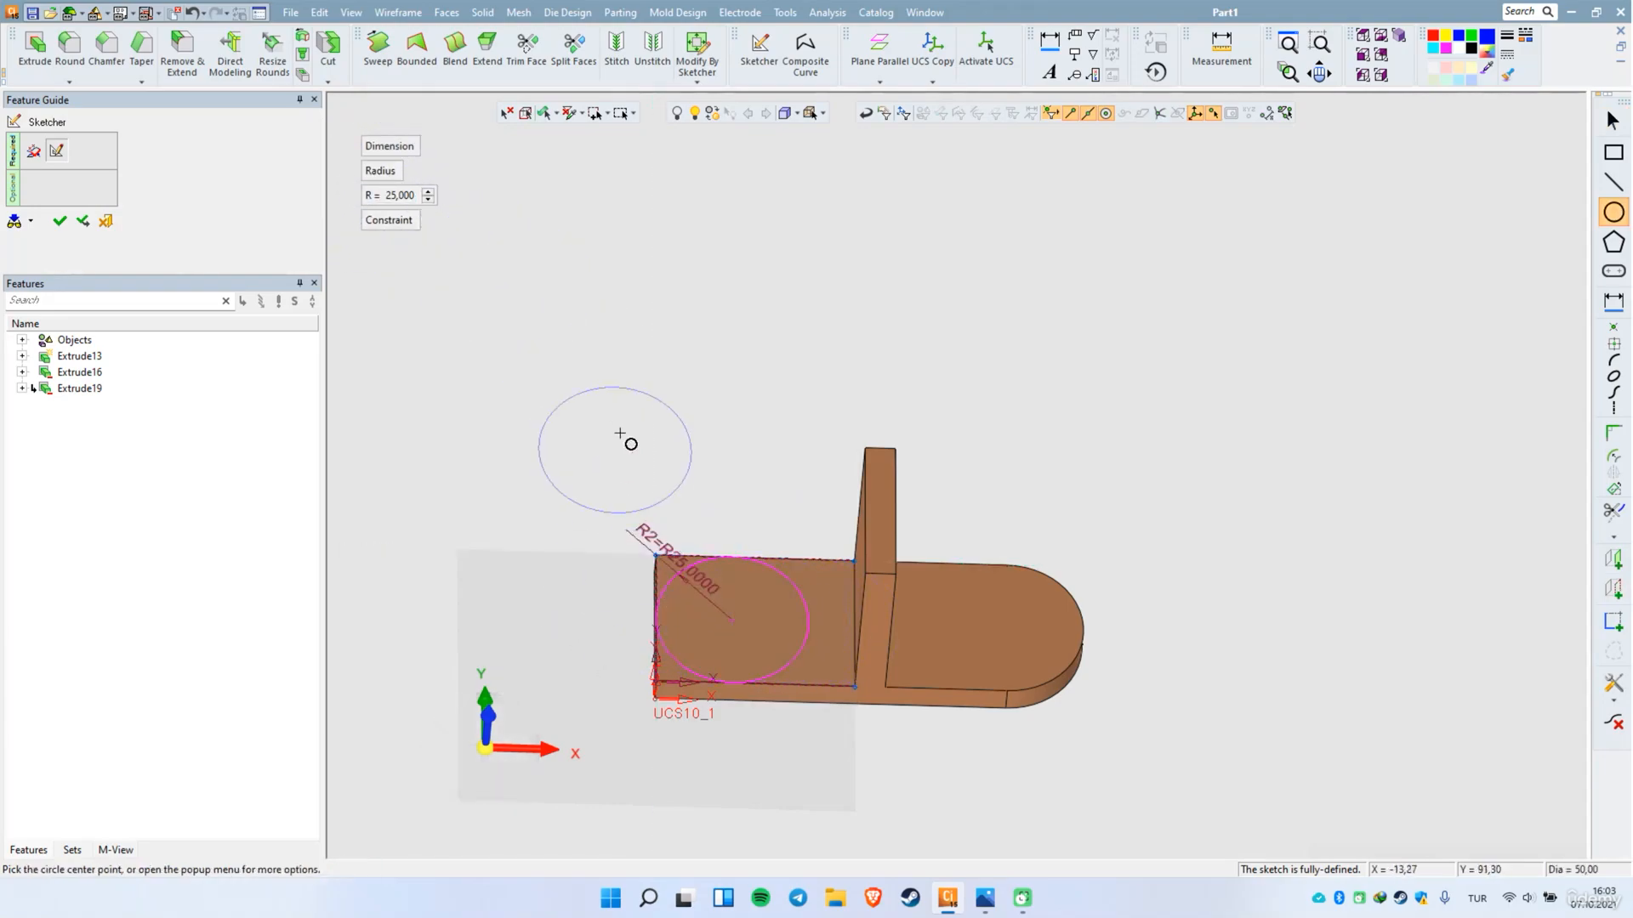
pyautogui.middleClick(611, 383)
# Step: Draw an open line contour around the base's left end, linking the circle's back and front points outside the base
pyautogui.rightClick(599, 350)
pyautogui.click(631, 433)
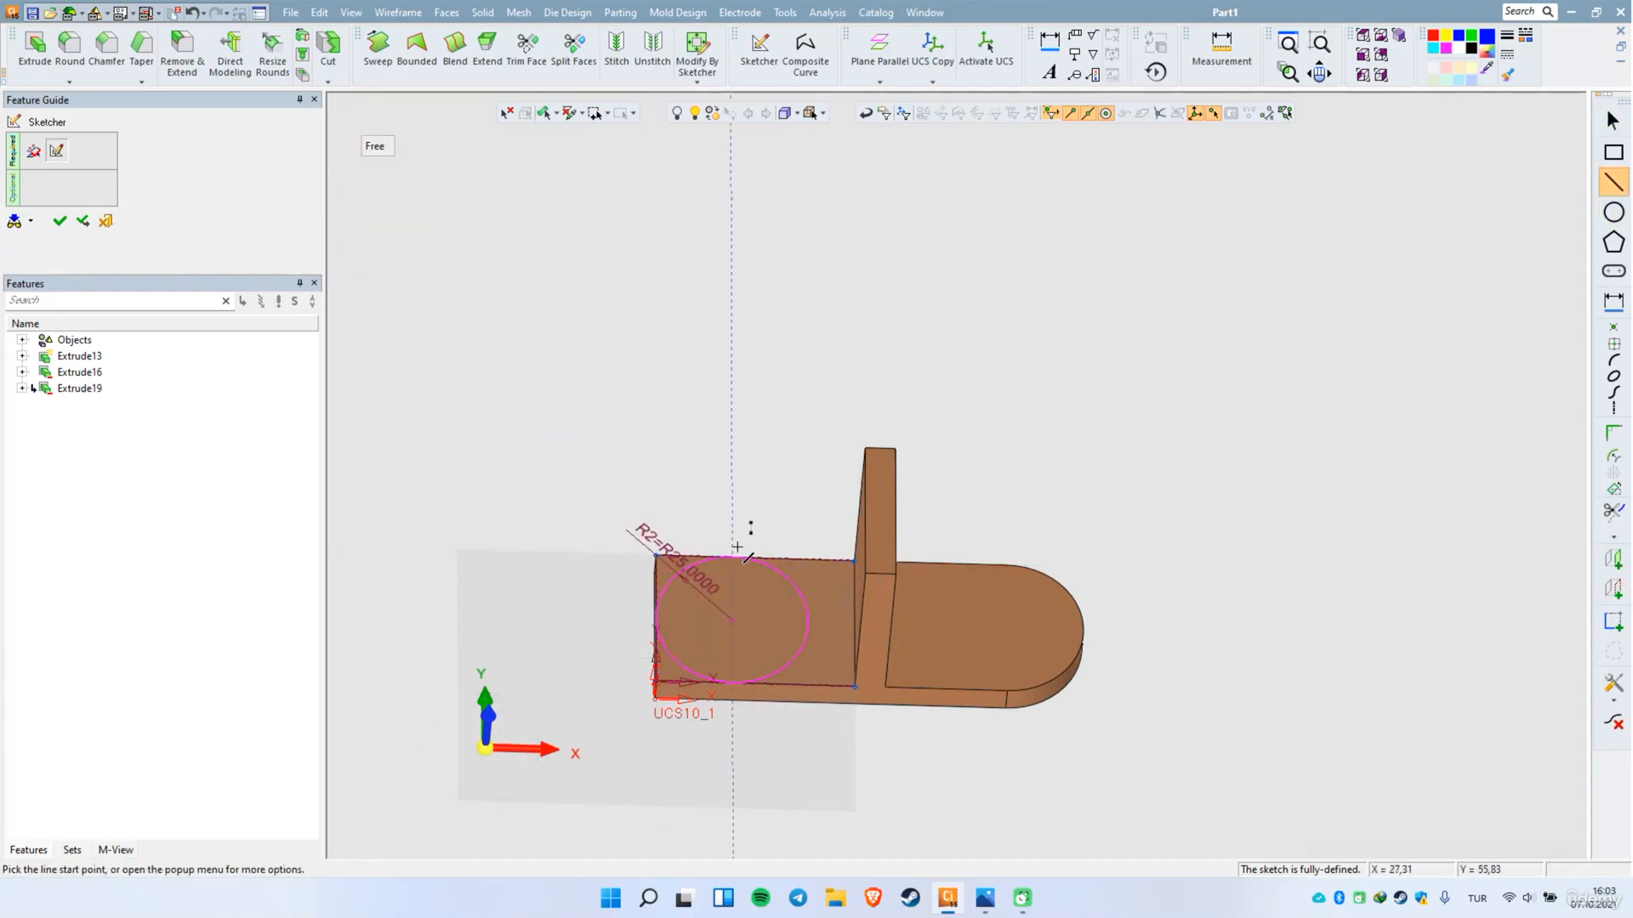
pyautogui.click(733, 550)
pyautogui.click(732, 515)
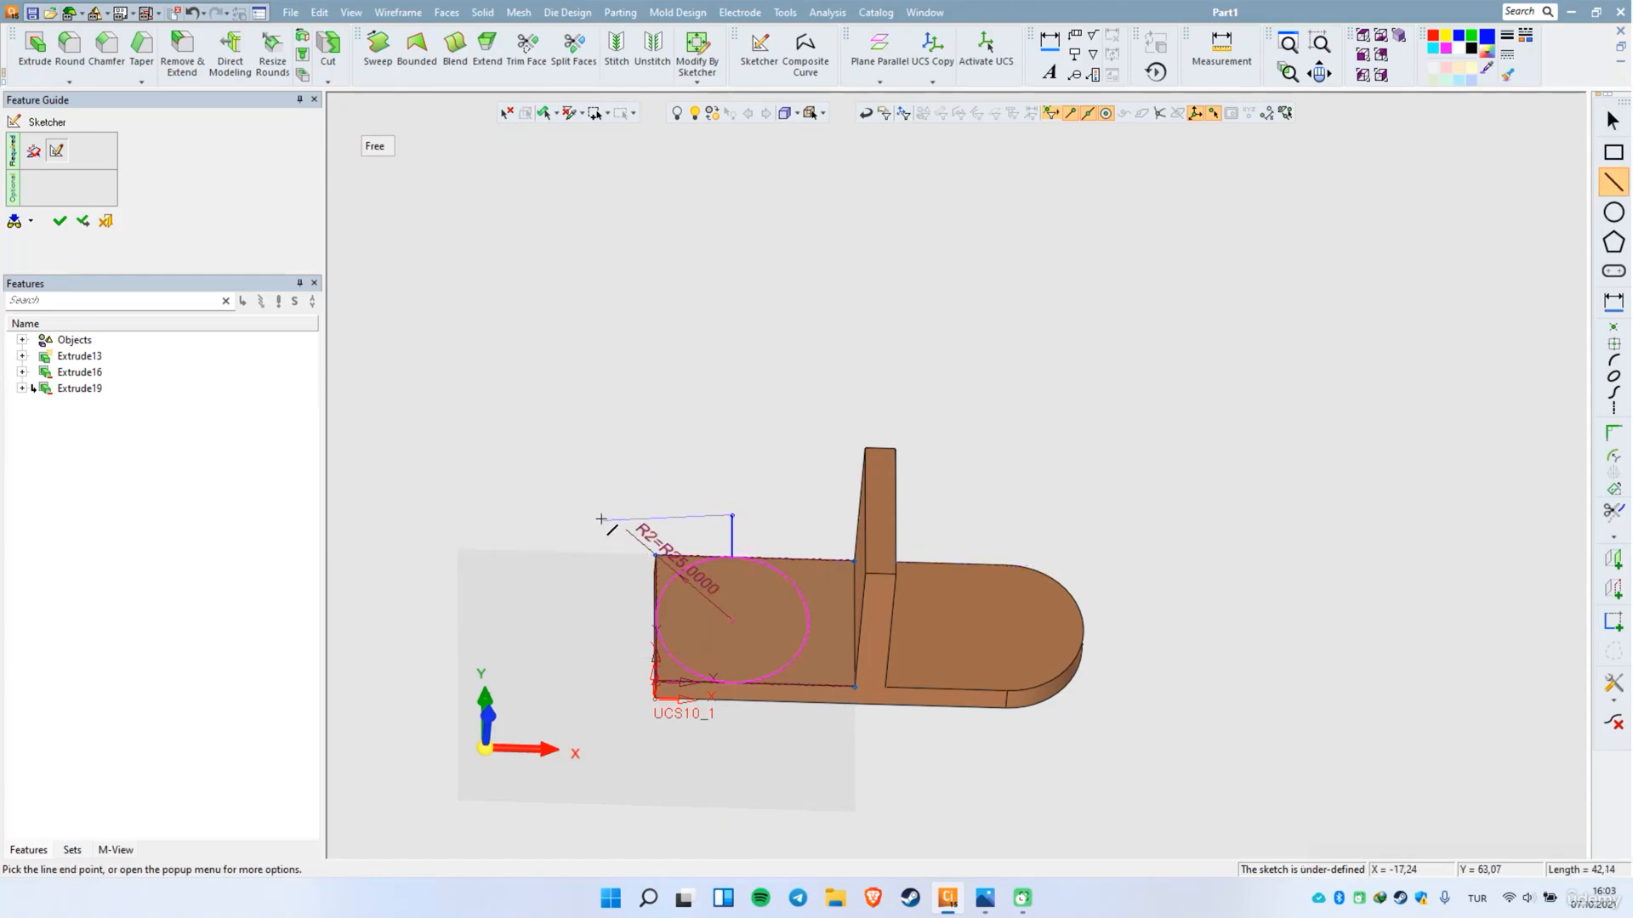
pyautogui.click(595, 511)
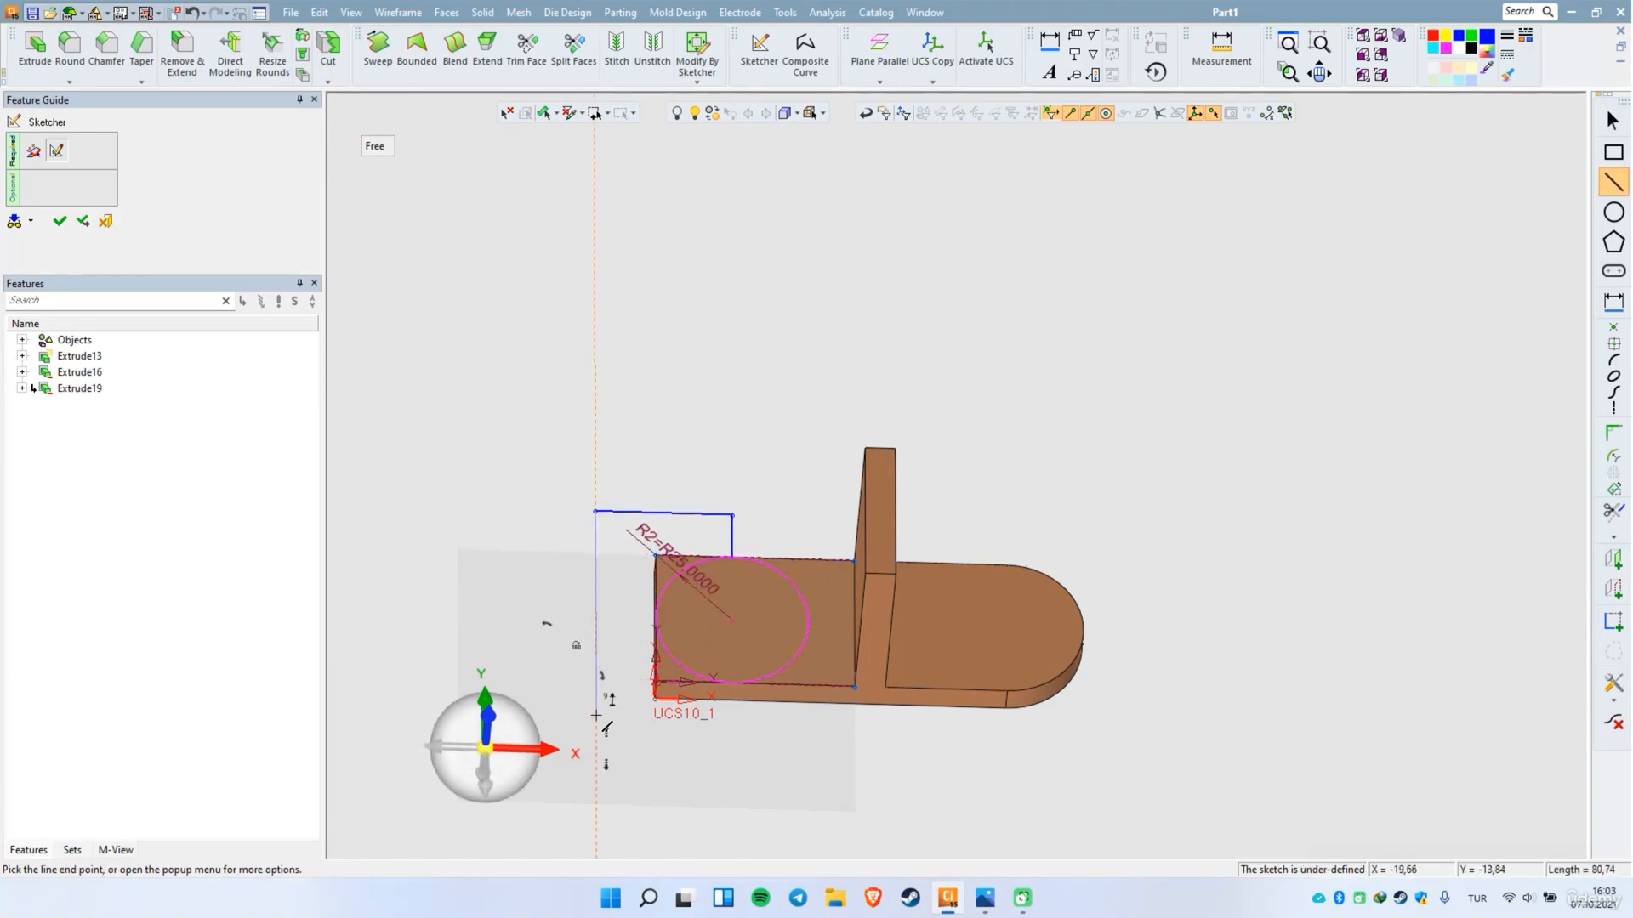
pyautogui.click(596, 715)
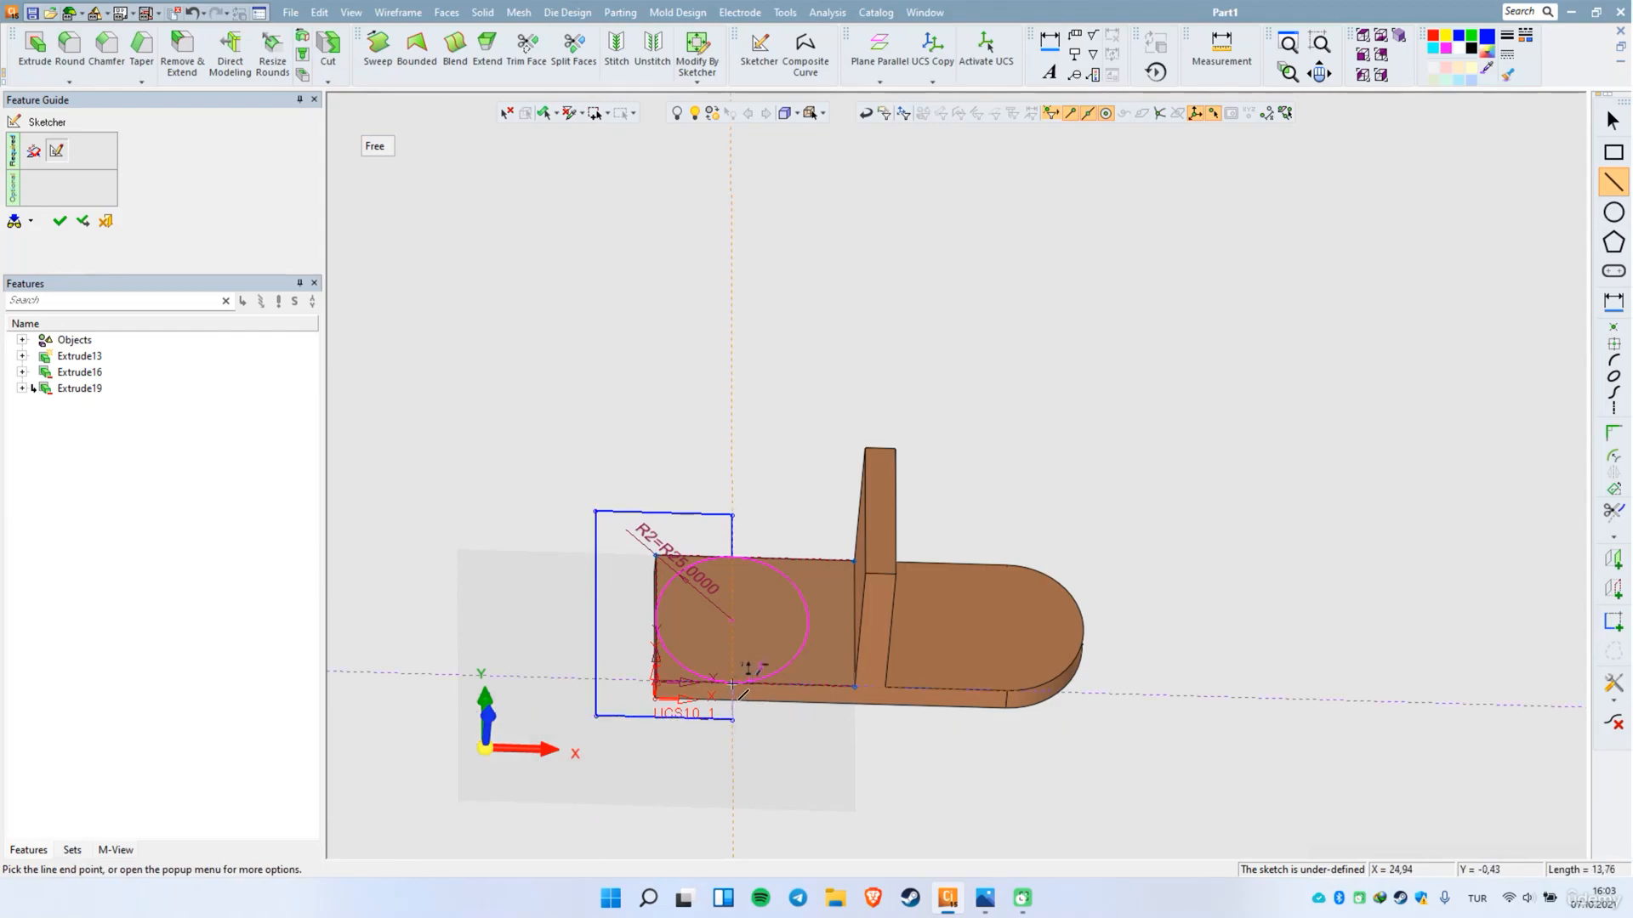
# Step: Trim away the left circle's inner half facing the central wall
pyautogui.rightClick(723, 423)
pyautogui.click(784, 616)
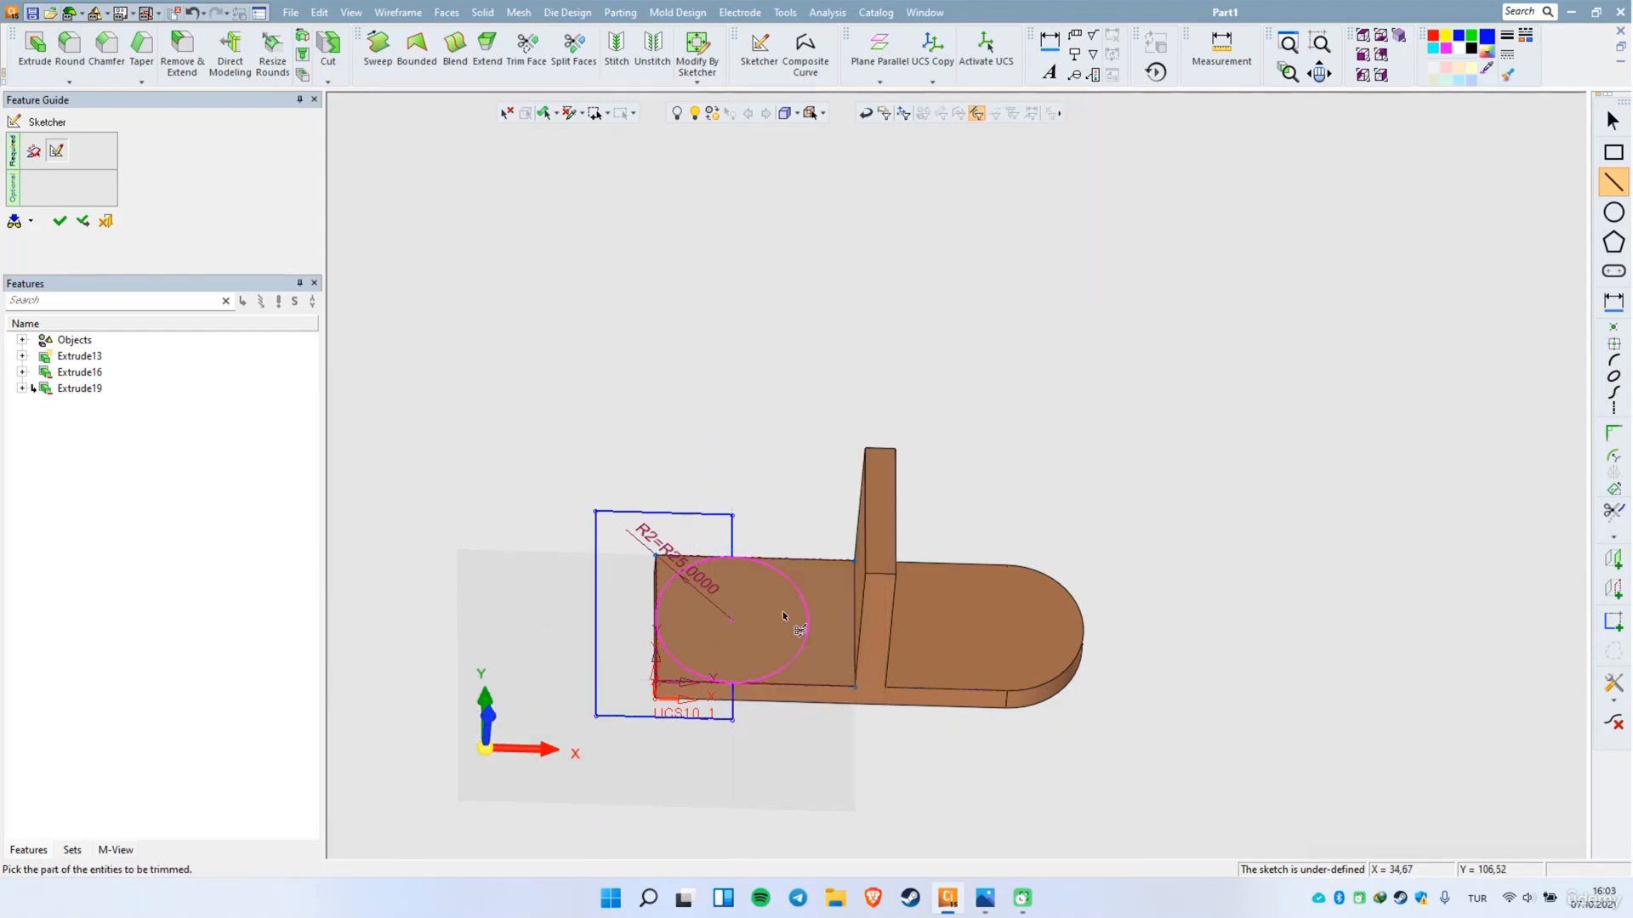
pyautogui.click(810, 640)
# Step: Finish the sketch and extrude the contour in Remove mode to round the base's left end
pyautogui.rightClick(748, 401)
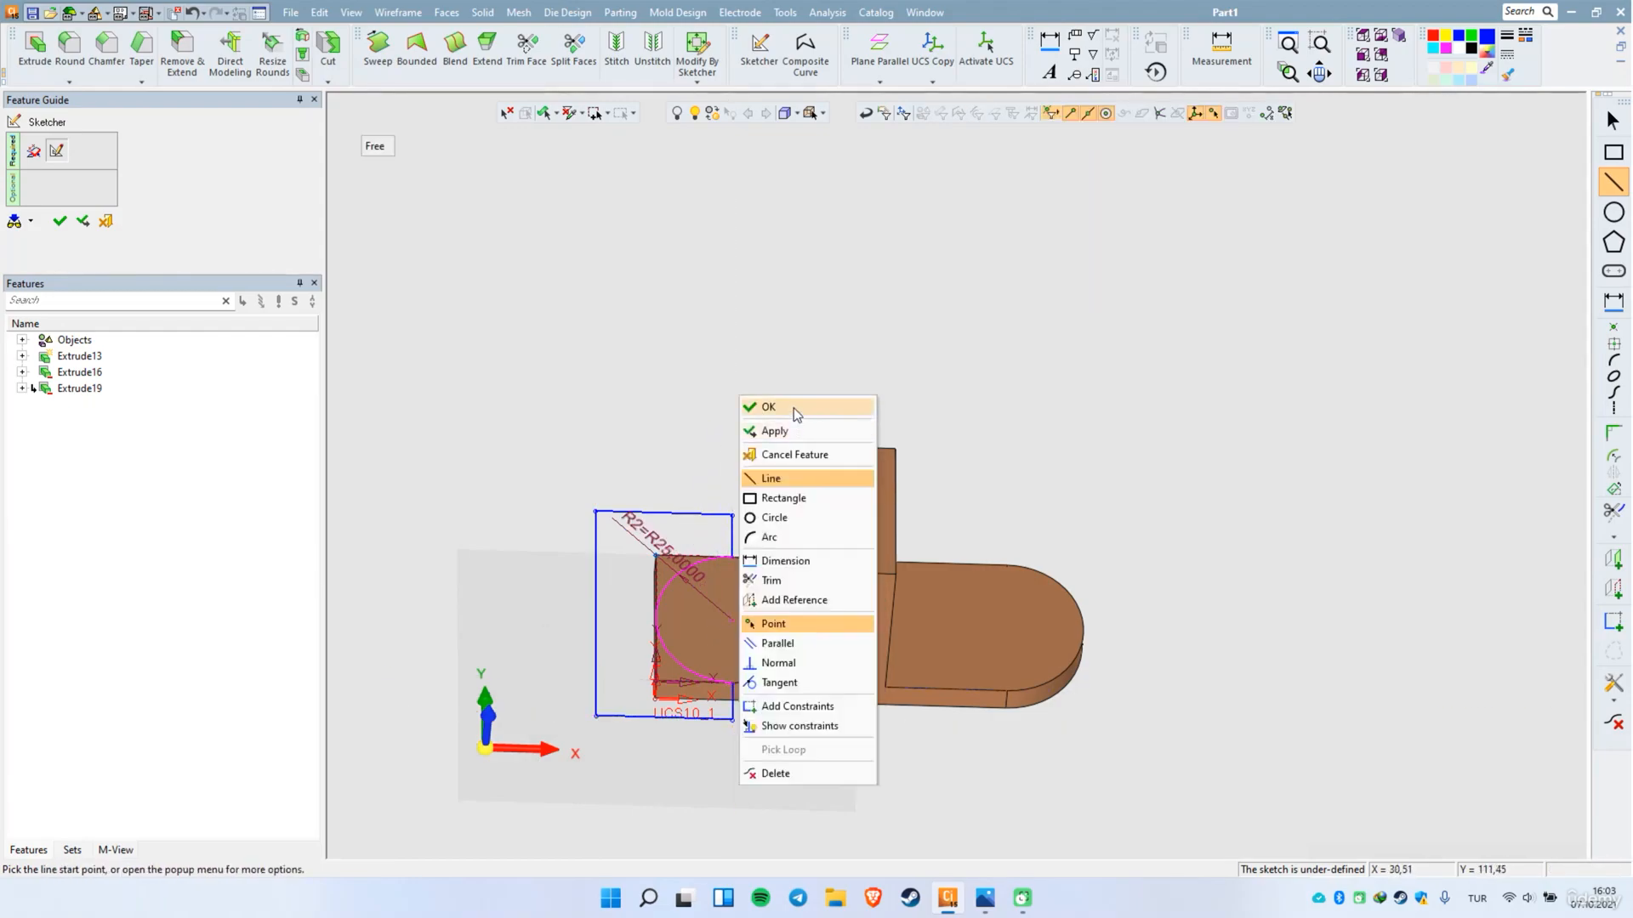
pyautogui.click(784, 410)
pyautogui.rightClick(764, 380)
pyautogui.click(784, 384)
pyautogui.rightClick(687, 324)
pyautogui.click(680, 329)
# Step: Start a sketch on the right side face of the upright wall
pyautogui.moveTo(754, 558)
pyautogui.mouseDown(button='middle')
pyautogui.moveTo(681, 440)
pyautogui.moveTo(660, 467)
pyautogui.mouseUp(button='middle')
pyautogui.click(675, 488)
pyautogui.rightClick(687, 350)
pyautogui.click(748, 380)
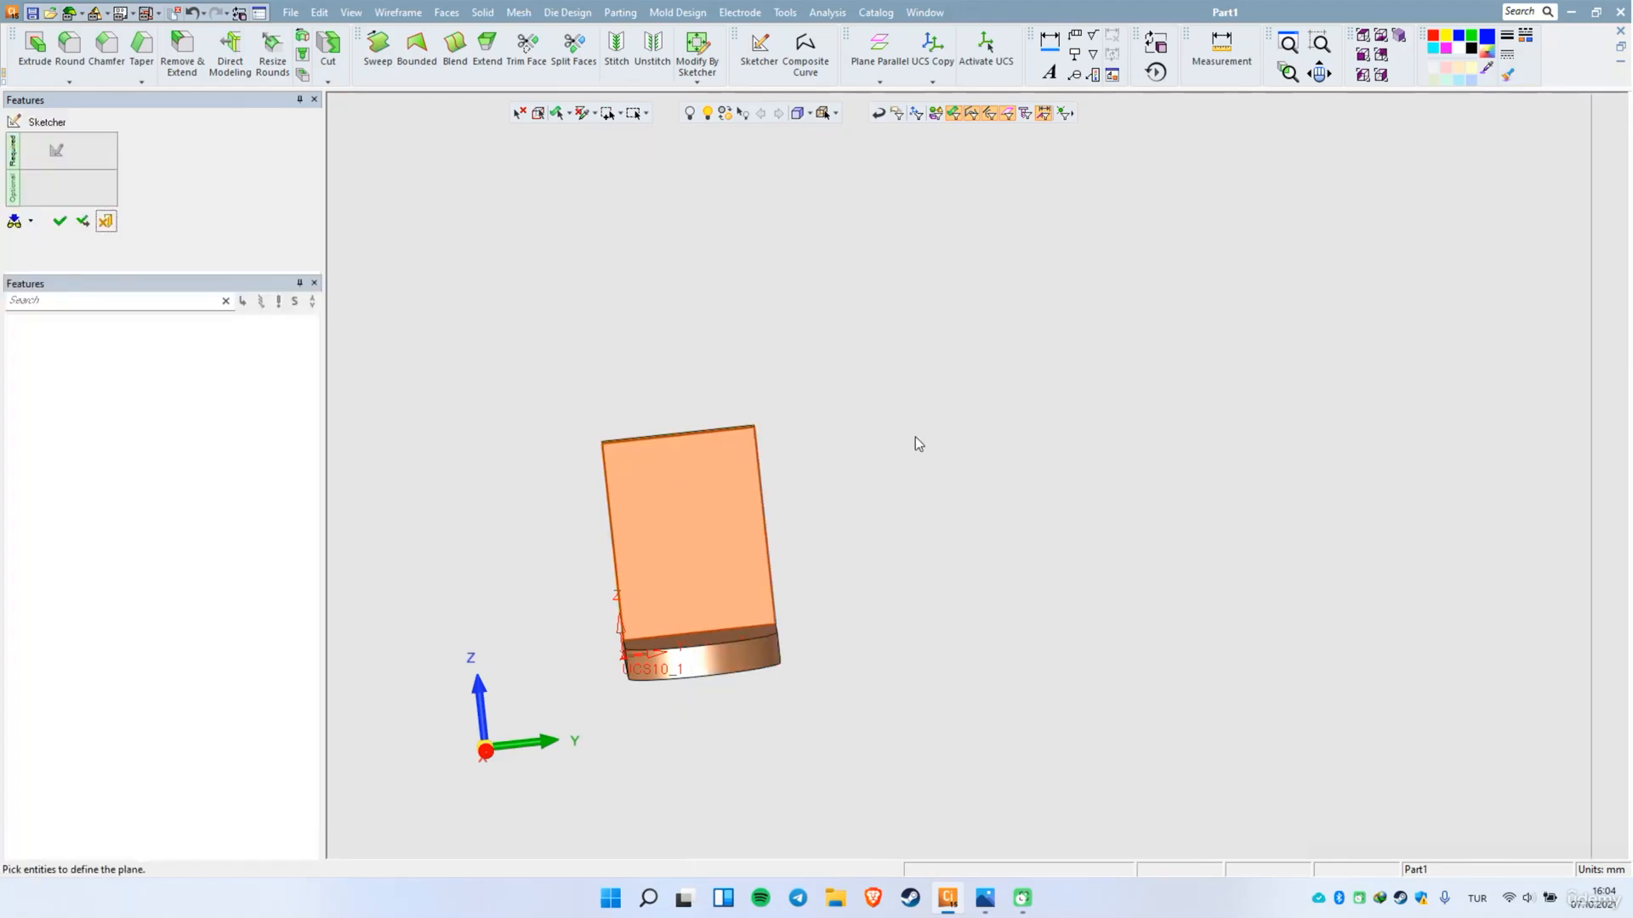
pyautogui.click(645, 466)
# Step: Add the wall face's upper edge and both vertical edges as sketch references
pyautogui.rightClick(645, 449)
pyautogui.click(700, 624)
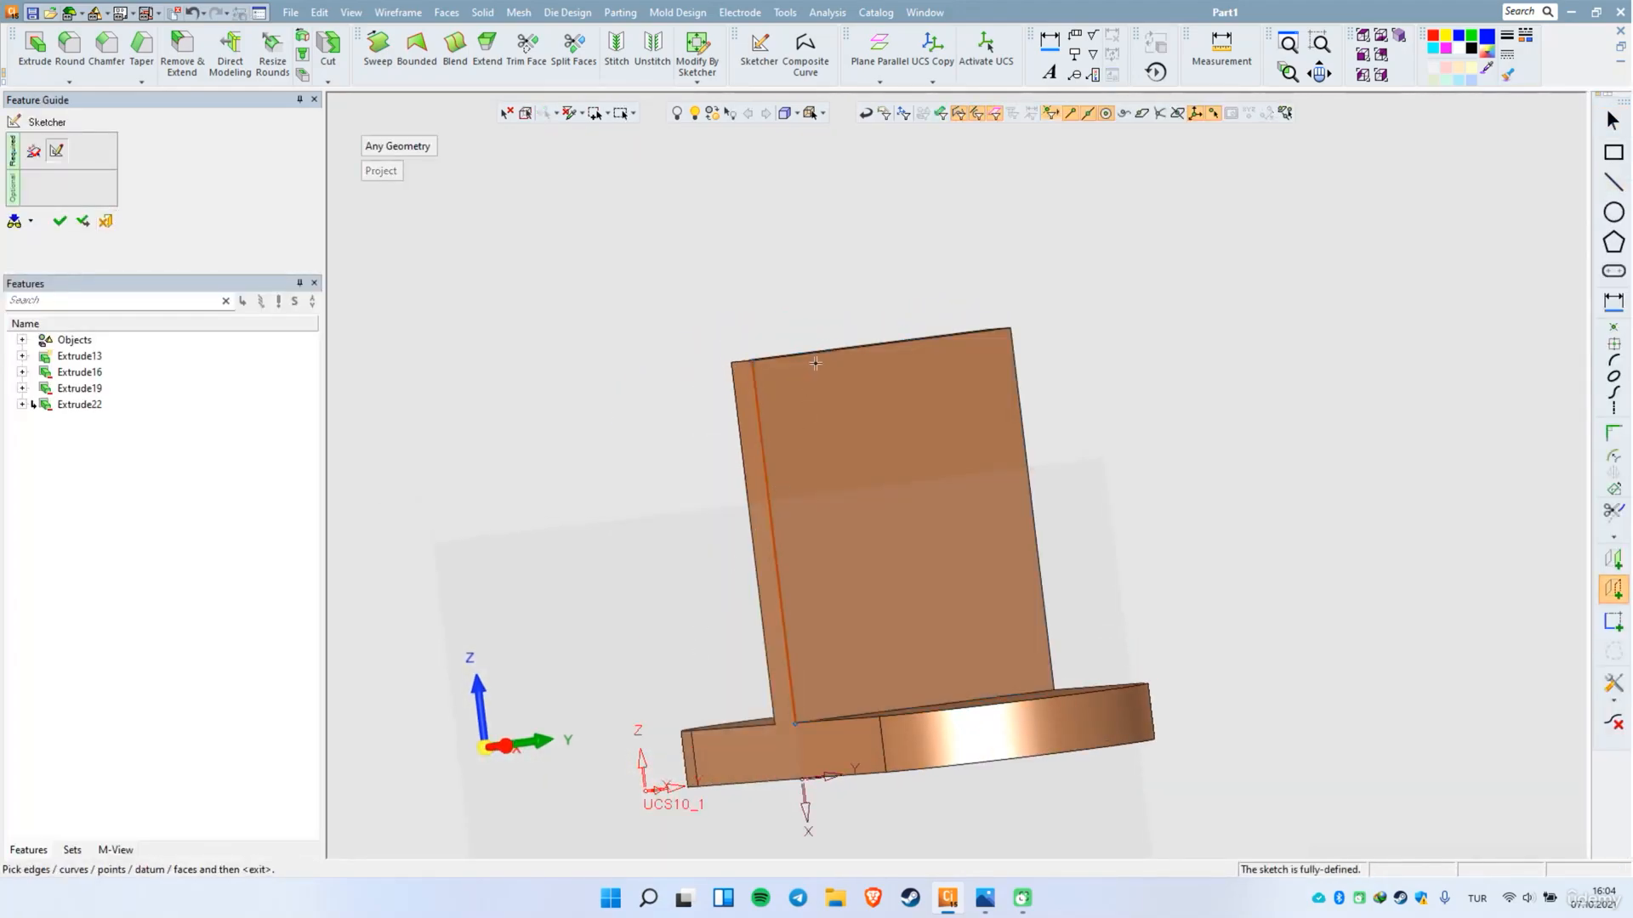
pyautogui.moveTo(825, 434); pyautogui.dragTo(818, 401, button='middle')
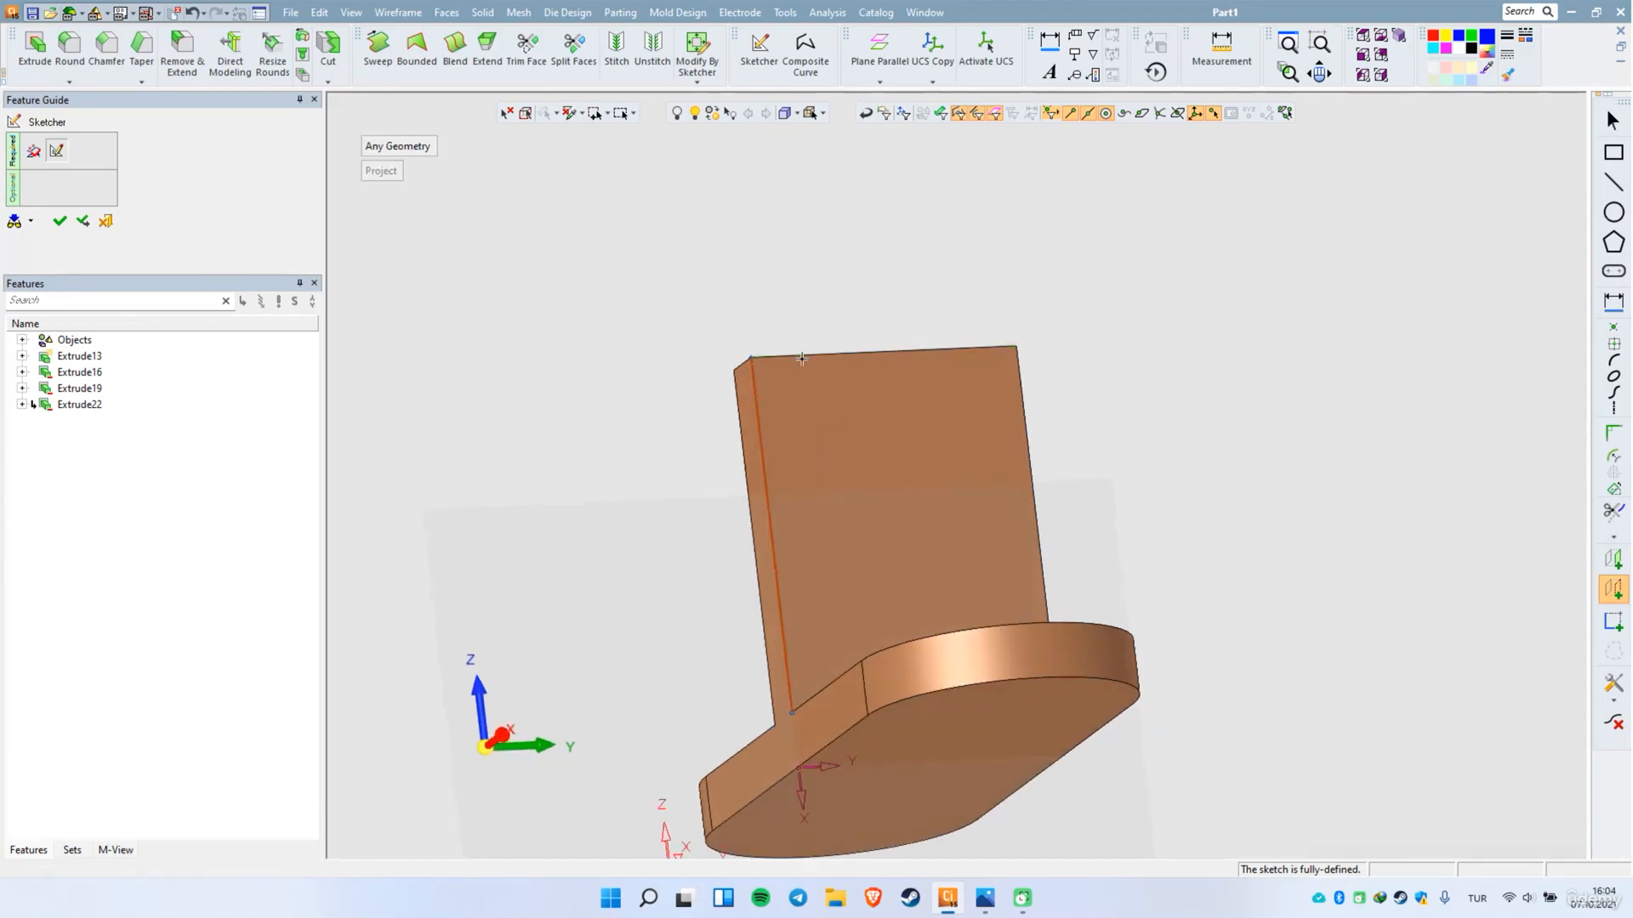
pyautogui.click(1024, 414)
pyautogui.moveTo(886, 459); pyautogui.dragTo(894, 505, button='middle')
pyautogui.middleClick(1076, 405)
# Step: Place a 25 mm radius circle touching the wall's upper edge and both vertical edges
pyautogui.rightClick(1072, 400)
pyautogui.click(1128, 516)
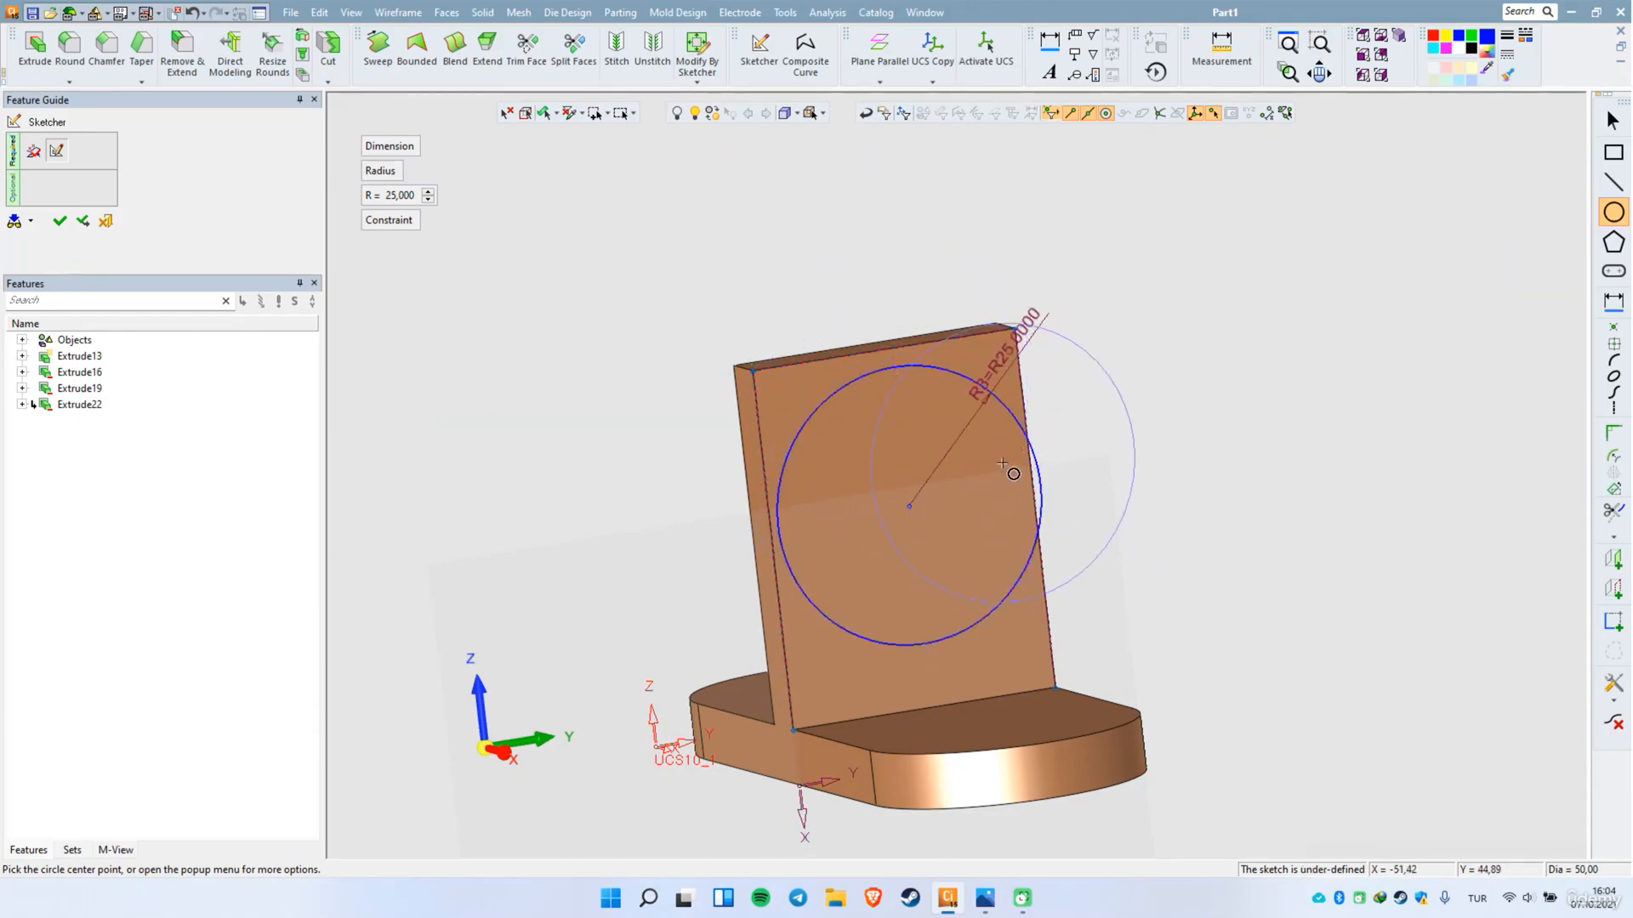
pyautogui.click(906, 547)
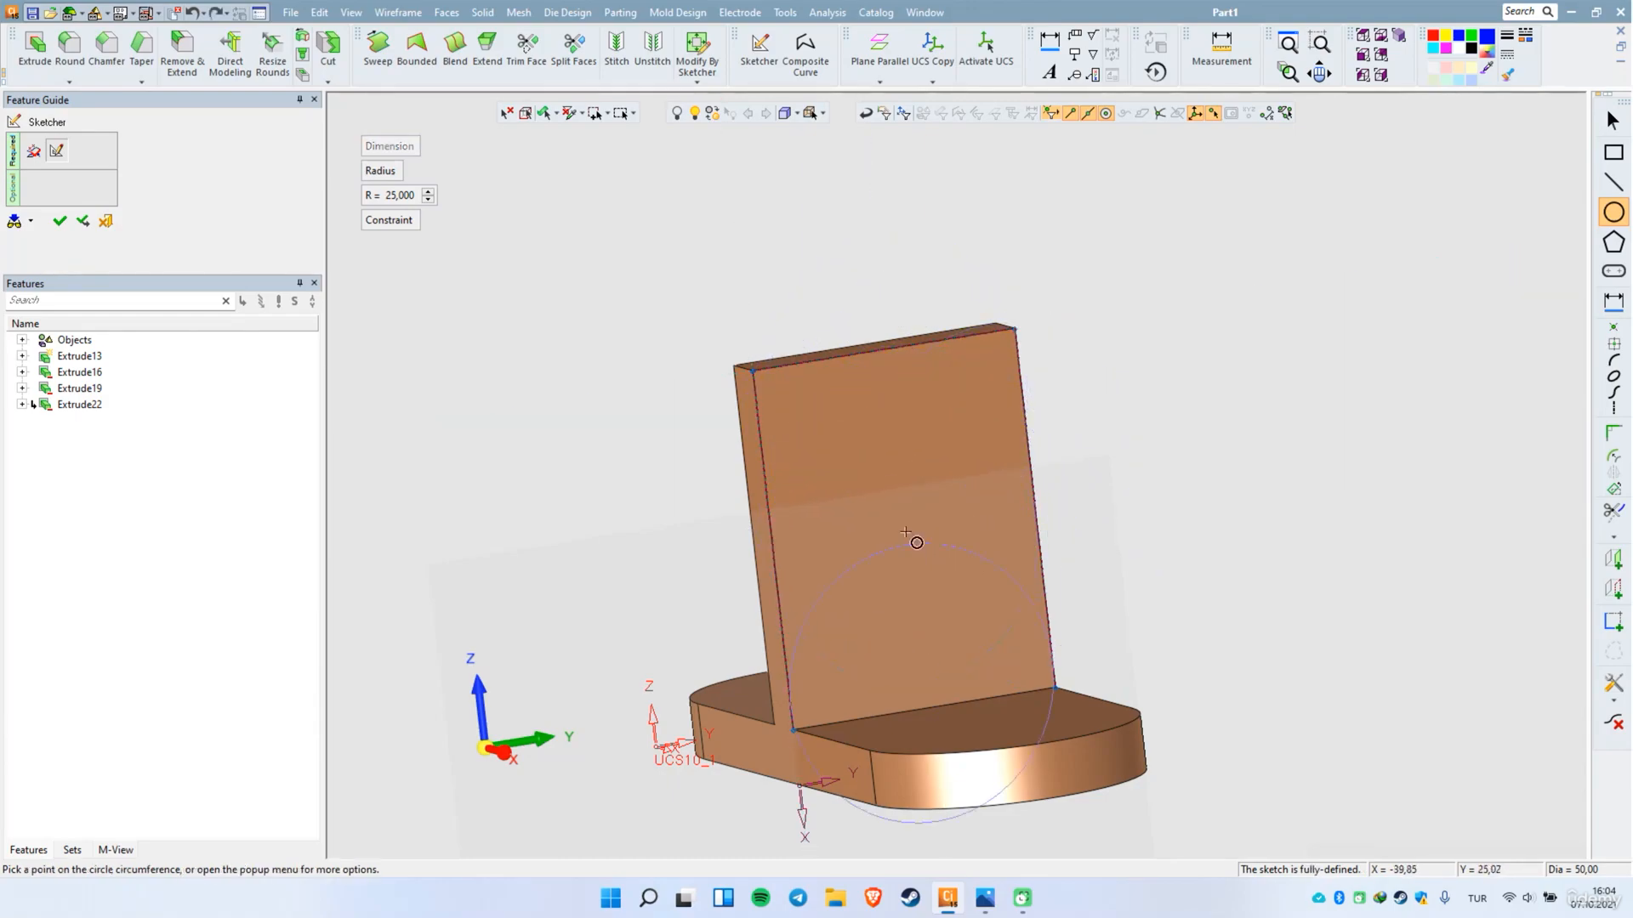
pyautogui.click(874, 365)
# Step: Draw an open line contour around the wall's upper end, linking the circle's two side points outside the wall
pyautogui.rightClick(1175, 336)
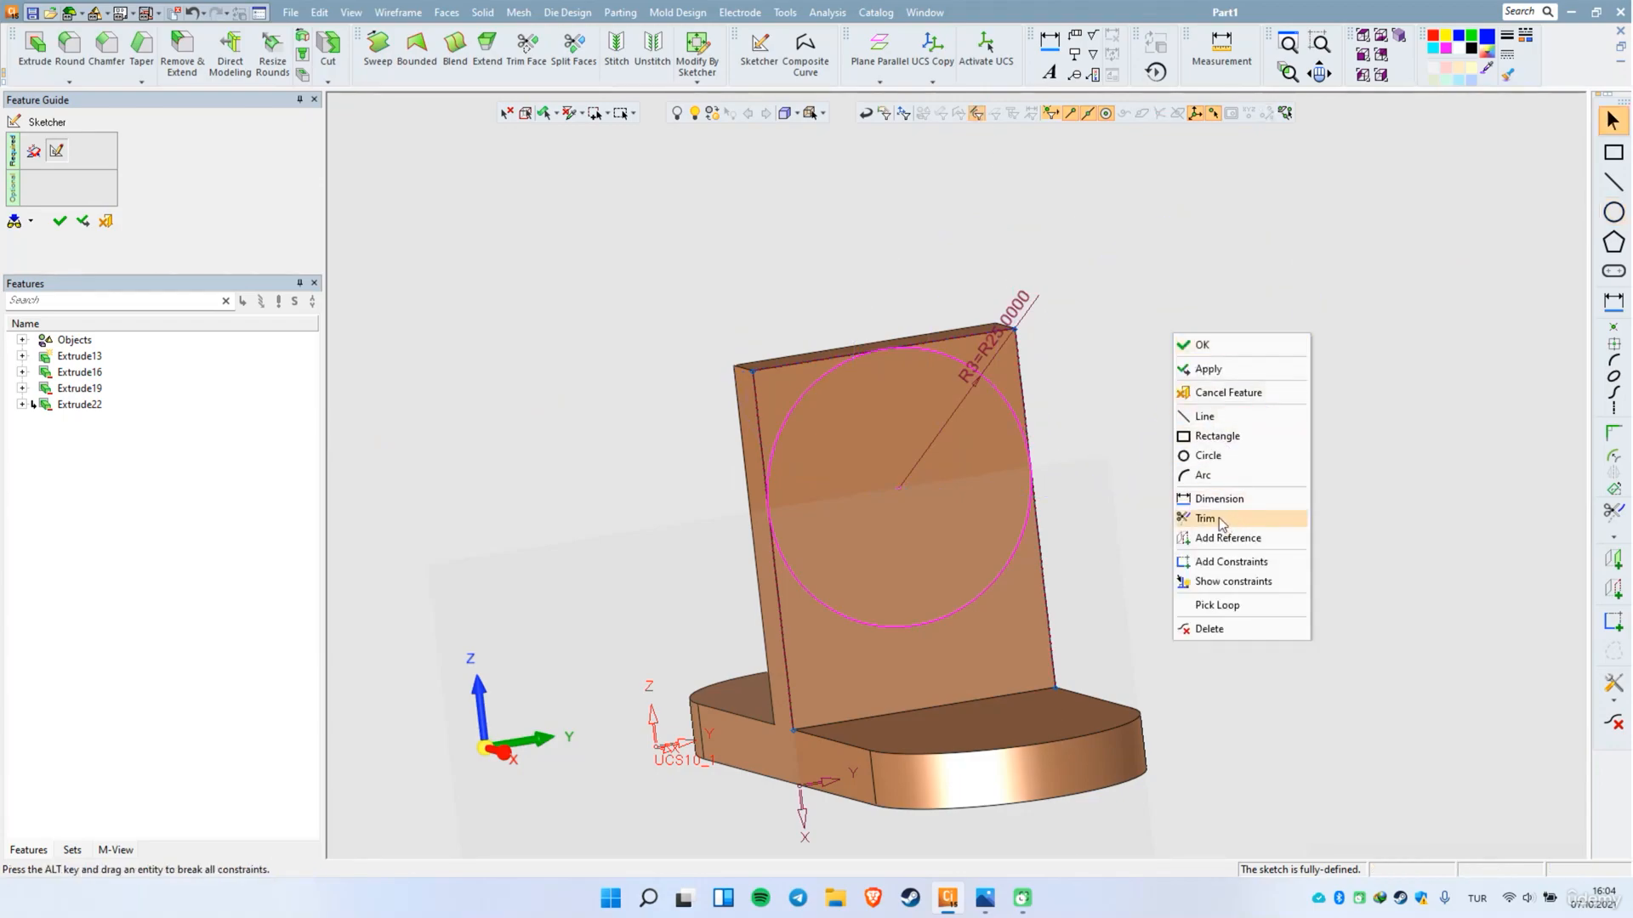
pyautogui.click(1206, 416)
pyautogui.click(1032, 466)
pyautogui.click(1087, 458)
pyautogui.click(1065, 264)
pyautogui.click(677, 325)
pyautogui.click(698, 520)
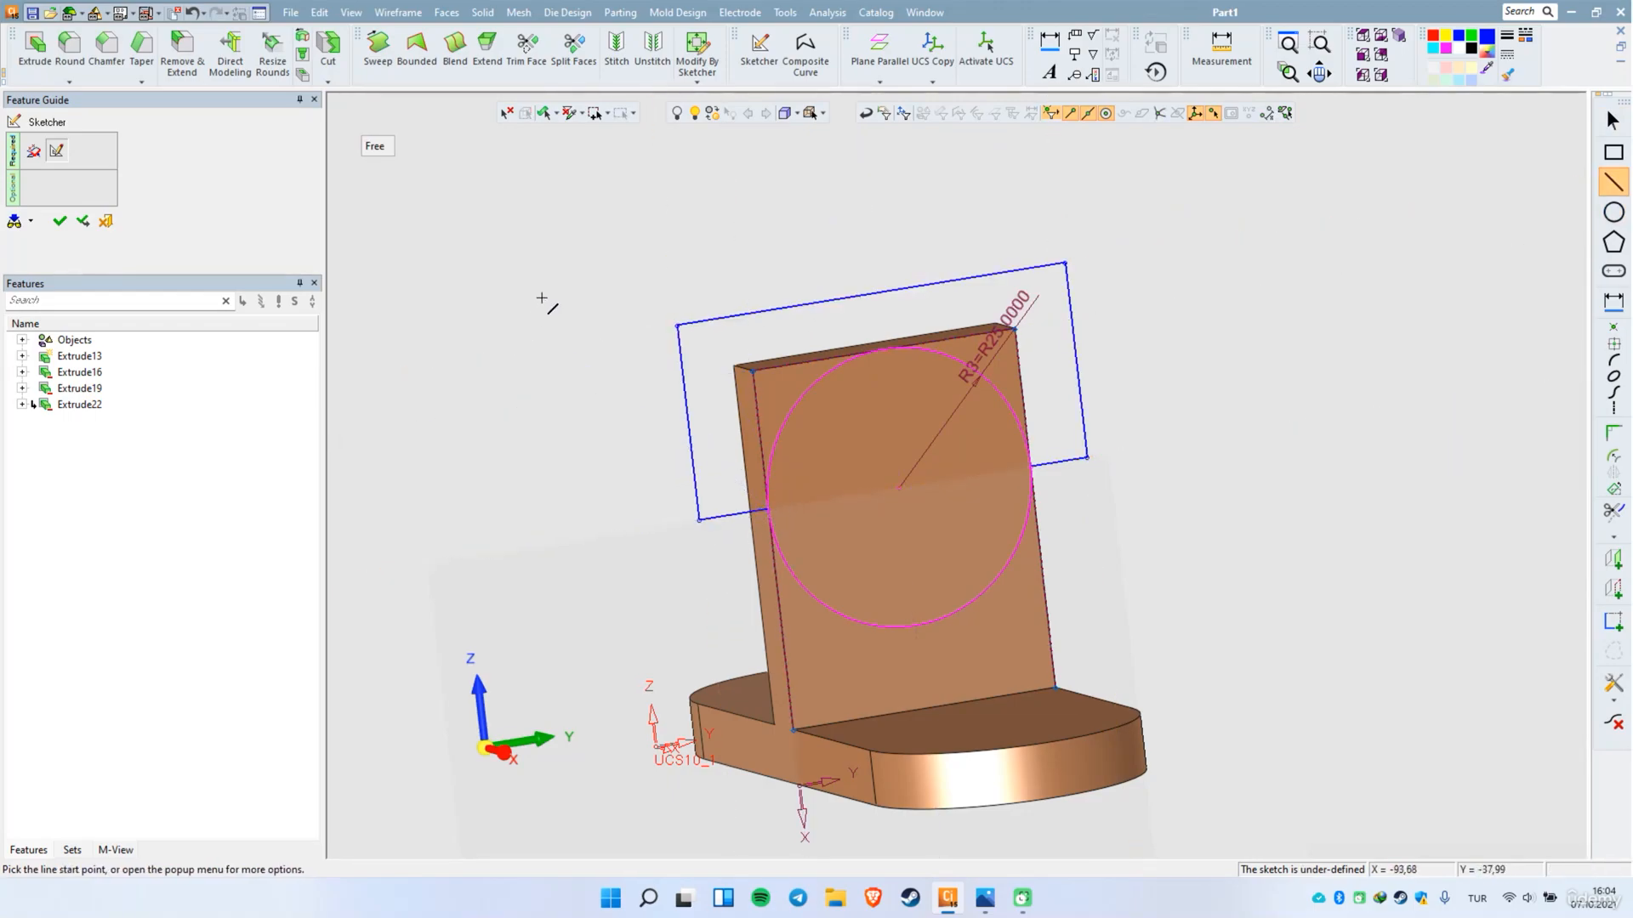
# Step: Trim away the lower half of the circle on the wall
pyautogui.rightClick(552, 324)
pyautogui.click(595, 508)
pyautogui.click(884, 621)
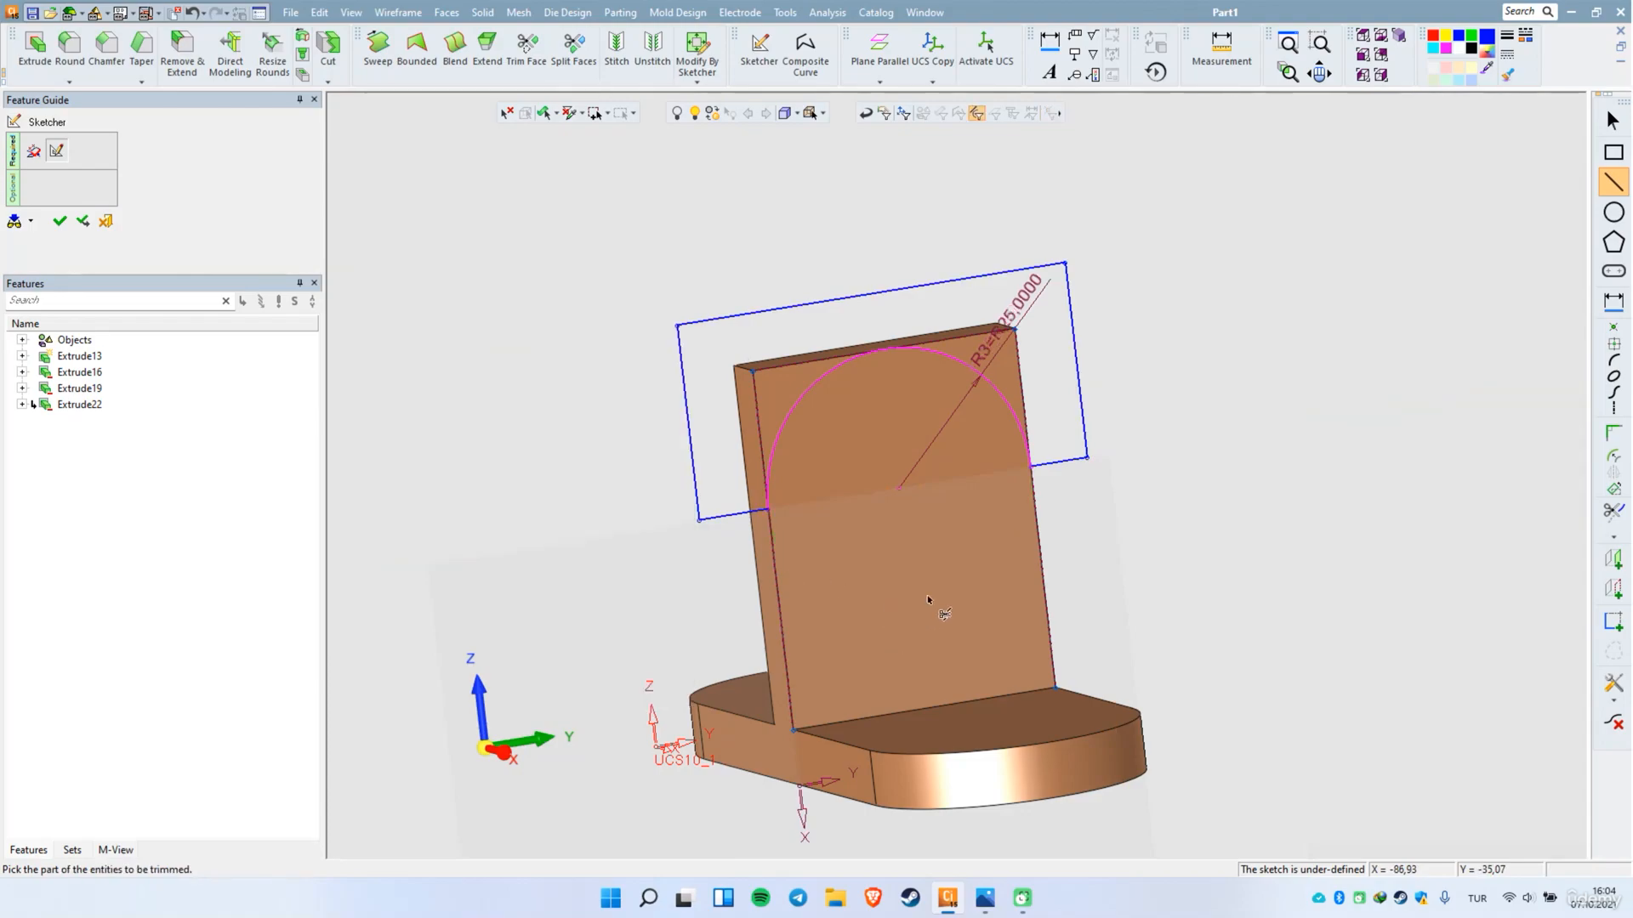
# Step: Finish the sketch and extrude the contour in Remove mode to round the wall's upper end
pyautogui.rightClick(1156, 366)
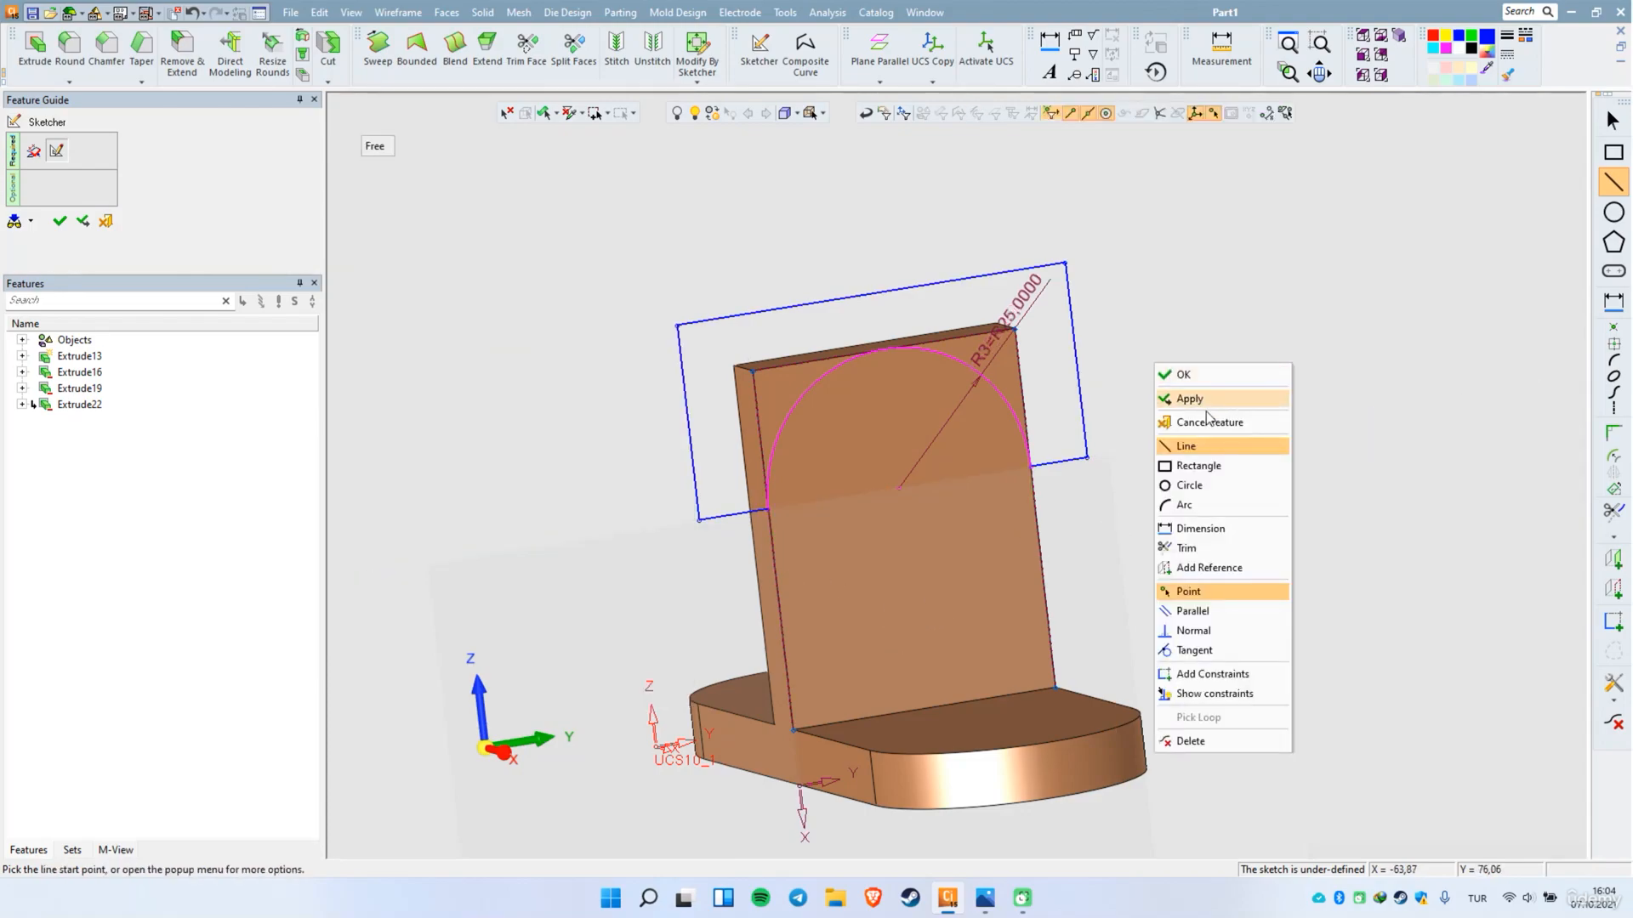
pyautogui.click(1184, 374)
pyautogui.rightClick(1196, 346)
pyautogui.click(1233, 353)
pyautogui.rightClick(1250, 358)
pyautogui.click(1255, 352)
# Step: Start a sketch on the base's upper face to the right of the rounded wall
pyautogui.moveTo(896, 542); pyautogui.dragTo(1165, 533, button='middle')
pyautogui.rightClick(1165, 533)
pyautogui.click(1240, 366)
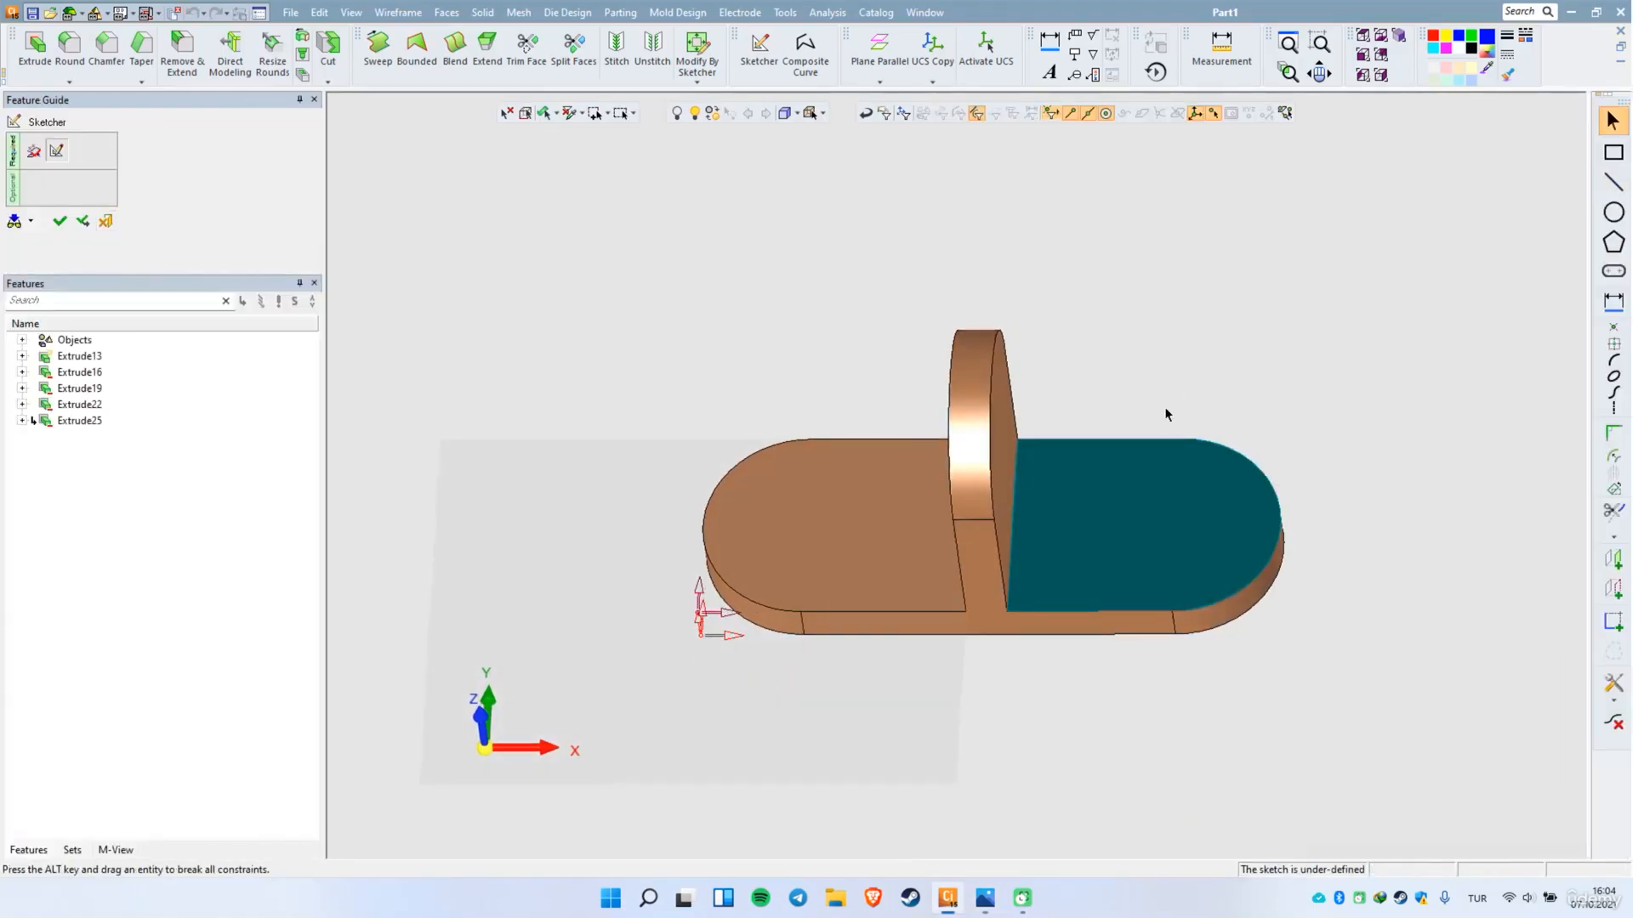
# Step: Add the arc edges of both rounded base ends as sketch references
pyautogui.rightClick(1173, 365)
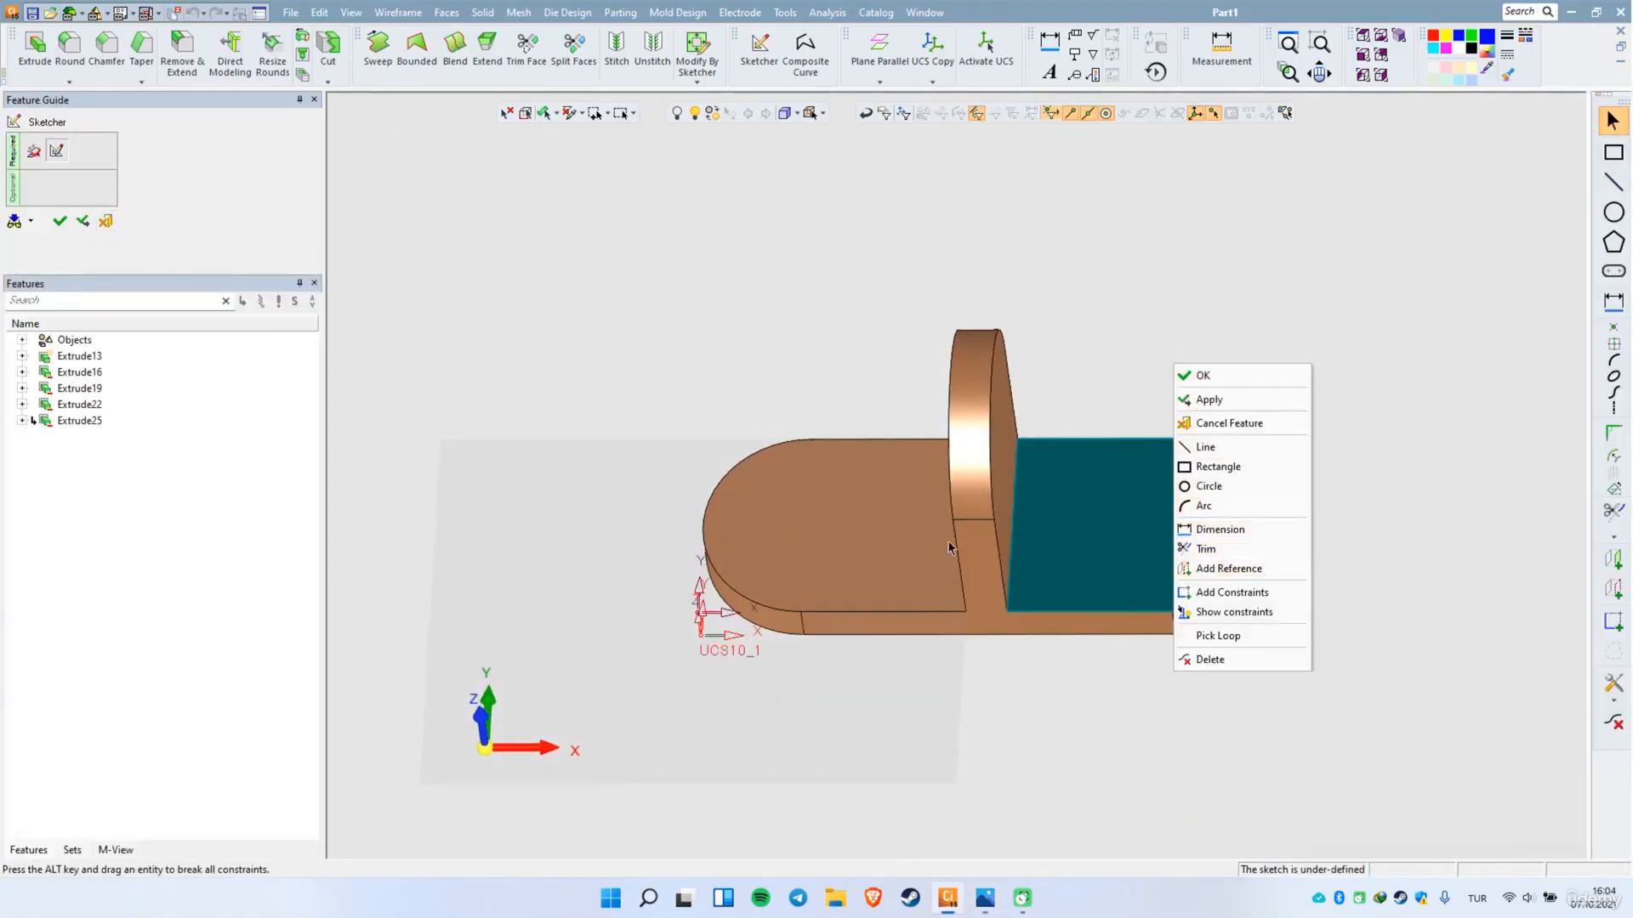
pyautogui.click(1233, 568)
pyautogui.click(1255, 582)
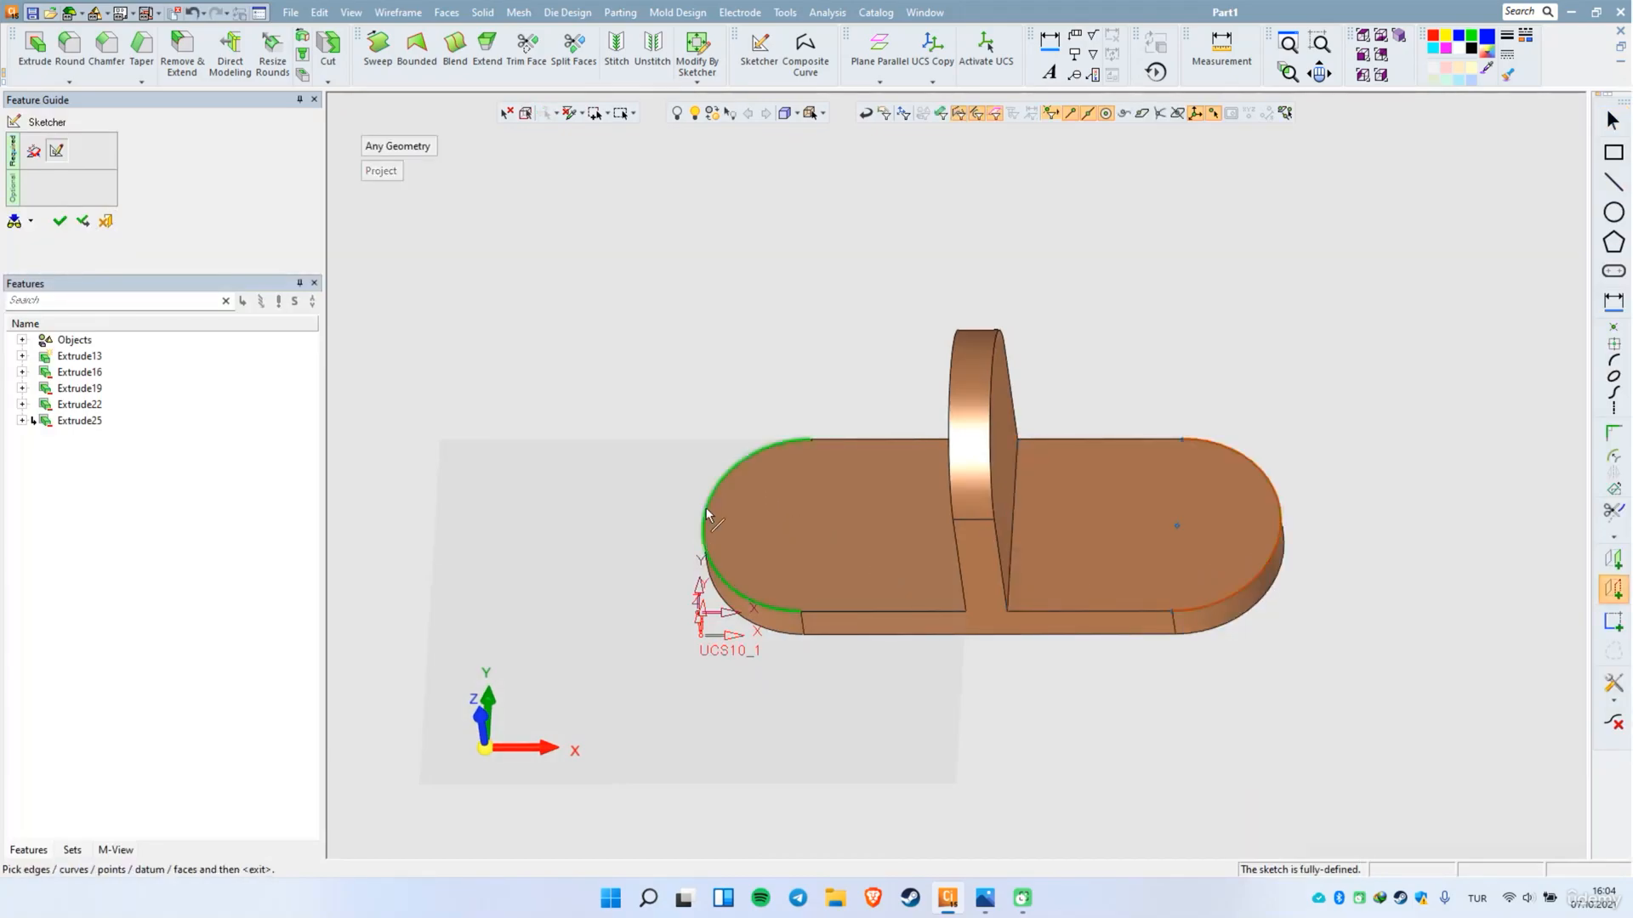
pyautogui.middleClick(669, 374)
# Step: Place a 25 mm diameter circle at the centre of each rounded base end and finish the sketch
pyautogui.rightClick(662, 355)
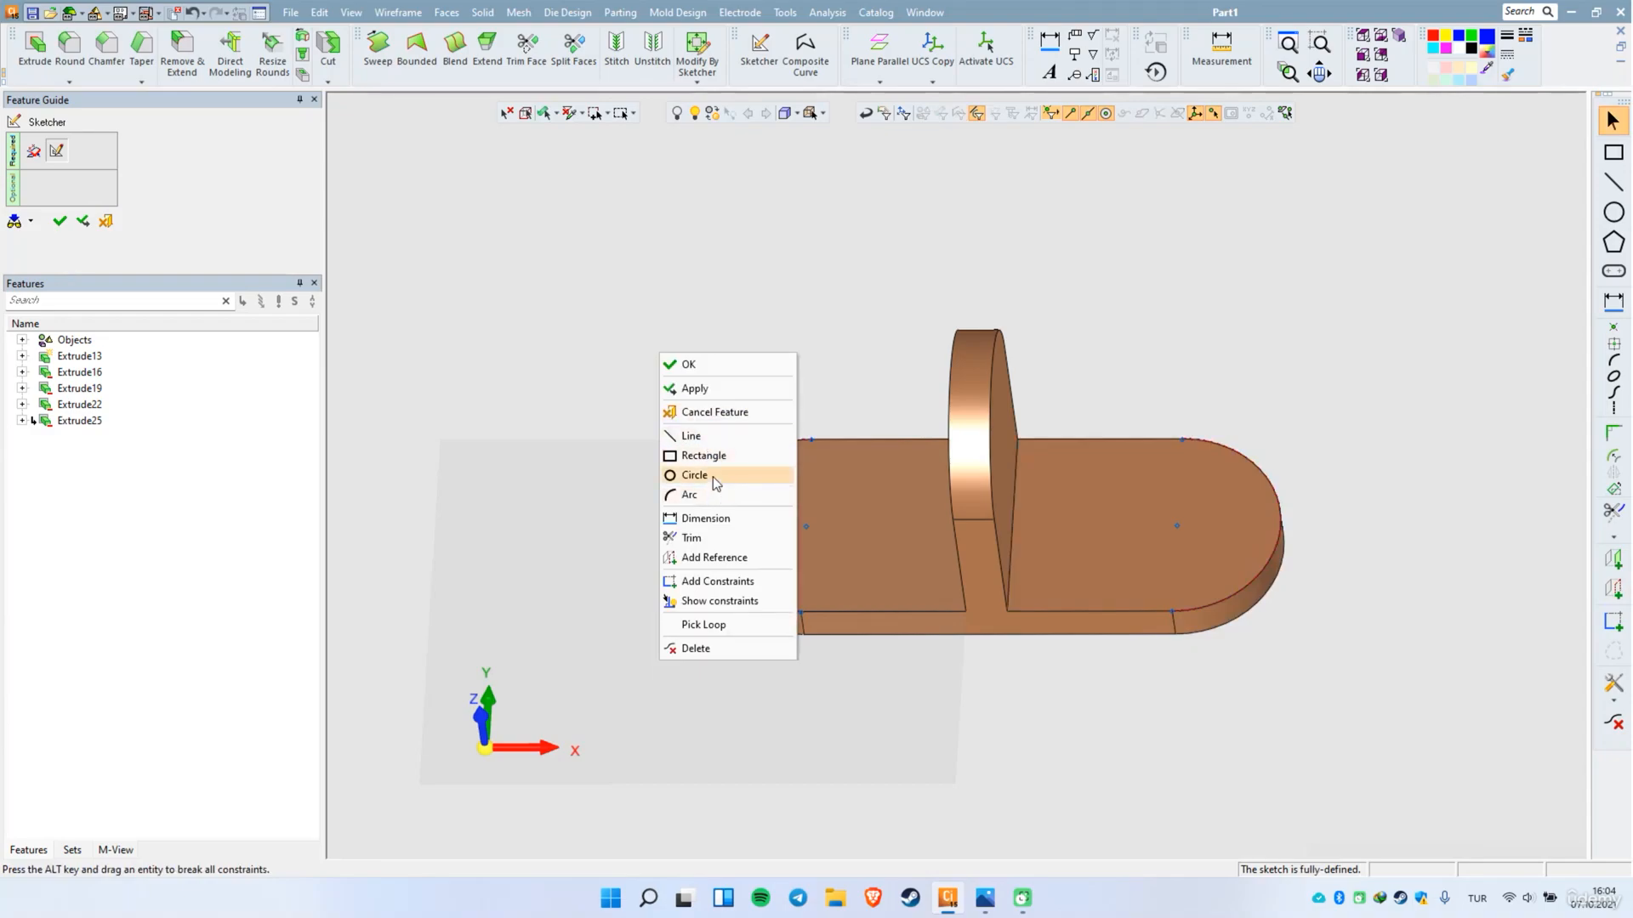
pyautogui.click(696, 476)
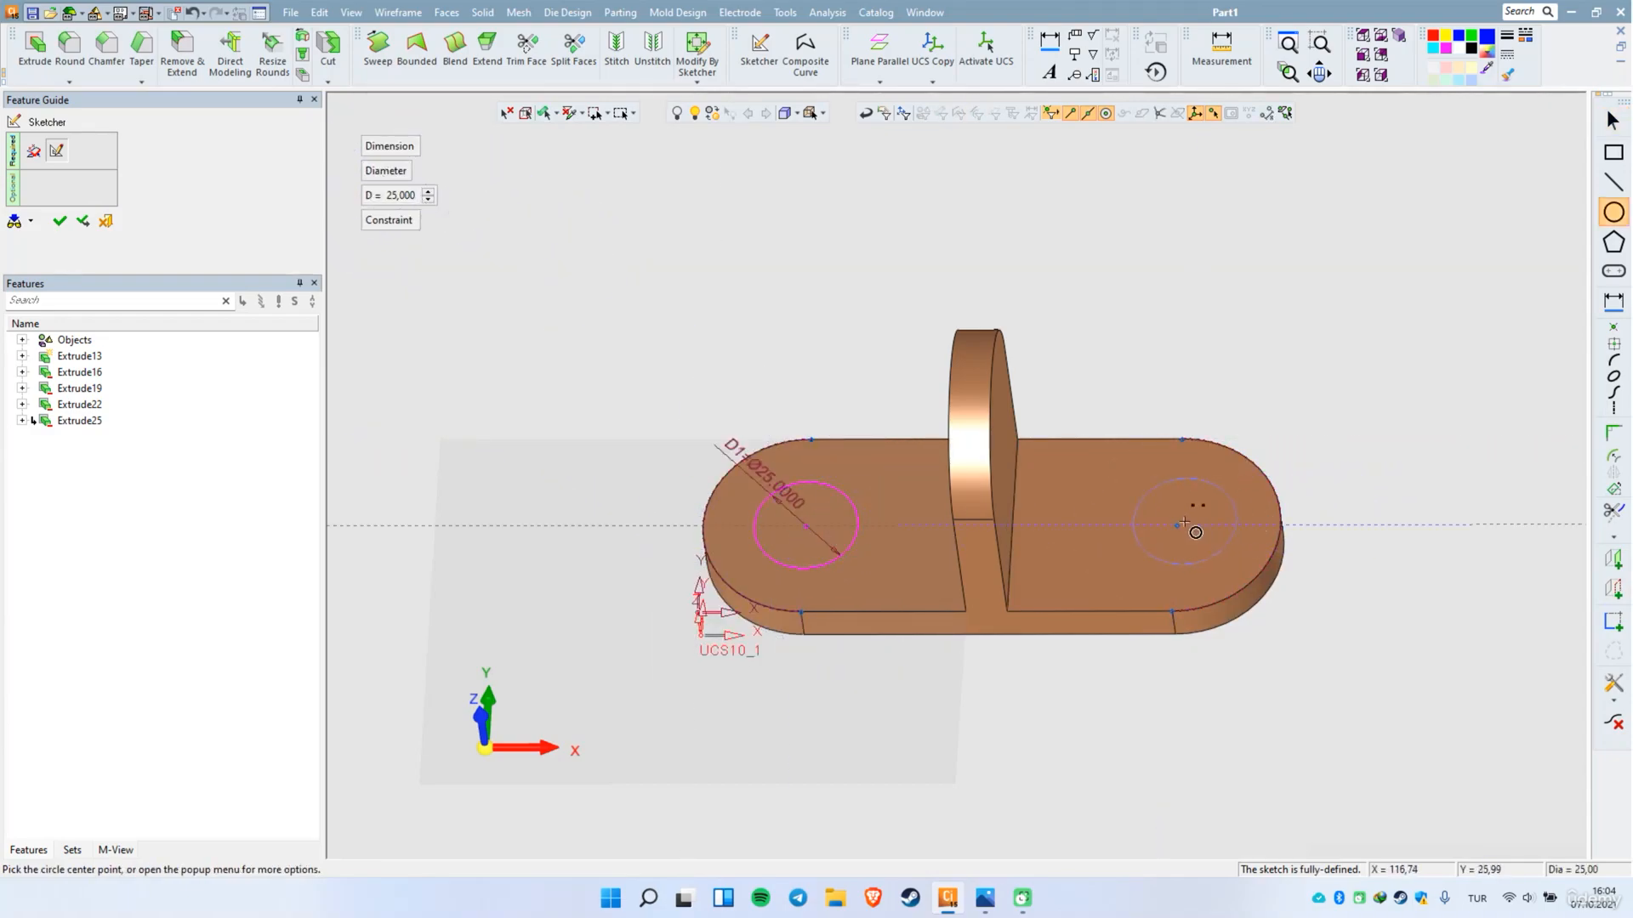
pyautogui.rightClick(1188, 361)
pyautogui.click(1226, 359)
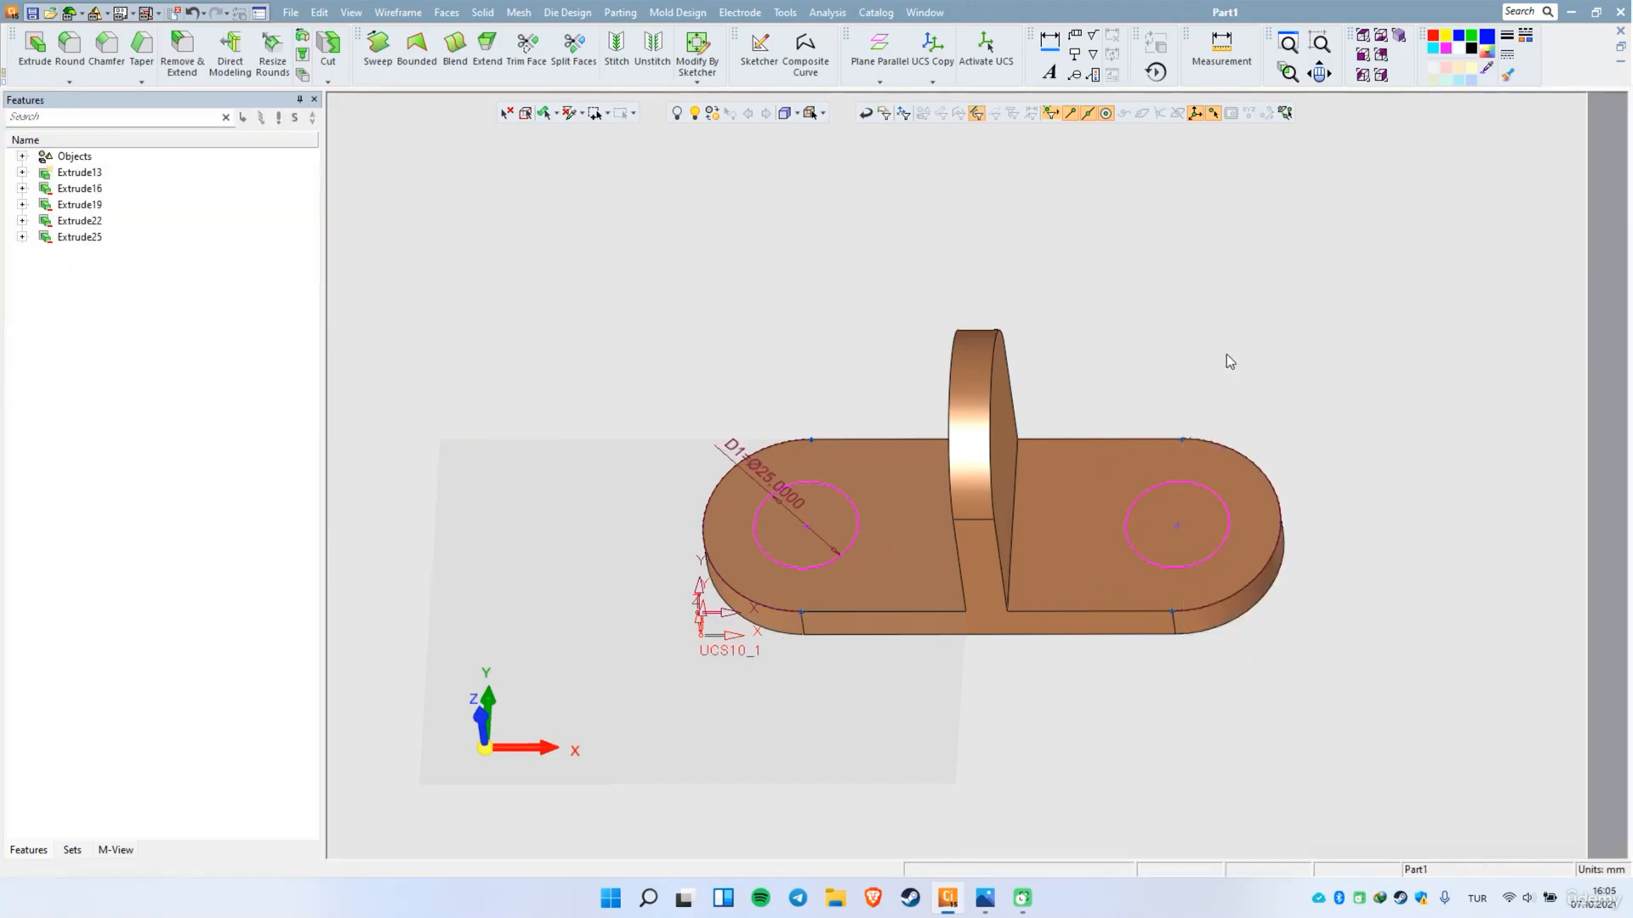
# Step: Extrude the two 25 mm circles in Remove mode to cut holes through both rounded ends of the base
pyautogui.rightClick(1227, 354)
pyautogui.click(1248, 364)
pyautogui.click(1235, 372)
# Step: Start a sketch on the central wall's broad face and add the arc edge of its rounded upper end as a reference
pyautogui.moveTo(1196, 551); pyautogui.dragTo(1299, 349, button='right')
pyautogui.scroll(5, 1239, 402)
pyautogui.scroll(-3, 1063, 425)
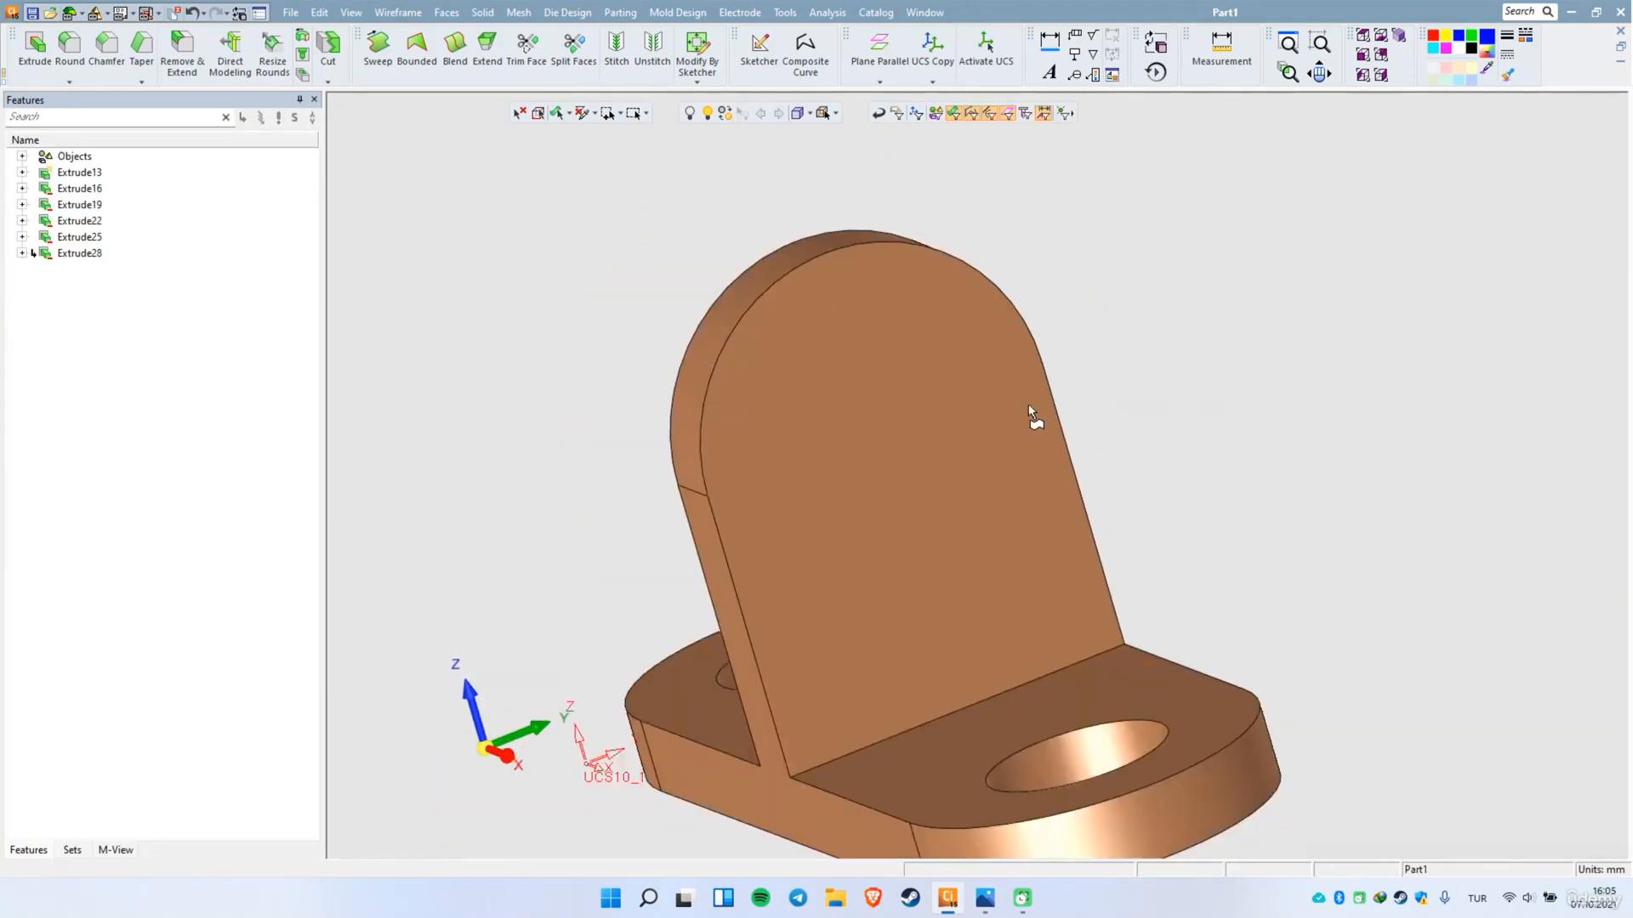
pyautogui.rightClick(939, 352)
pyautogui.click(978, 364)
pyautogui.rightClick(1235, 334)
pyautogui.click(1292, 529)
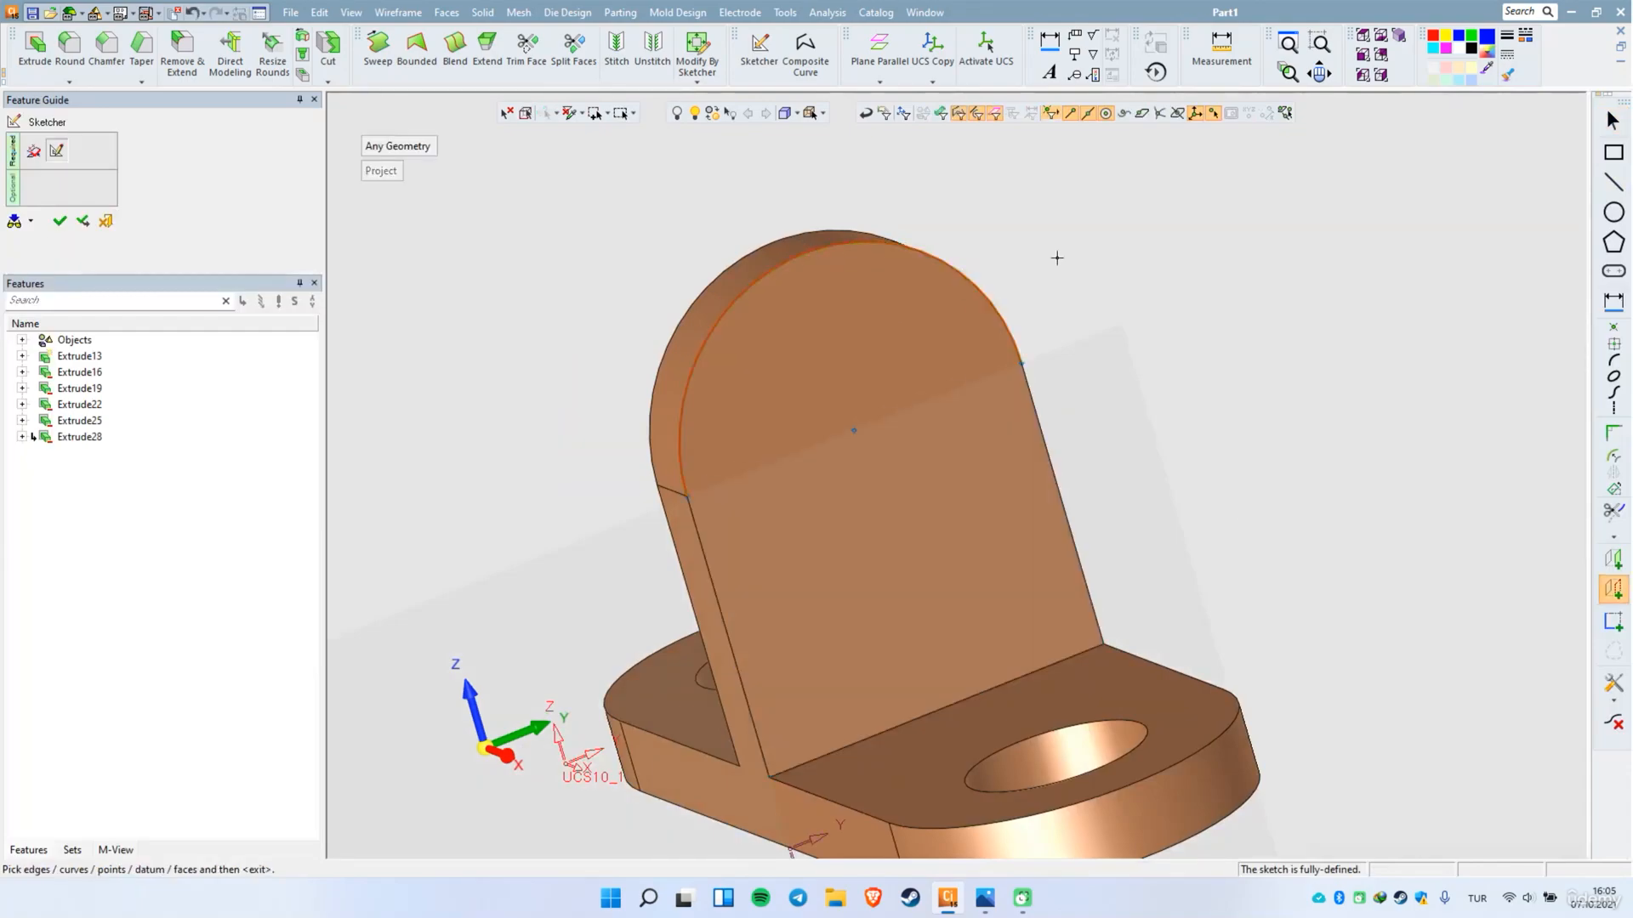
# Step: Place a 25 mm diameter circle at the centre of the wall's rounded upper end and finish the sketch
pyautogui.rightClick(1158, 255)
pyautogui.click(1199, 384)
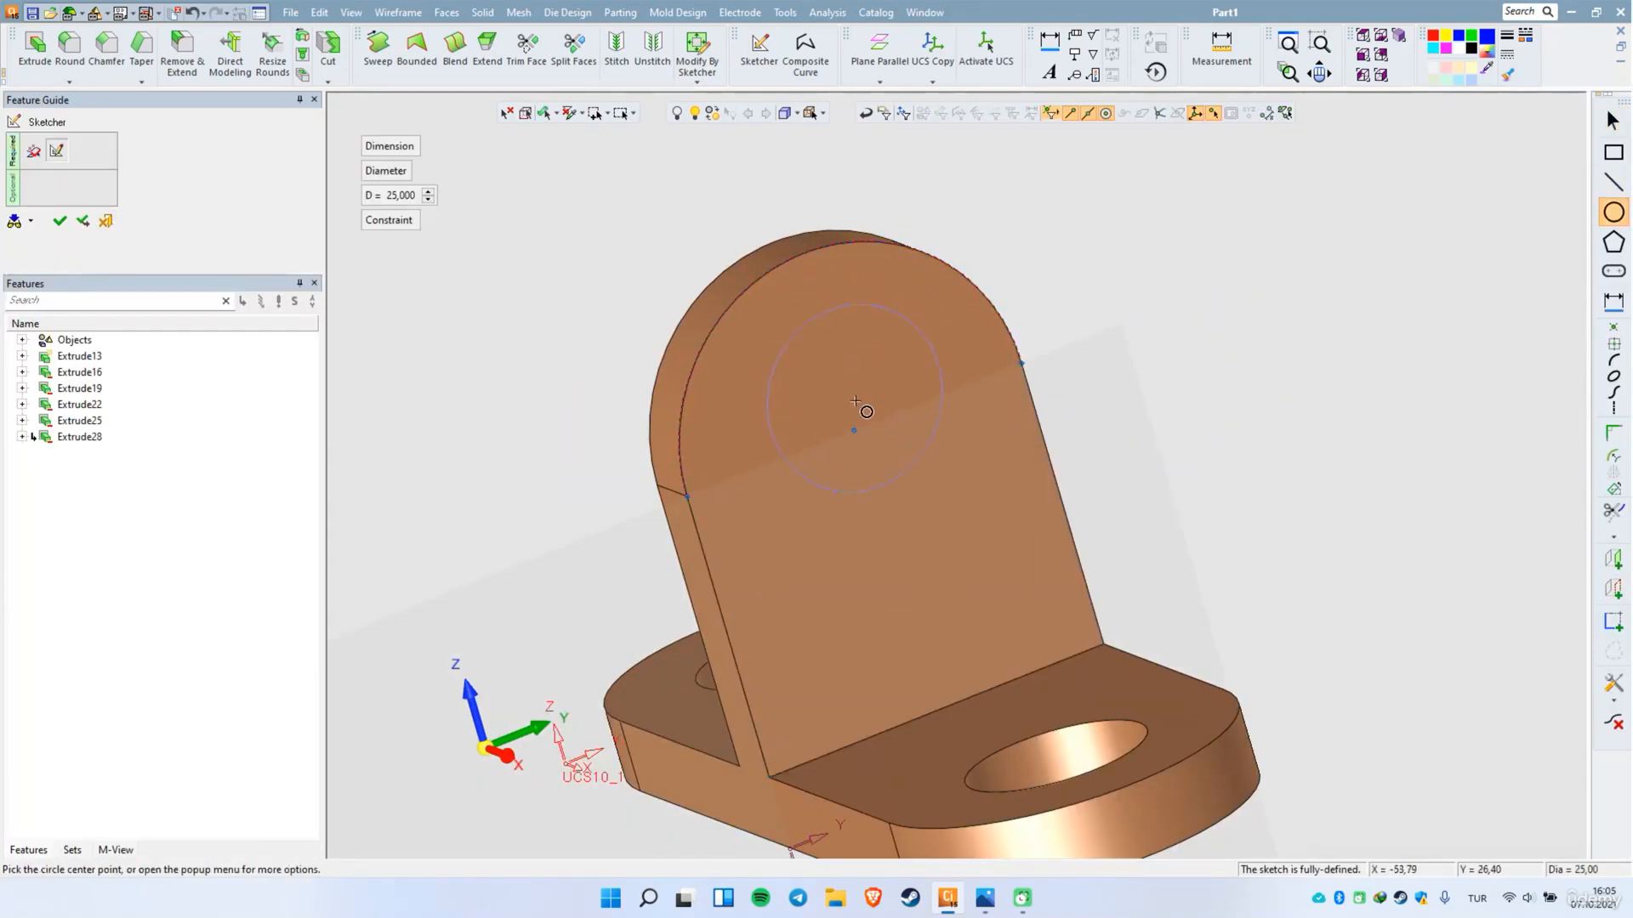
pyautogui.rightClick(1243, 314)
pyautogui.click(1298, 320)
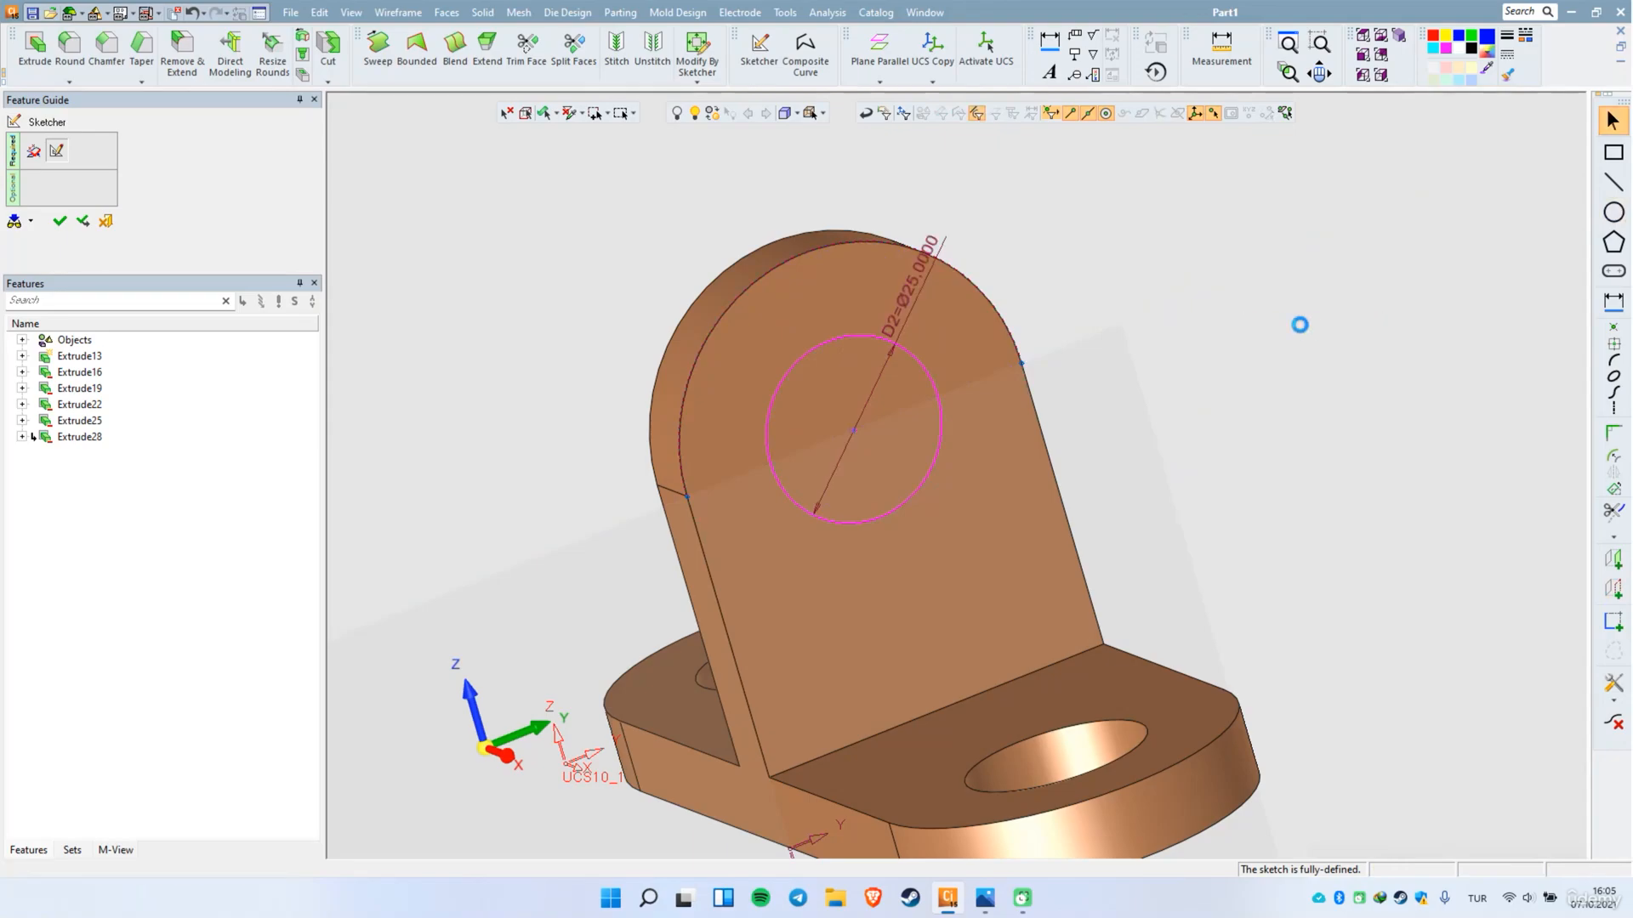
# Step: Extrude the wall's circle in Remove mode to cut a 25 mm hole through the wall
pyautogui.rightClick(1261, 310)
pyautogui.click(1286, 321)
pyautogui.middleClick(1239, 308)
pyautogui.click(1237, 307)
# Step: Inspect the finished part from several angles, checking the holes in the base and the central wall
pyautogui.moveTo(1119, 481); pyautogui.dragTo(1129, 488, button='middle')
pyautogui.scroll(-3, 1025, 417)
pyautogui.moveTo(1026, 417); pyautogui.dragTo(1083, 630, button='middle')
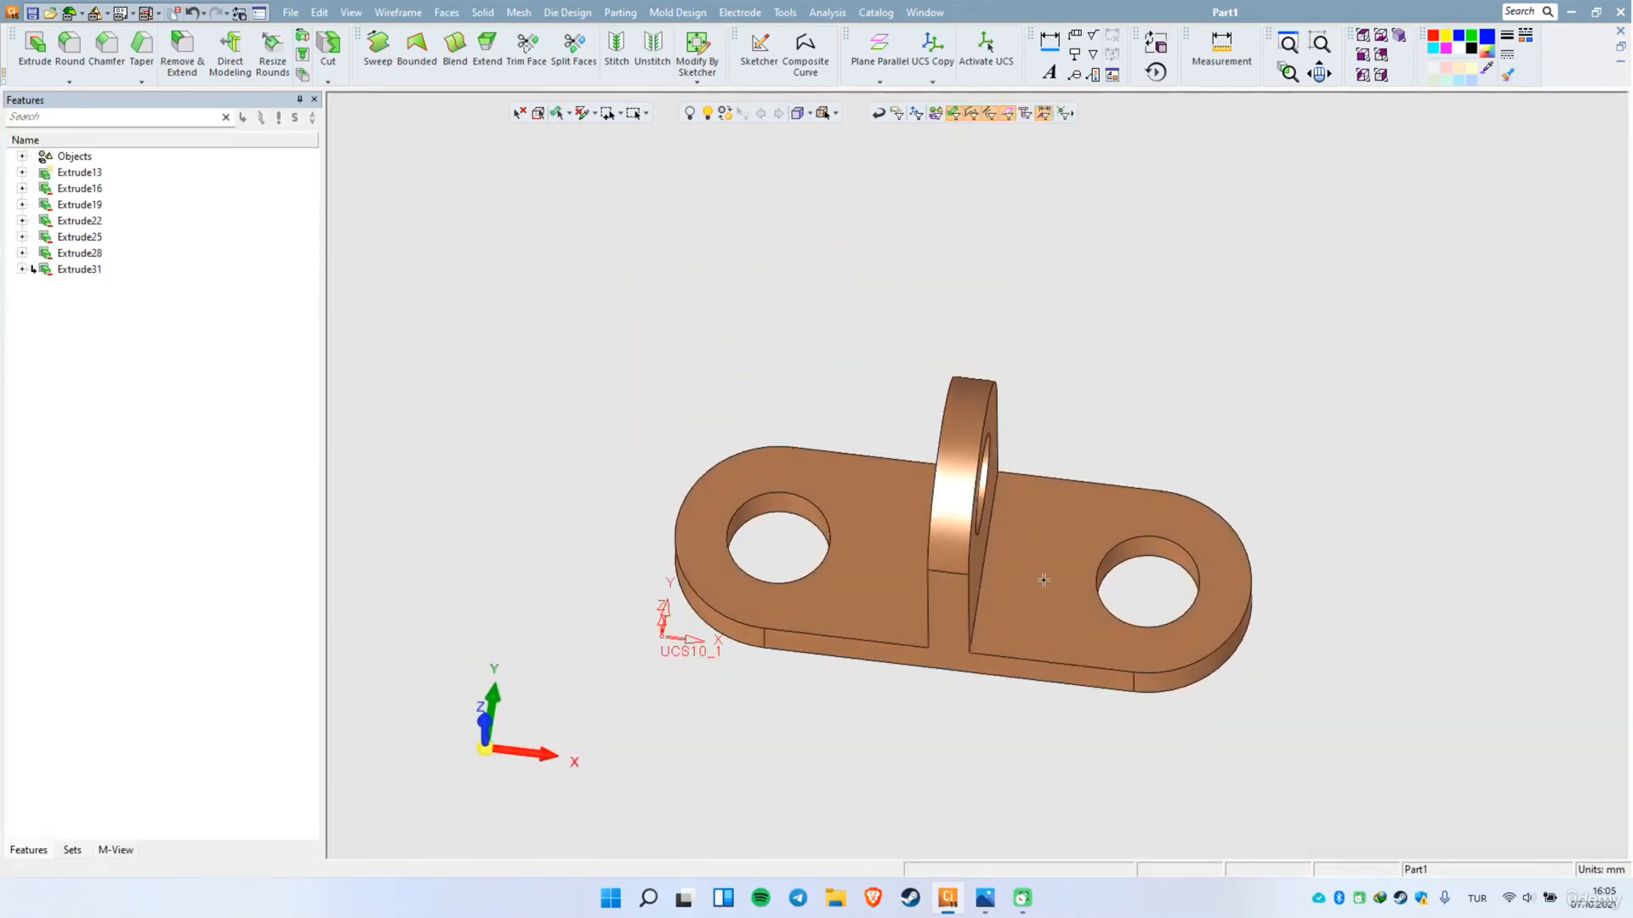
pyautogui.moveTo(1028, 553); pyautogui.dragTo(1176, 825, button='middle')
pyautogui.scroll(2, 1176, 825)
pyautogui.scroll(-3, 1051, 676)
pyautogui.scroll(2, 845, 299)
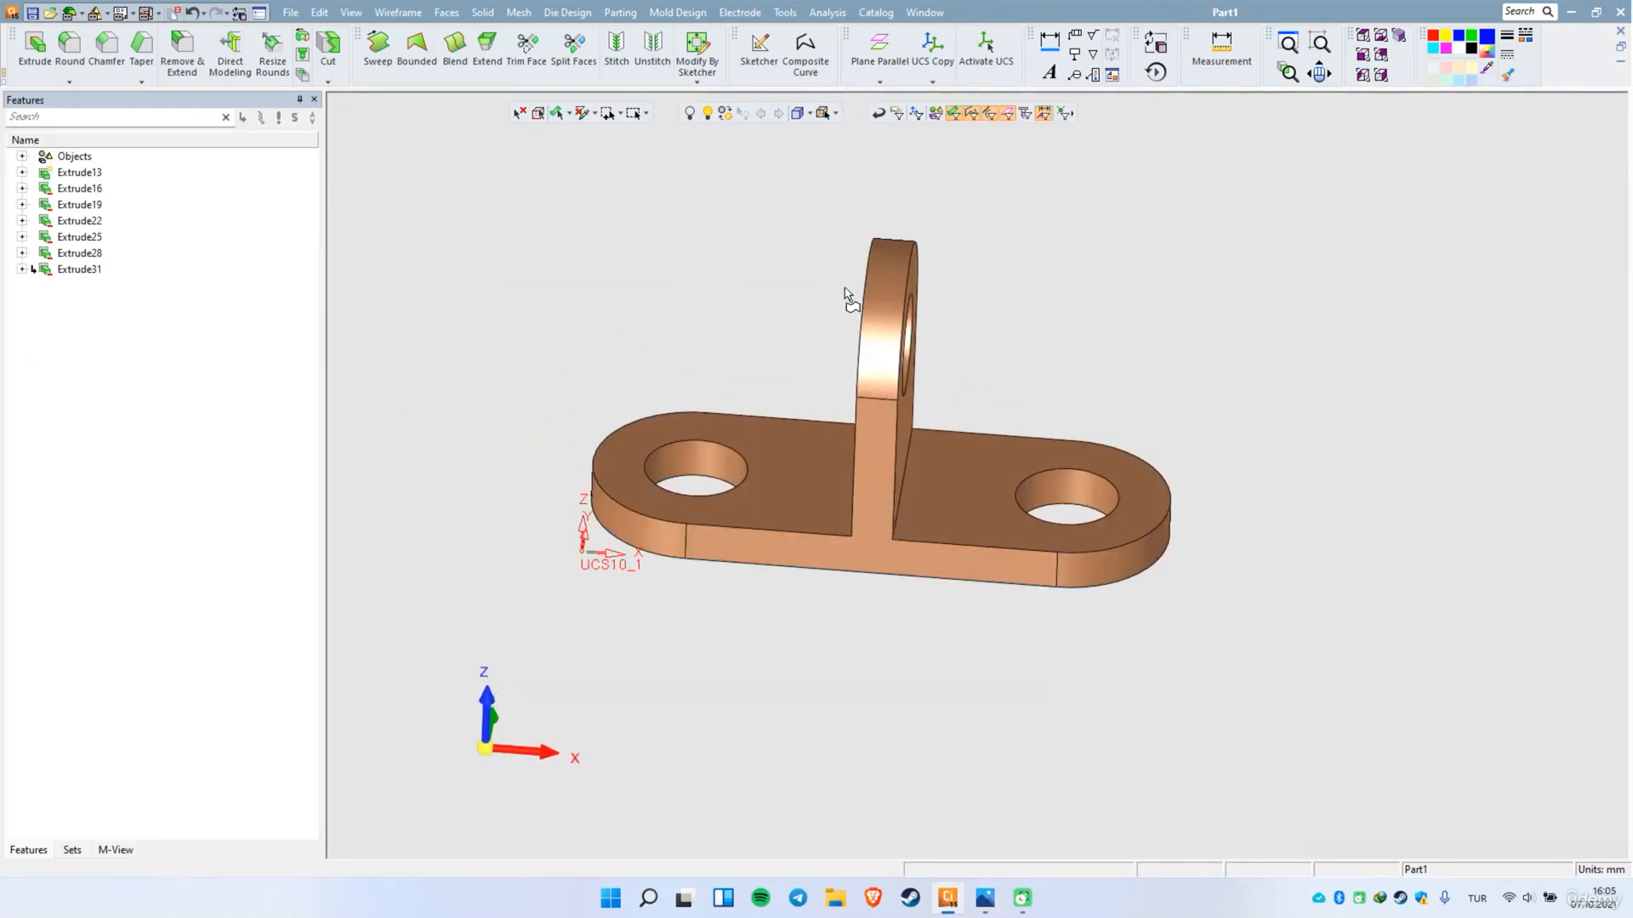
pyautogui.scroll(2, 823, 372)
pyautogui.moveTo(823, 366)
pyautogui.mouseDown(button='middle')
pyautogui.moveTo(809, 467)
pyautogui.moveTo(769, 474)
pyautogui.moveTo(782, 485)
pyautogui.mouseUp(button='middle')
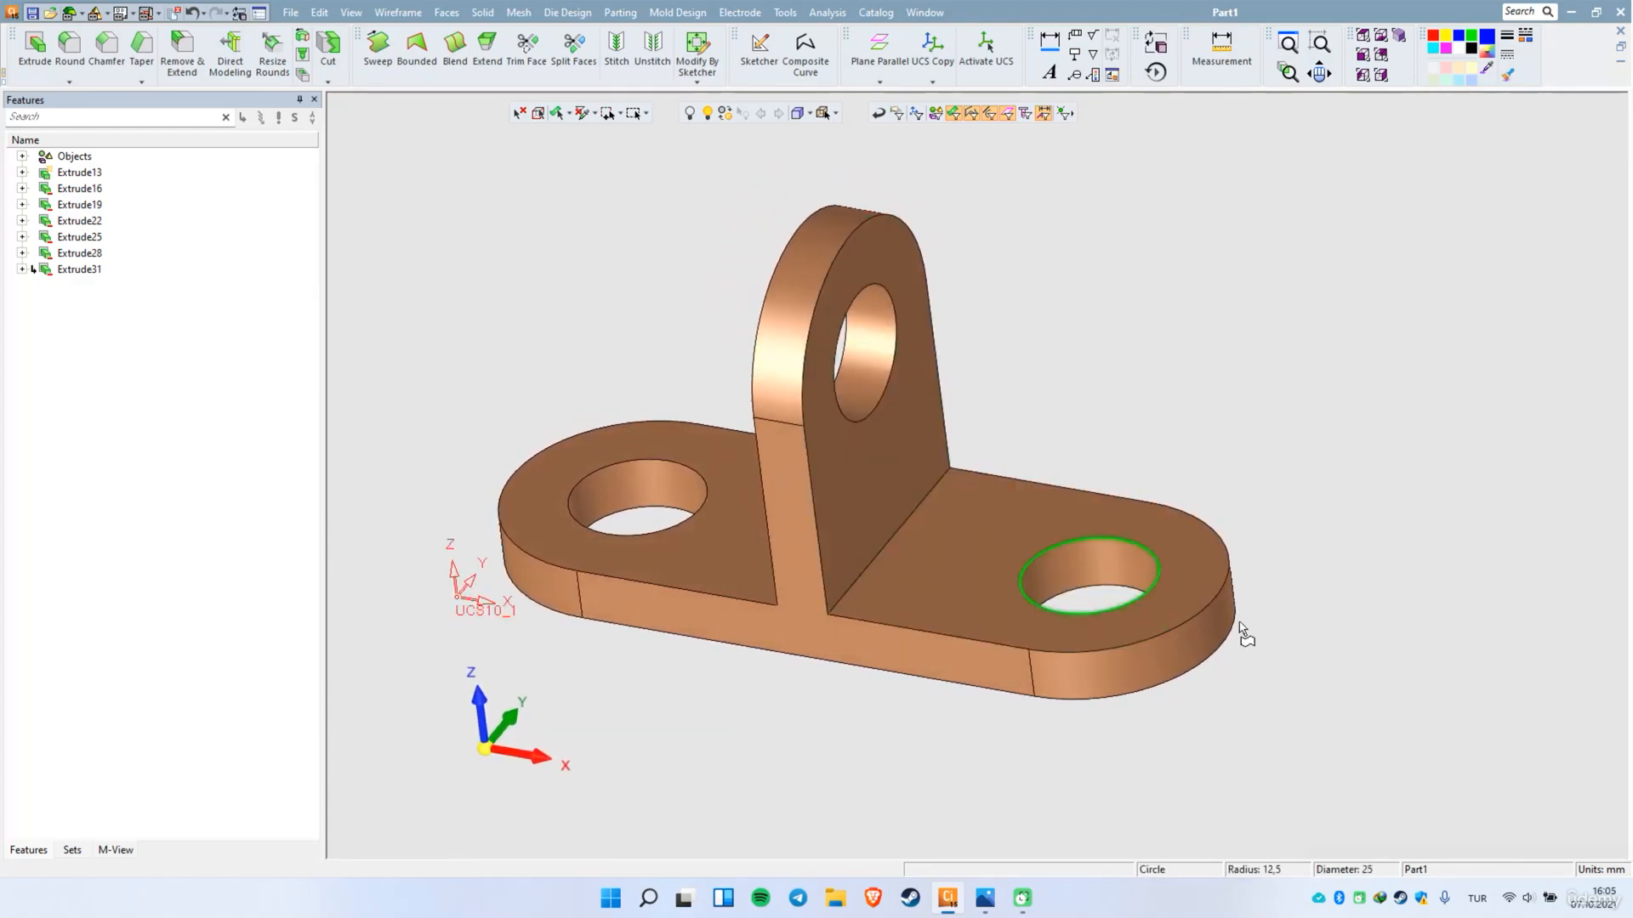